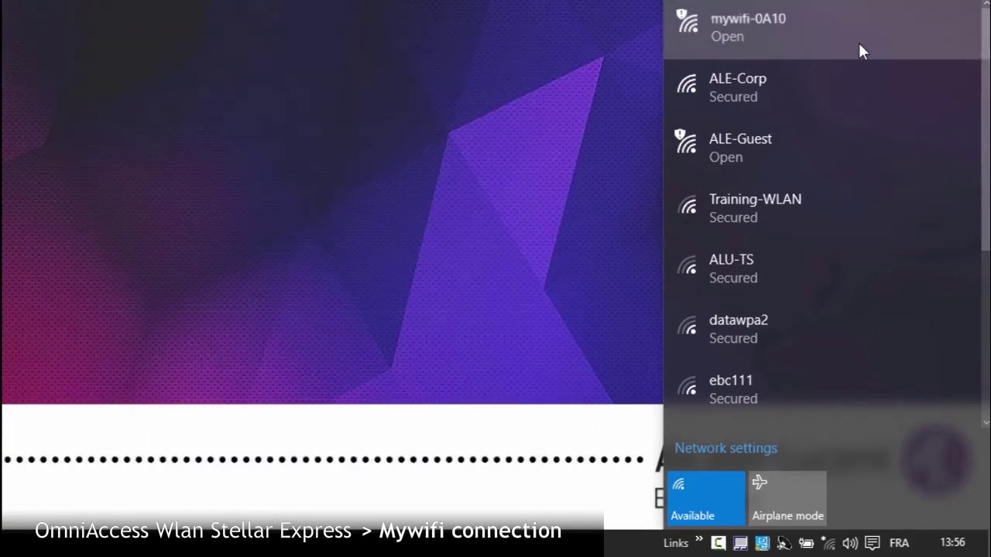
- Select mywifi-0A10 in the Wi-Fi list and connect to the open network
click(859, 48)
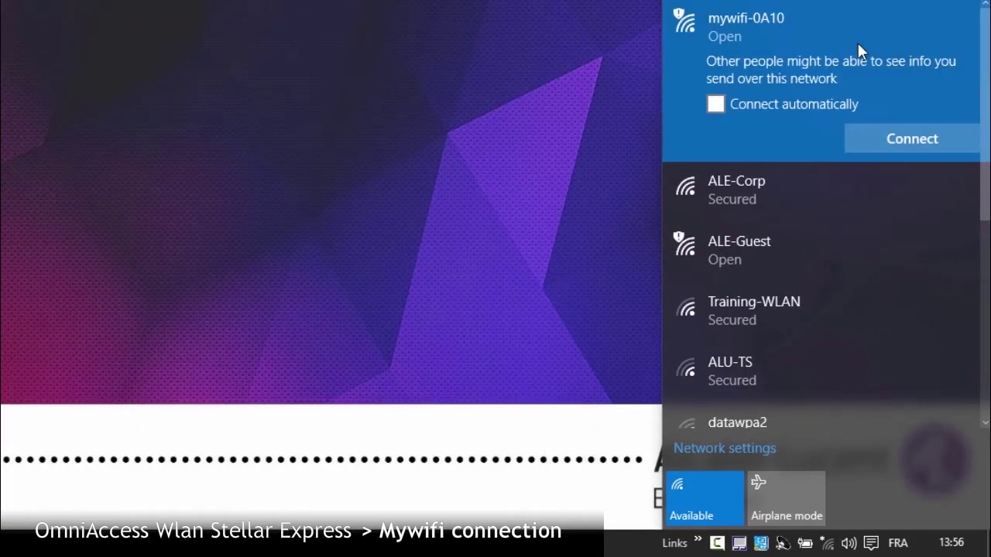
click(900, 137)
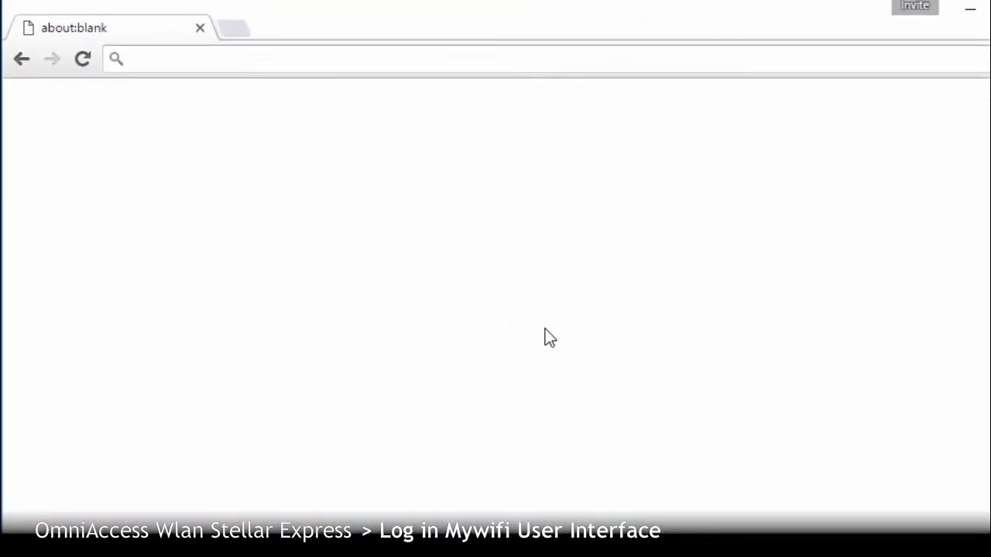
- Load 192.168.1.254:8080 and log in as Administrator with the admin password
text(192.1)
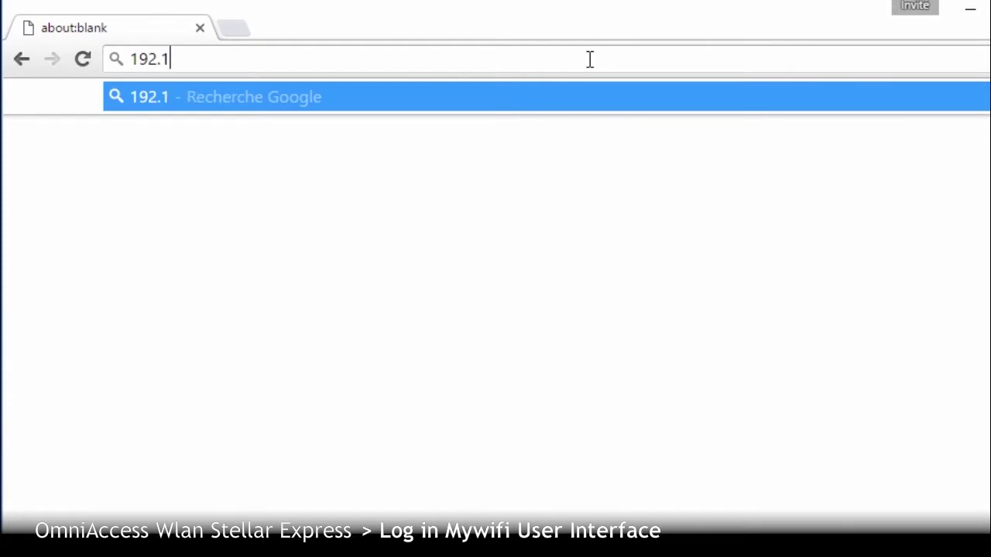
text(68.1.254:)
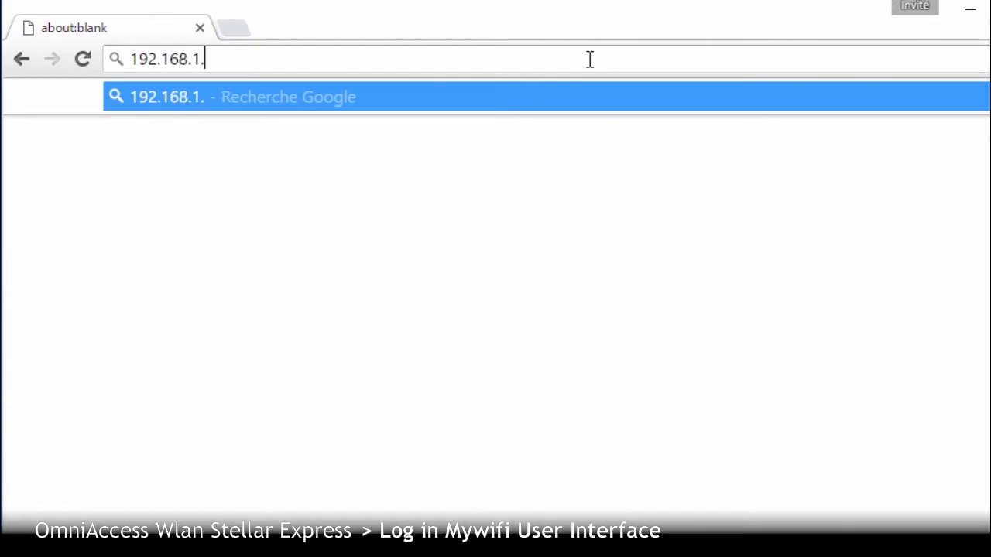
text(8080)
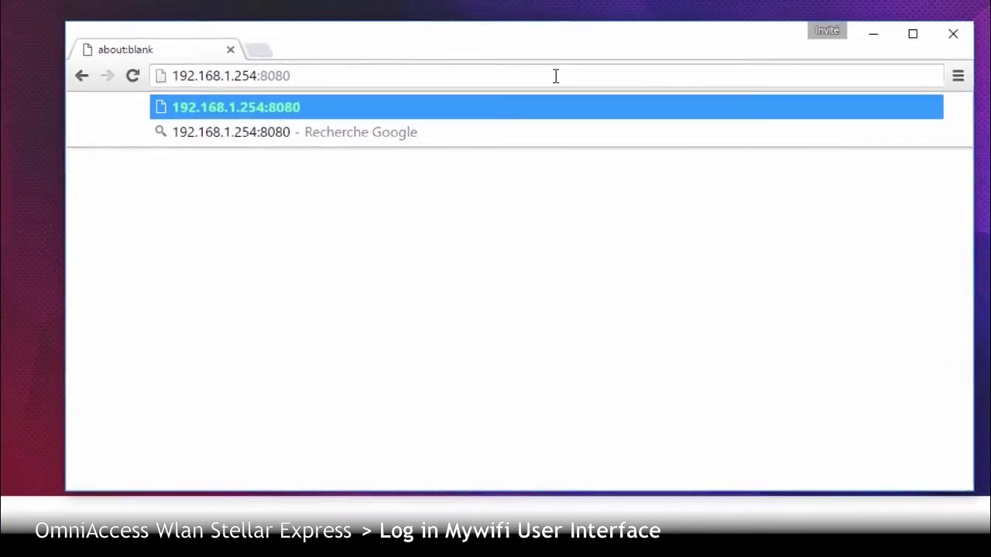
key(Return)
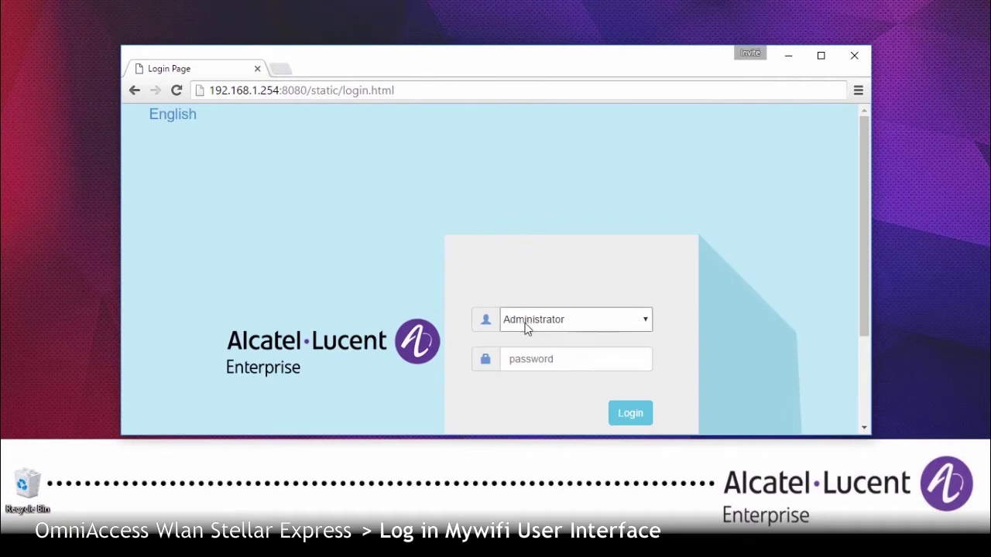
click(521, 358)
text(****)
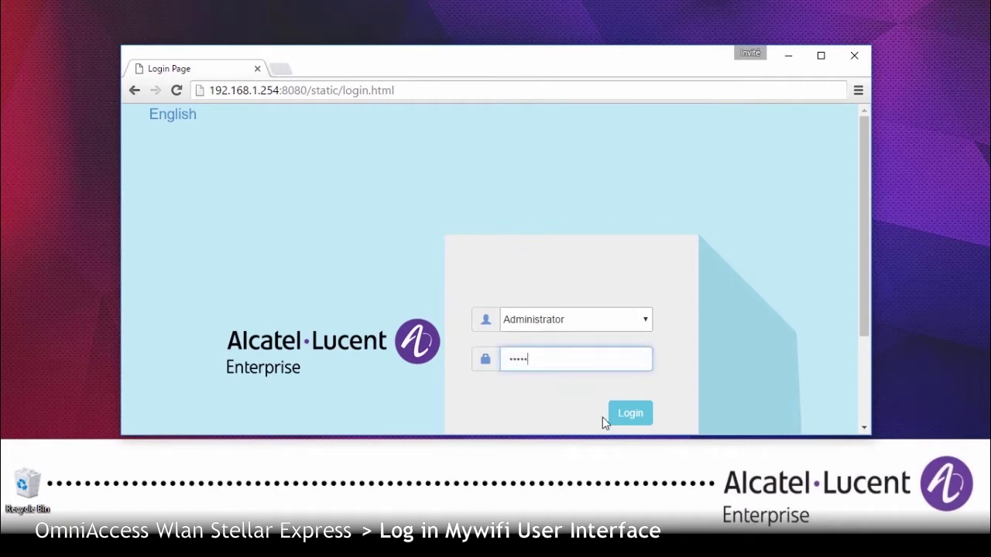
click(630, 424)
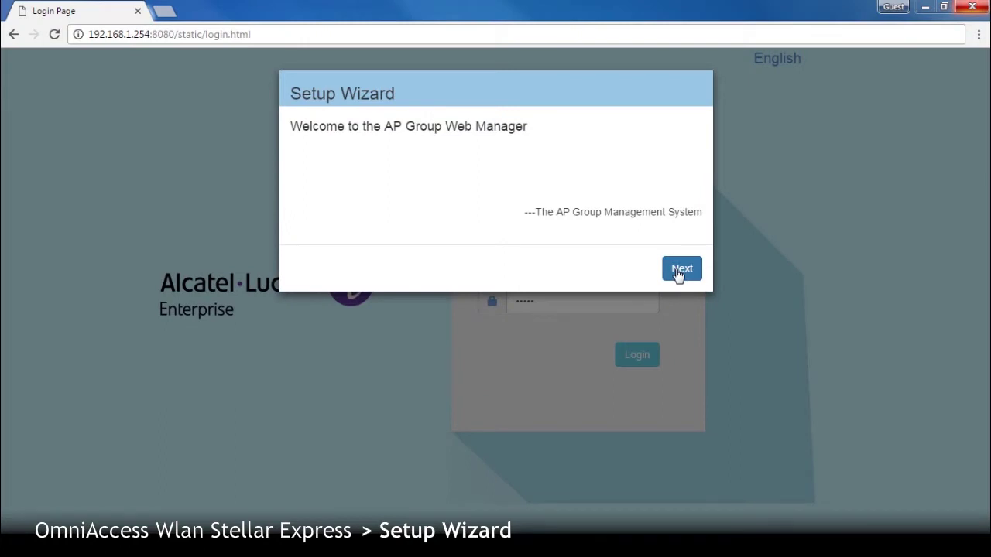
- Start the Setup Wizard and save a new, confirmed administrator password
click(678, 271)
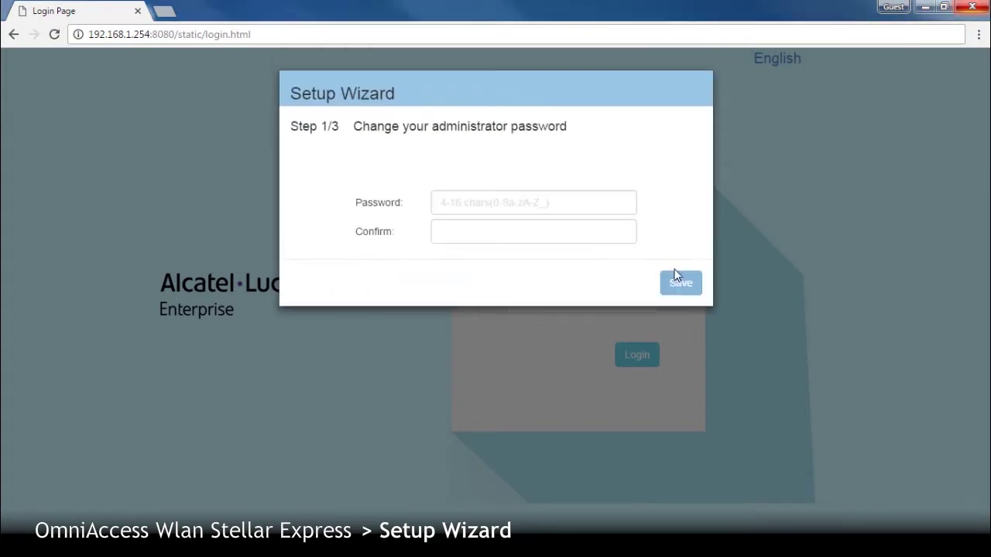
click(549, 206)
text(••••••)
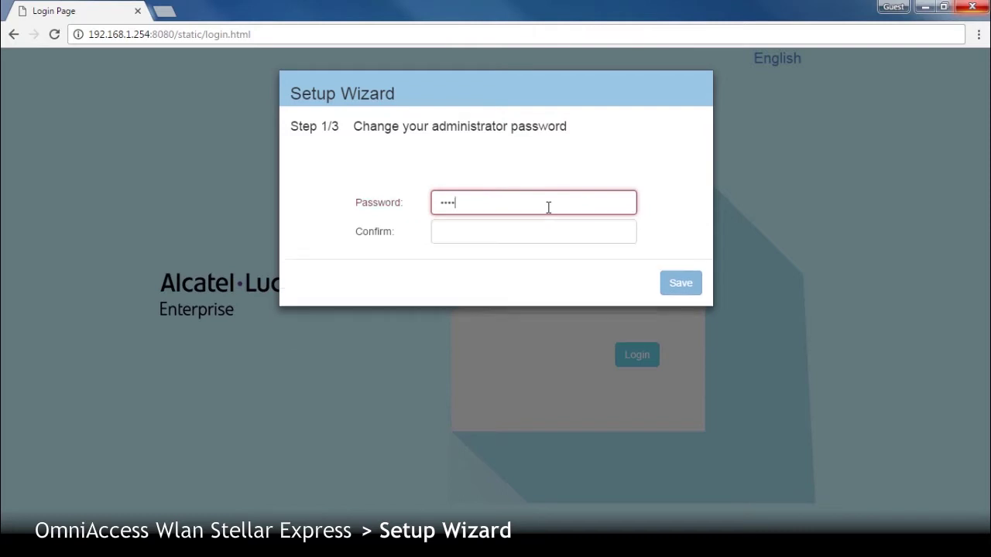
text(•)
key(Tab)
text(•••••••)
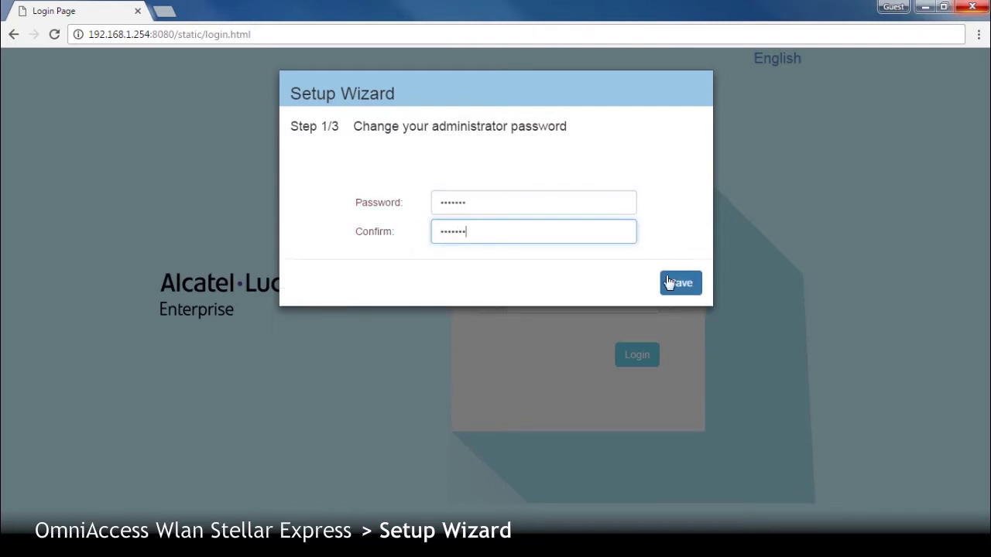
click(674, 283)
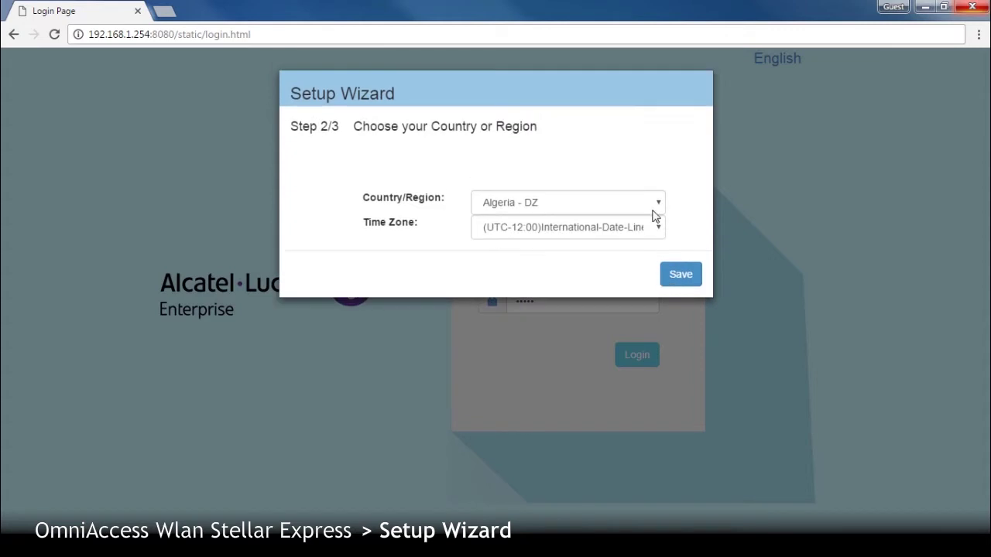
- Set the country to France - FR with a UTC+01:00 time zone and save
click(658, 202)
drag(660, 247, 664, 282)
click(571, 330)
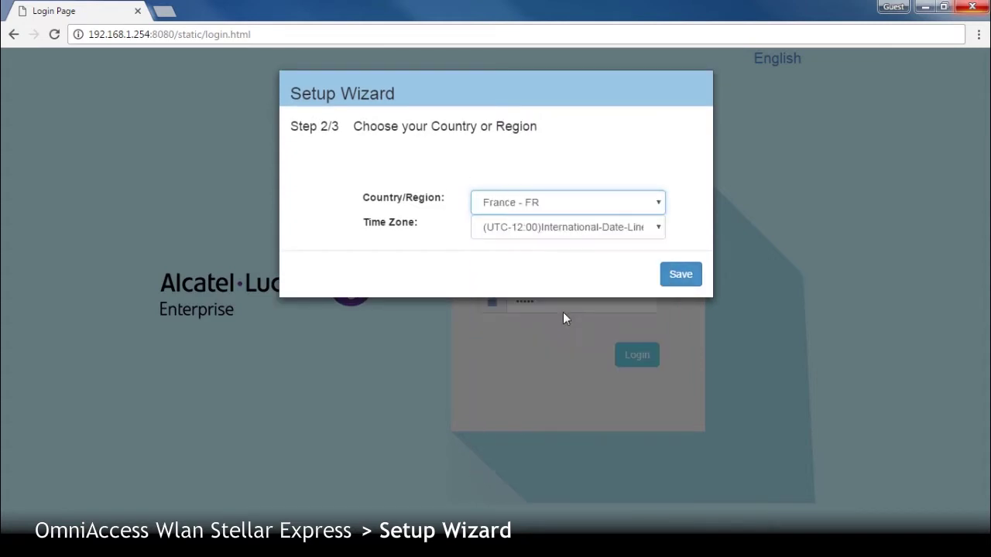
click(586, 232)
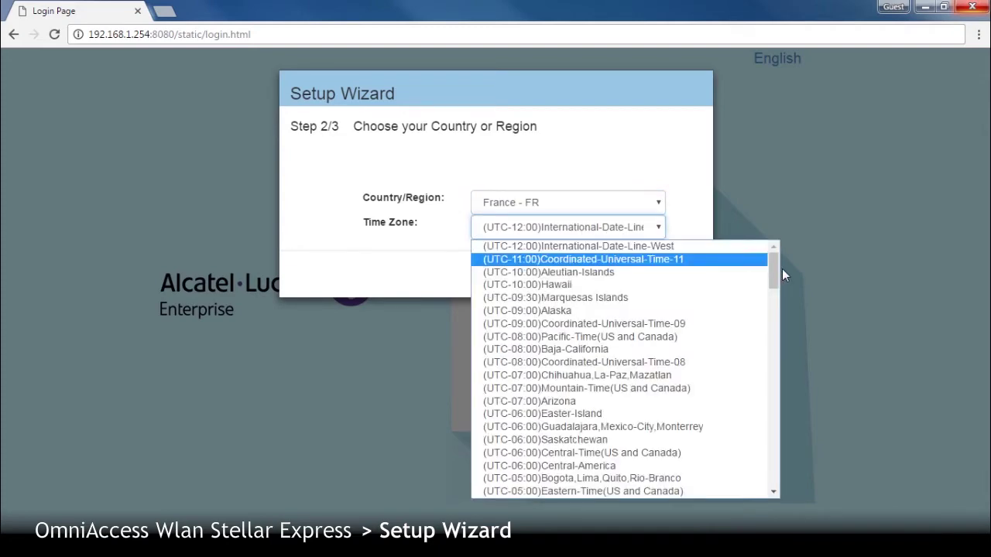
drag(773, 279, 782, 356)
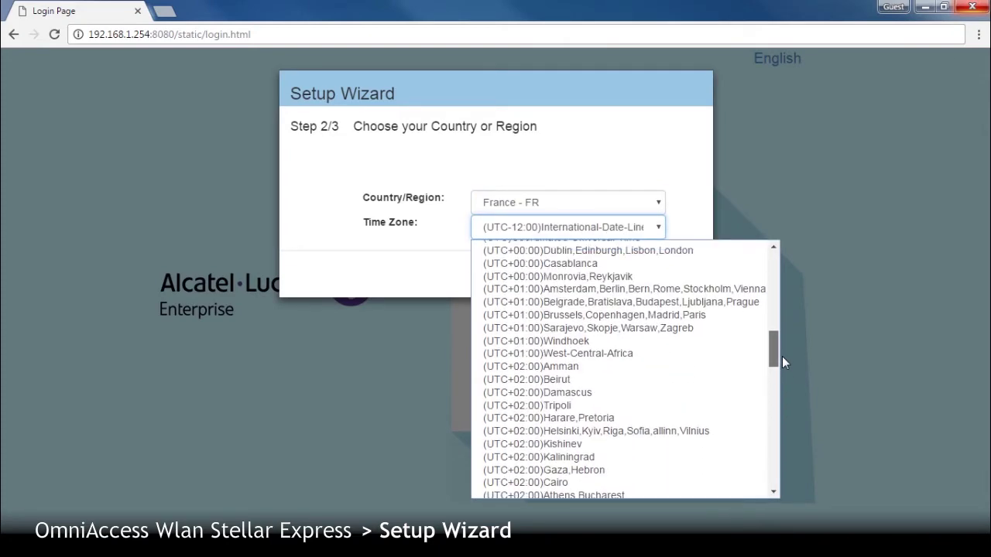
click(722, 317)
click(683, 277)
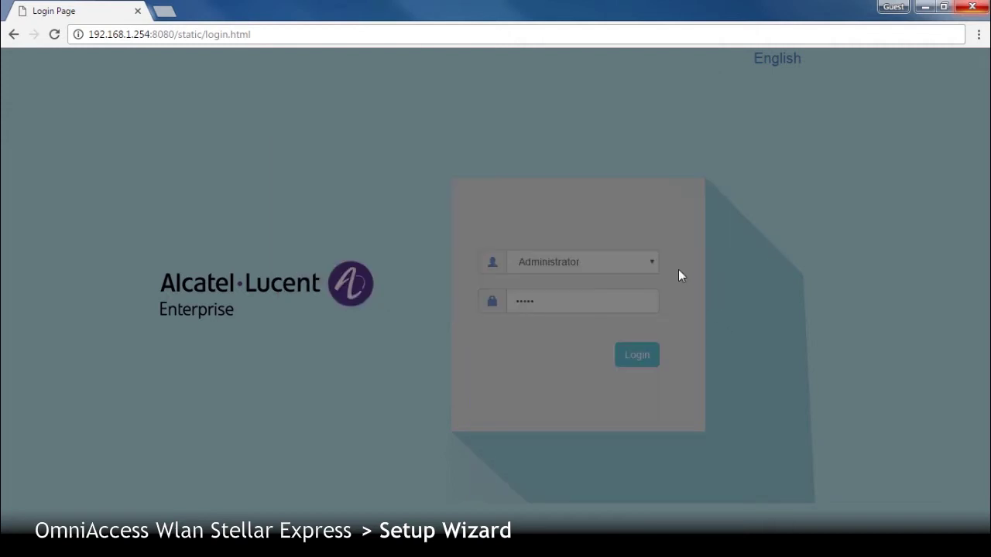
- Create WLAN 'management' with Personal security and a confirmed password, then save
click(533, 204)
text(management)
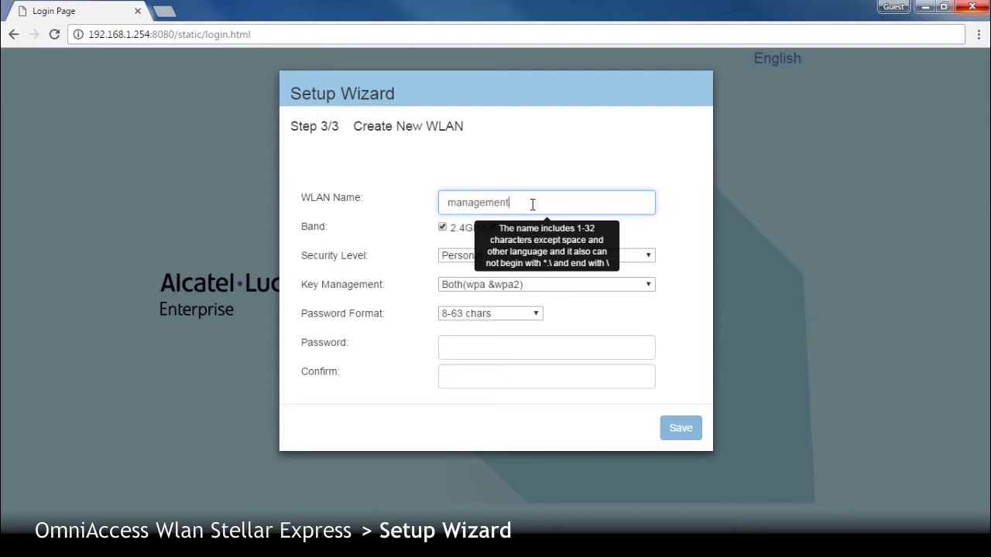
click(470, 263)
click(463, 261)
click(466, 348)
text(••••••)
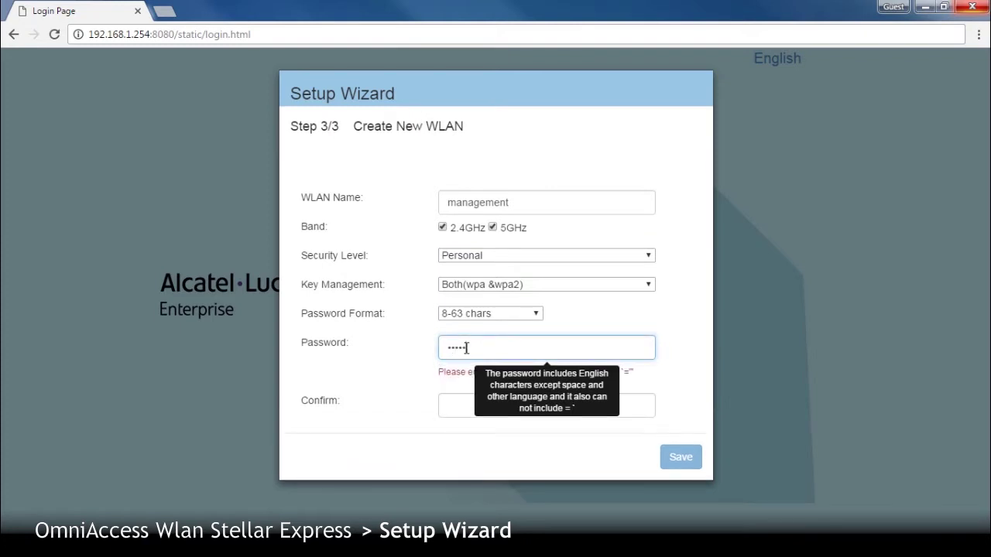
text(••••)
key(Tab)
text(•••••••)
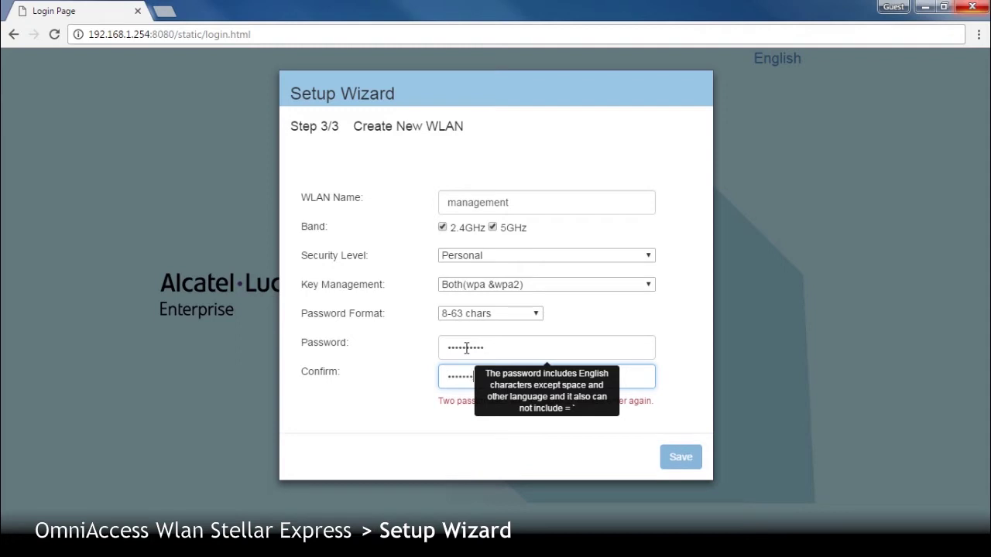
text(•••)
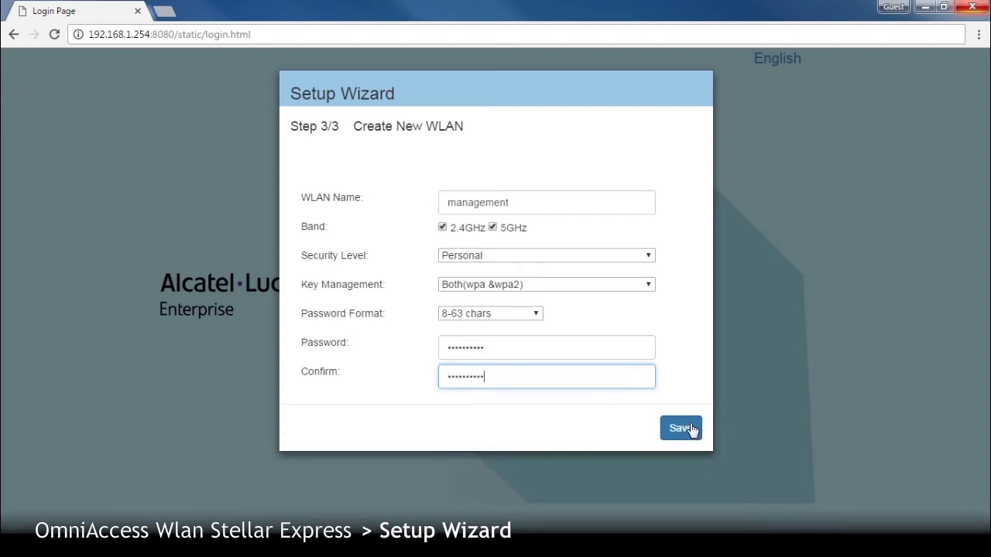
click(691, 429)
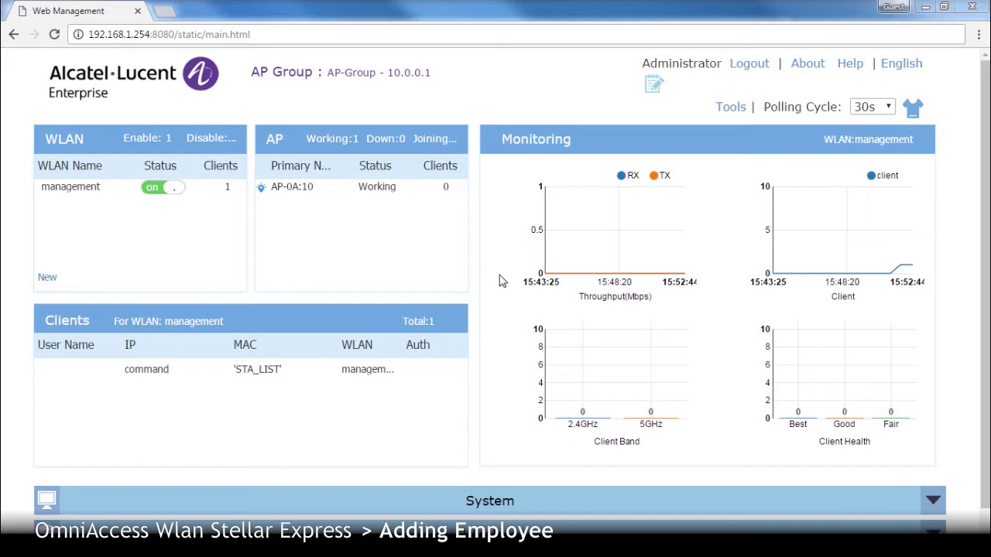
- Start a new WLAN named 'employee' with Personal security and Both(wpa &wpa2) key management
click(46, 279)
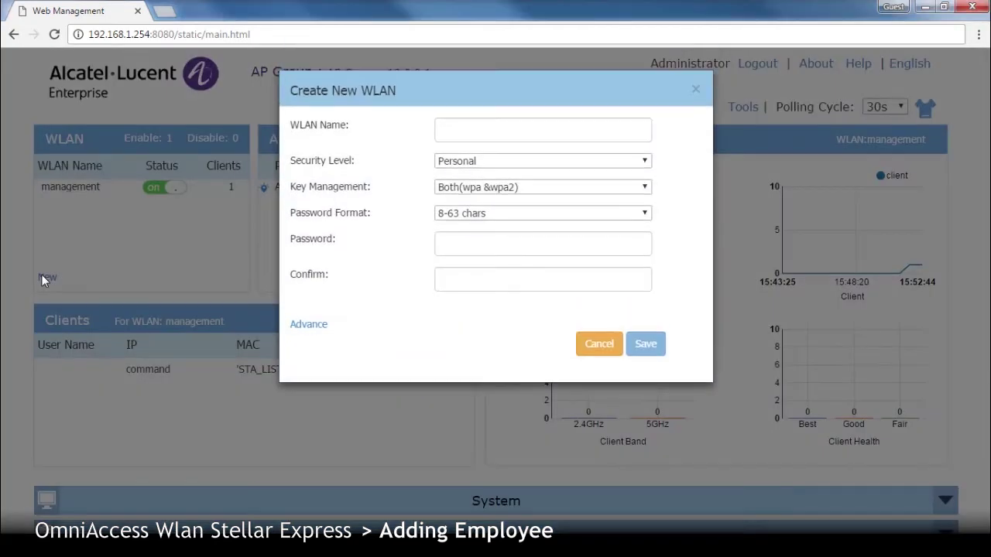
click(323, 325)
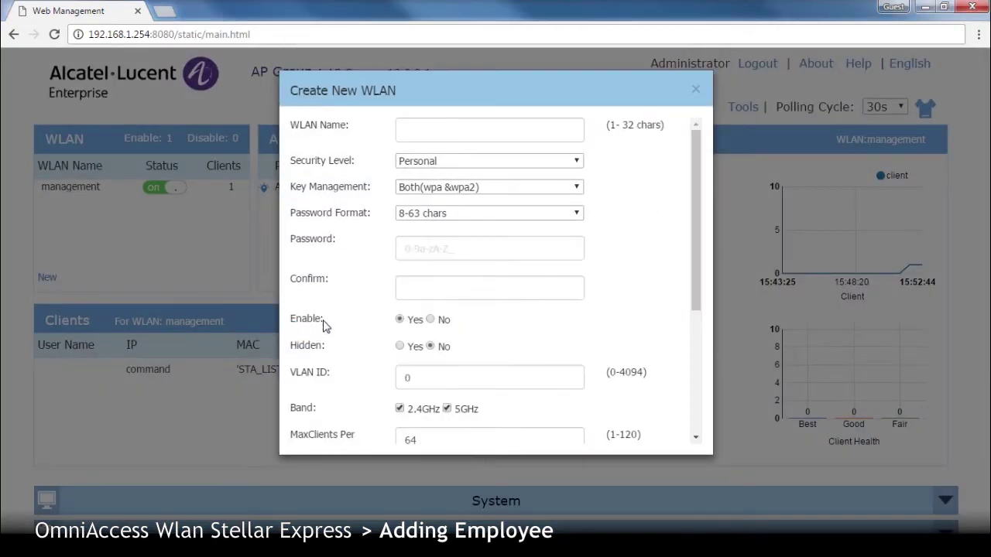
click(468, 128)
text(em)
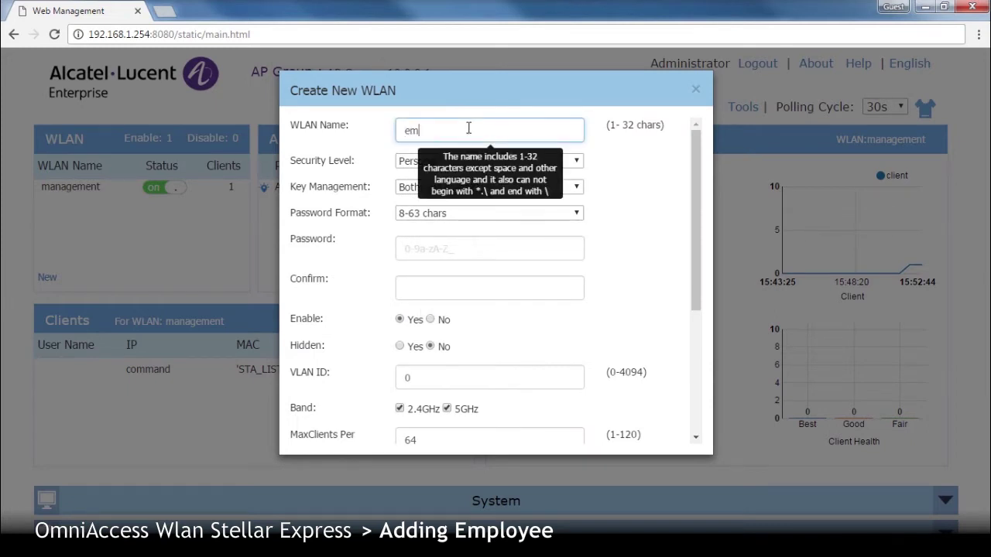
text(ployee)
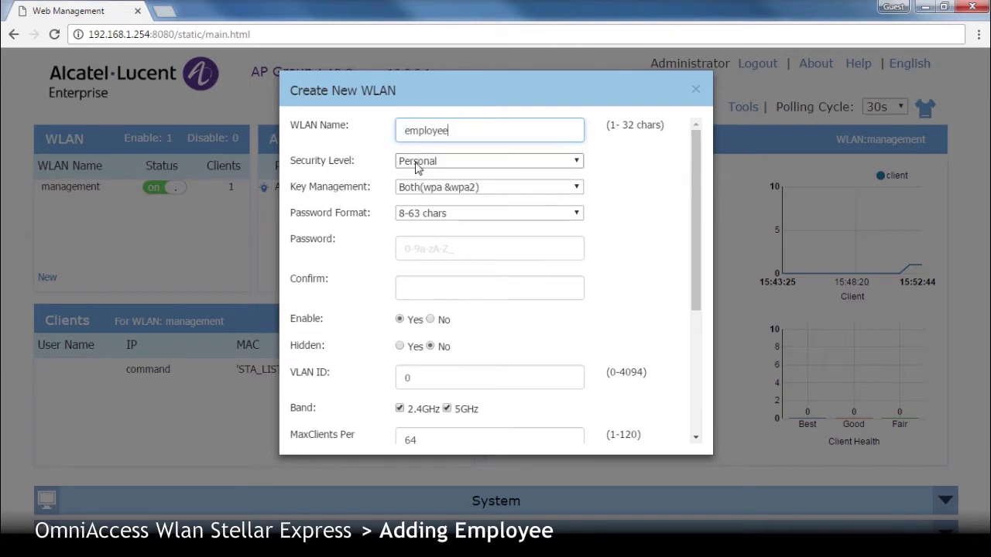
click(417, 163)
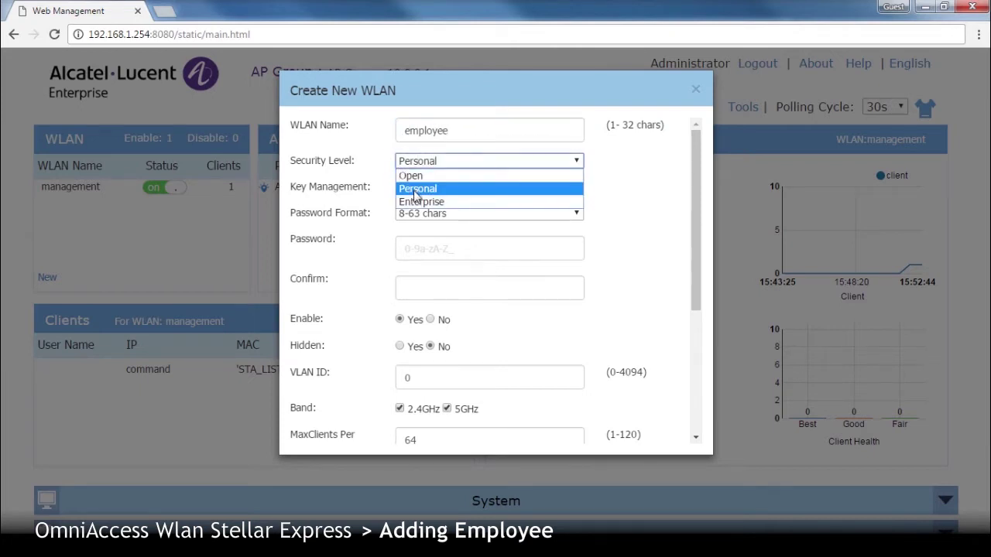
click(414, 189)
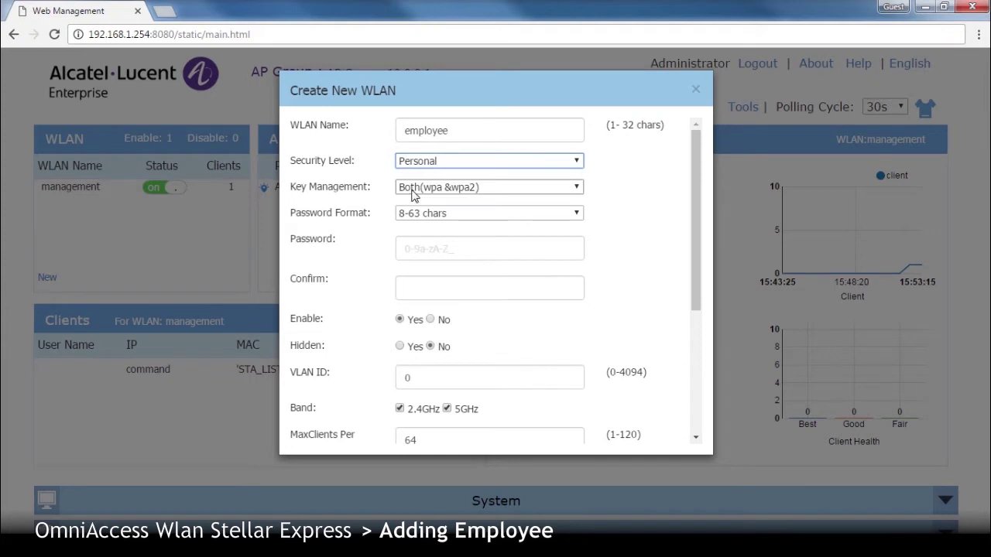
click(453, 190)
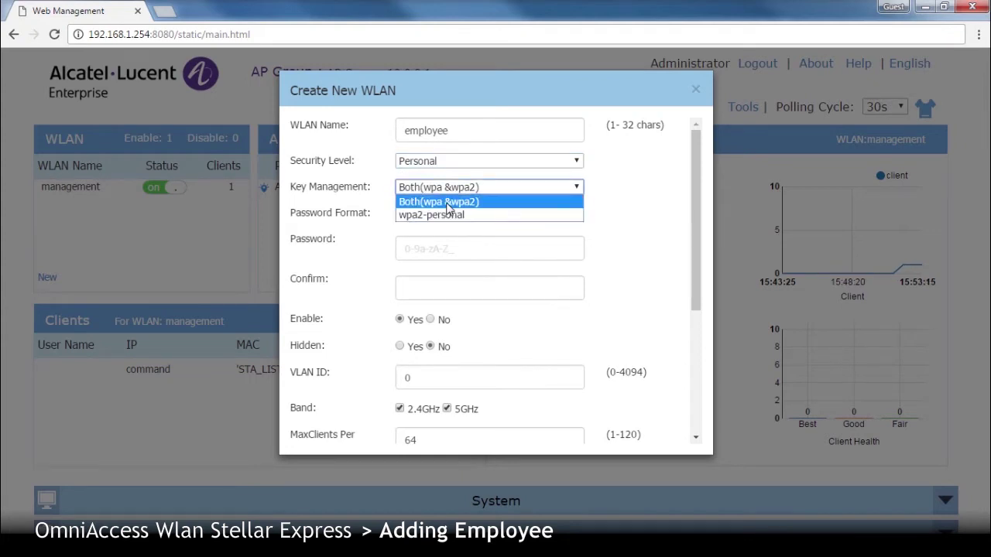
click(447, 202)
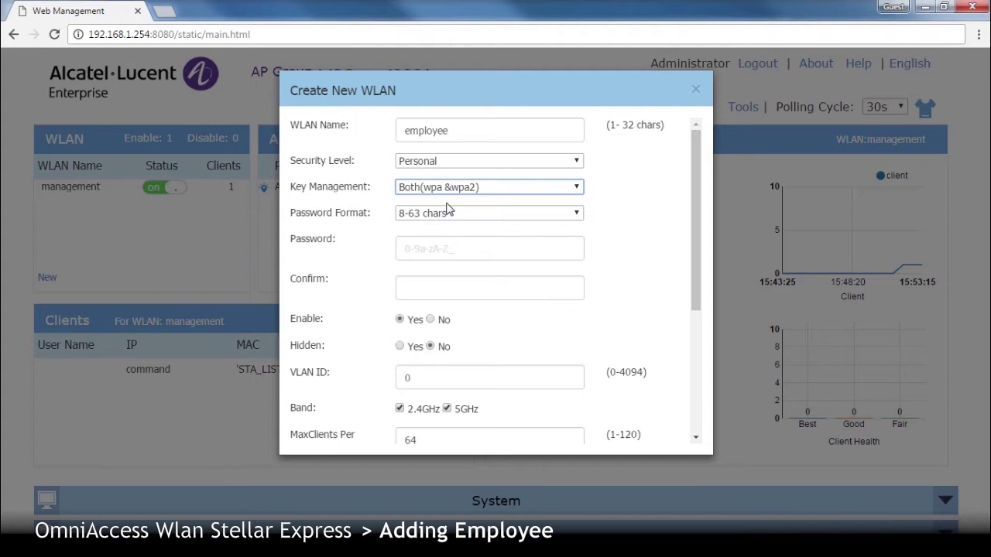
- Enter the passphrase and its confirmation, then save the employee WLAN
click(438, 245)
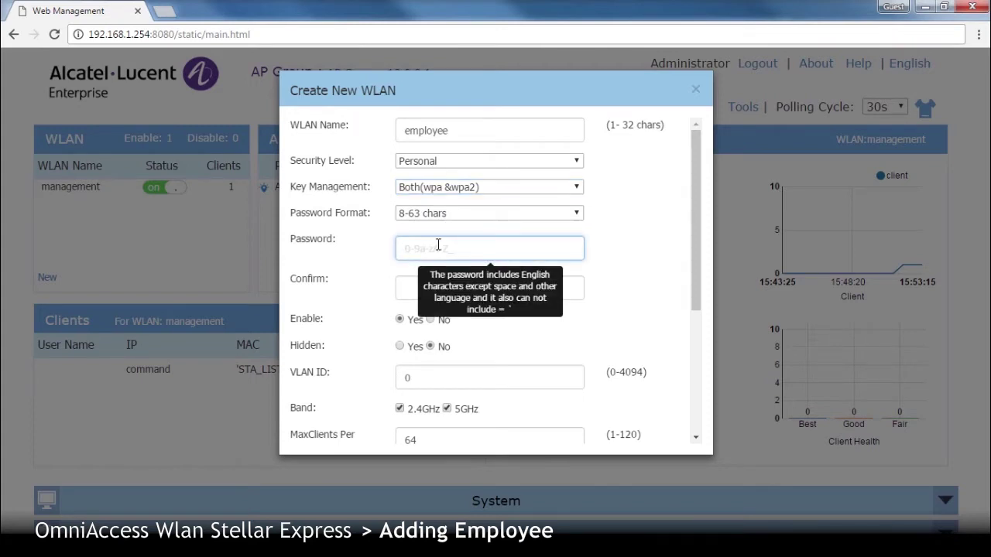
text(12345678)
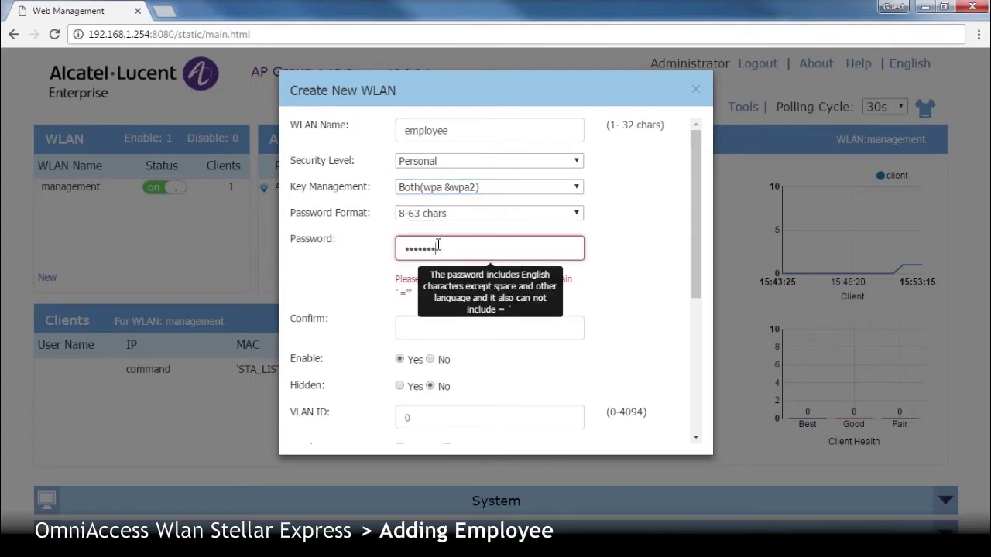
text(abcdef)
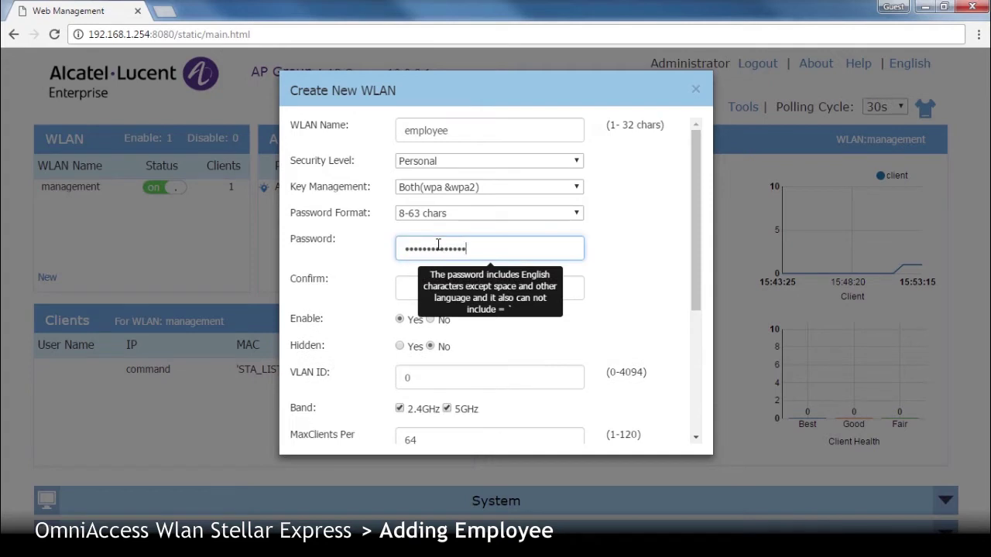
click(431, 291)
text(abcdefg)
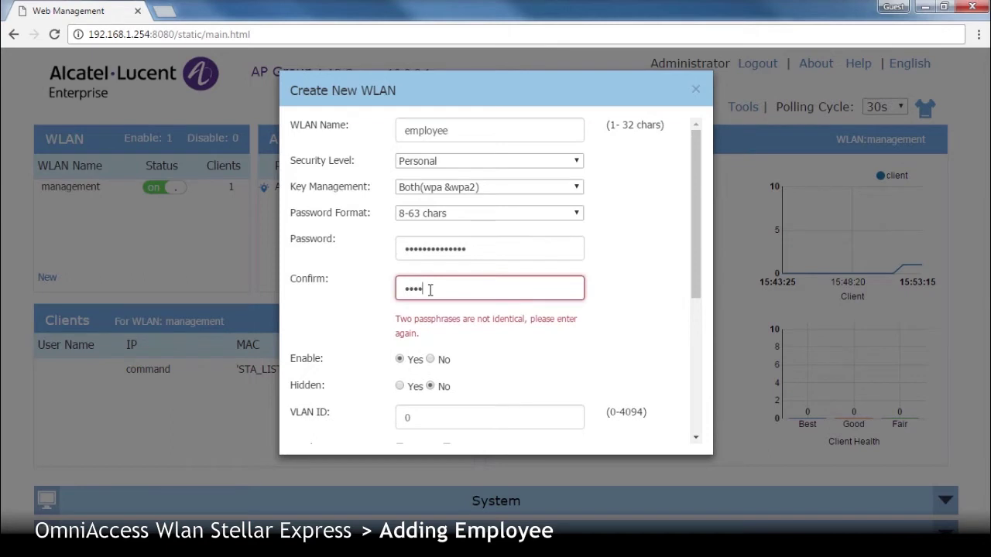
text(hijklmno)
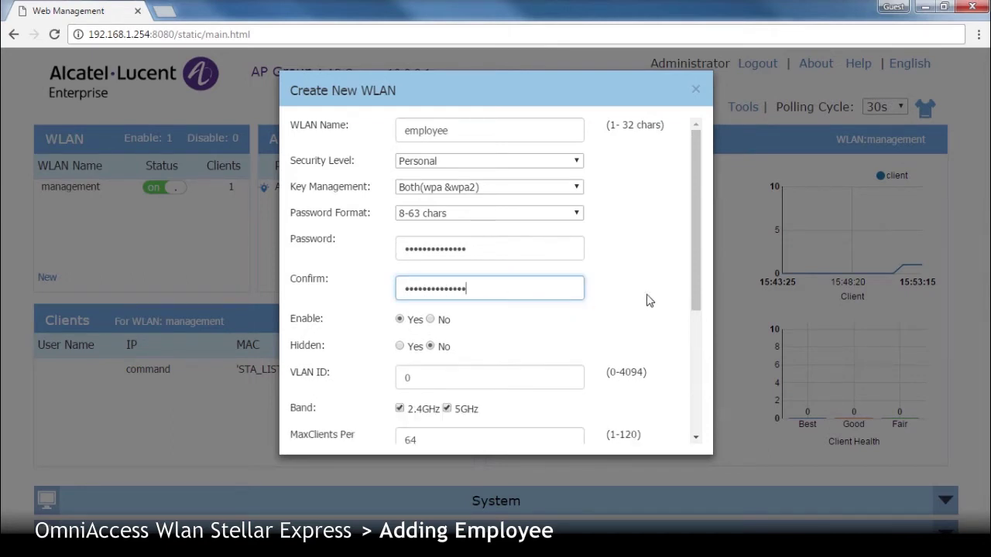
drag(699, 267, 704, 405)
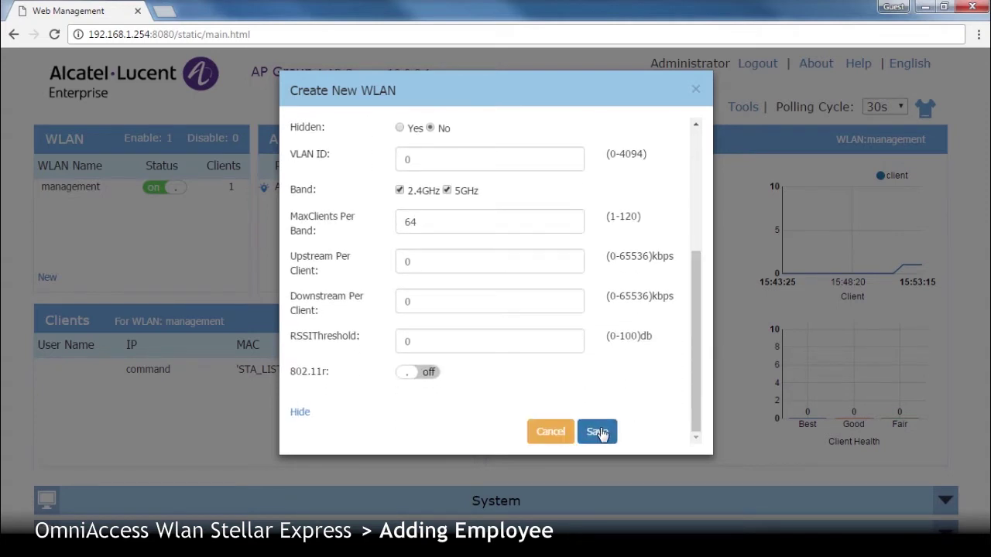
click(597, 432)
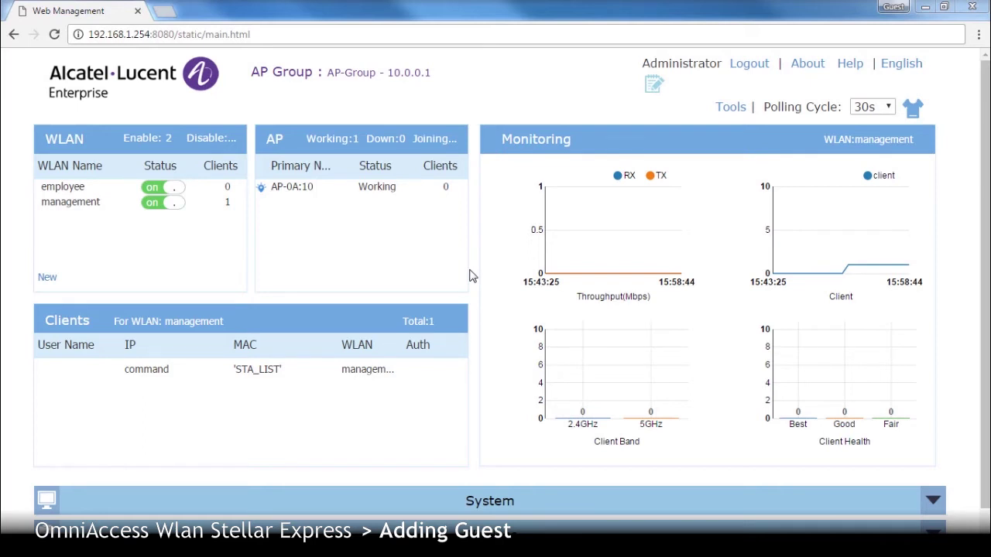
- Add a WLAN named 'guest' with Open security level and save it
click(47, 278)
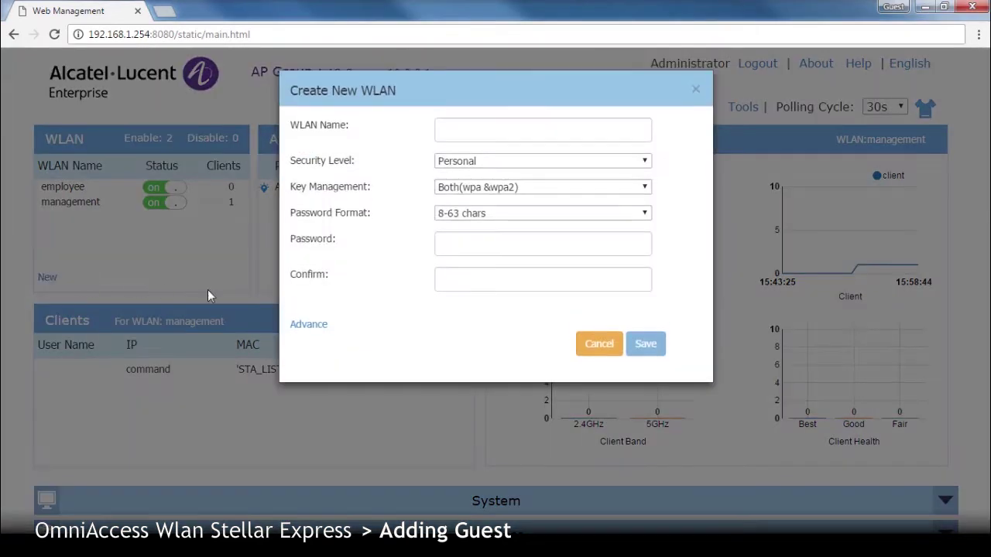
click(309, 326)
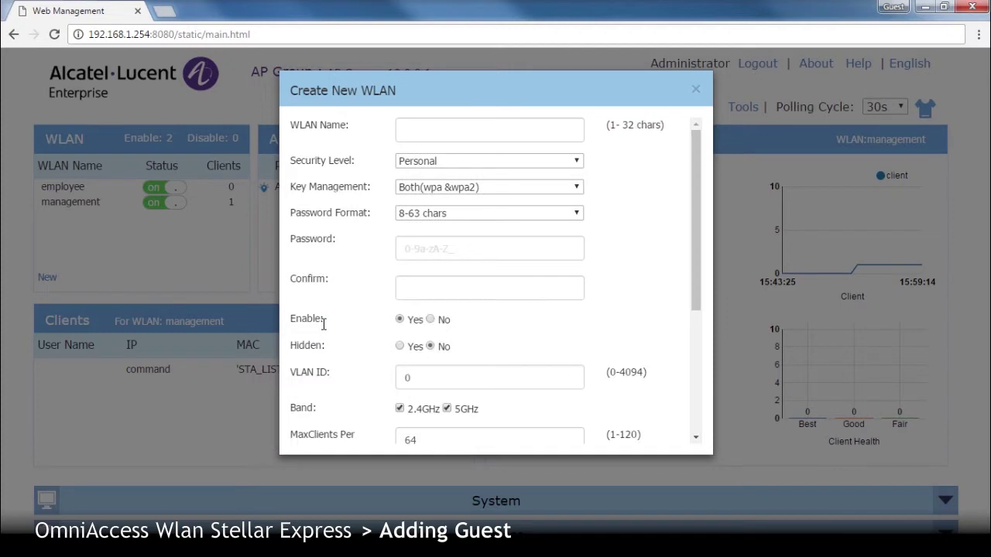
click(435, 130)
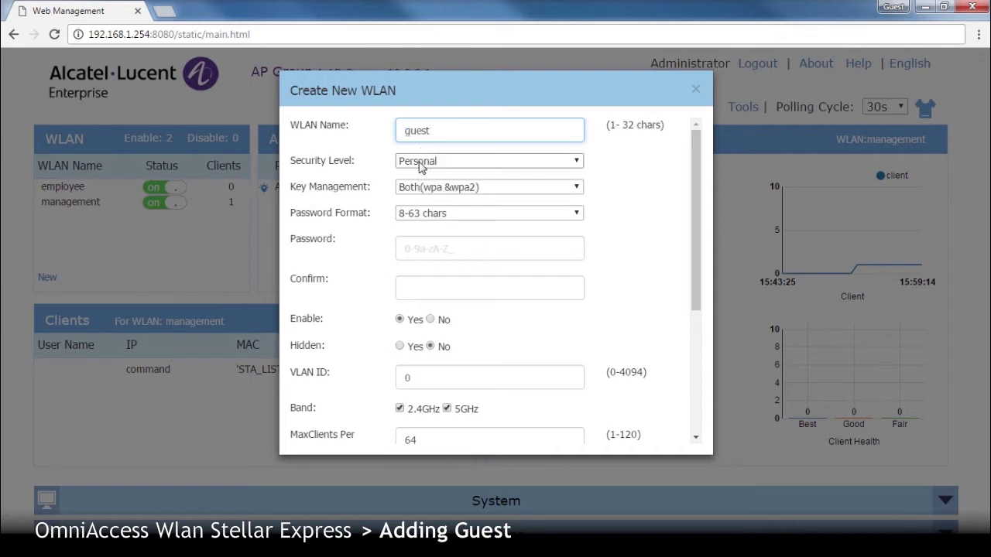
click(422, 163)
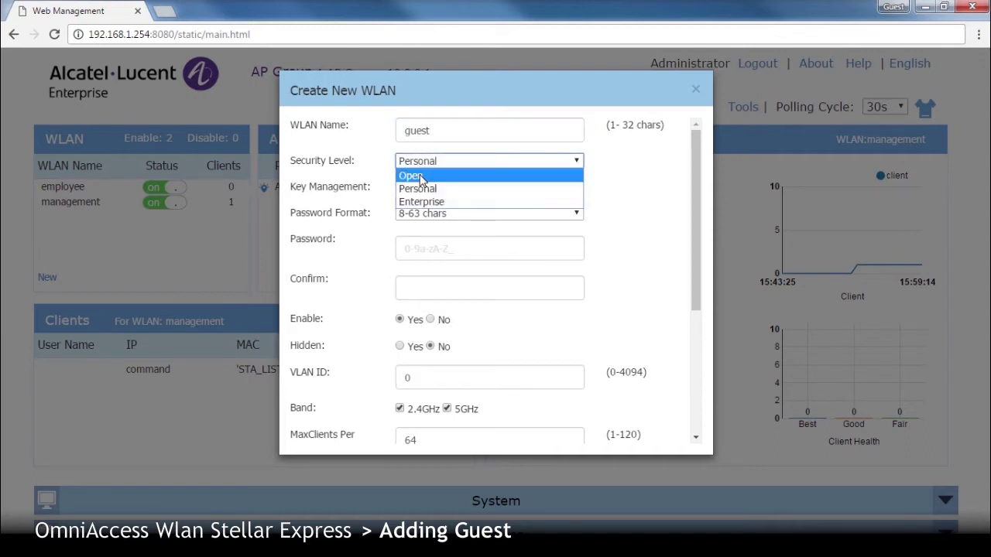
click(422, 180)
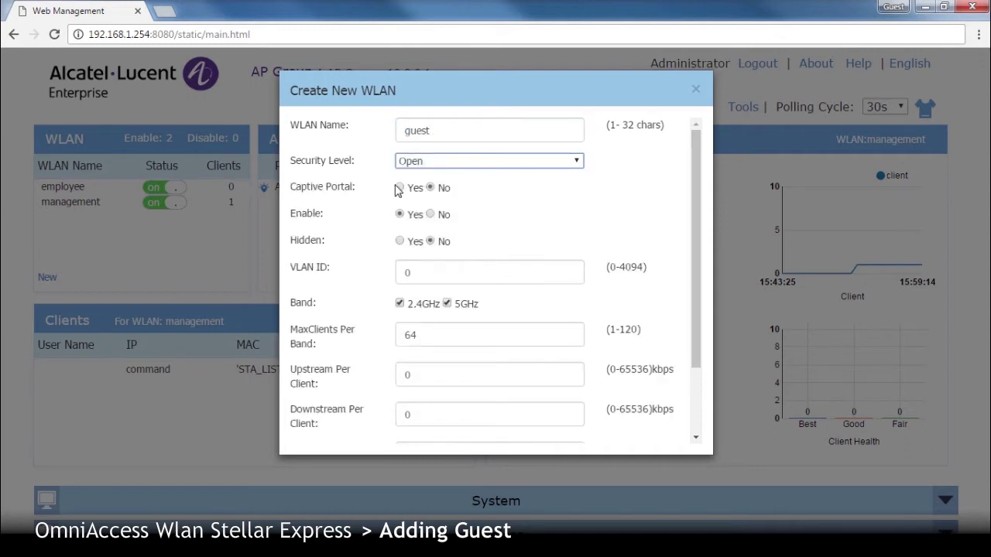
click(402, 193)
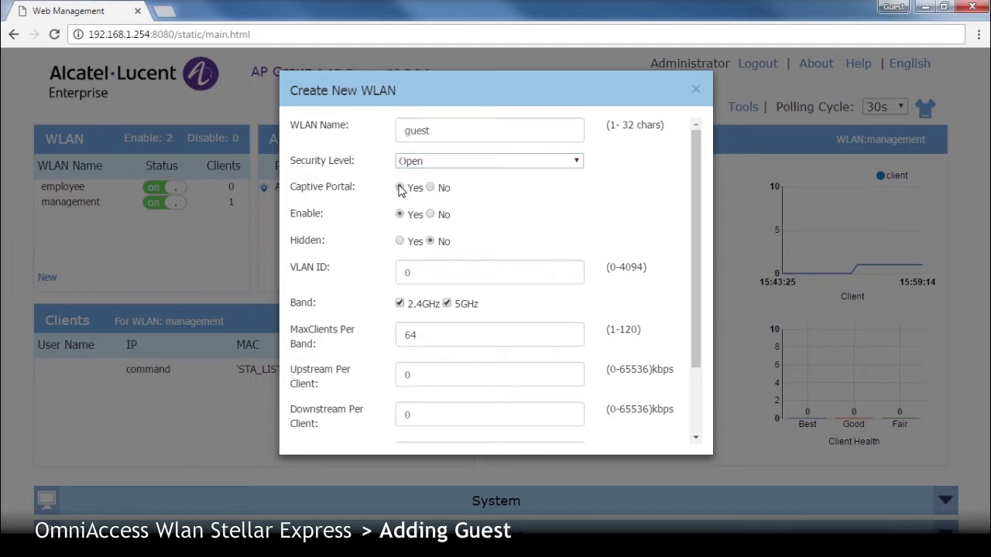
drag(690, 221, 701, 304)
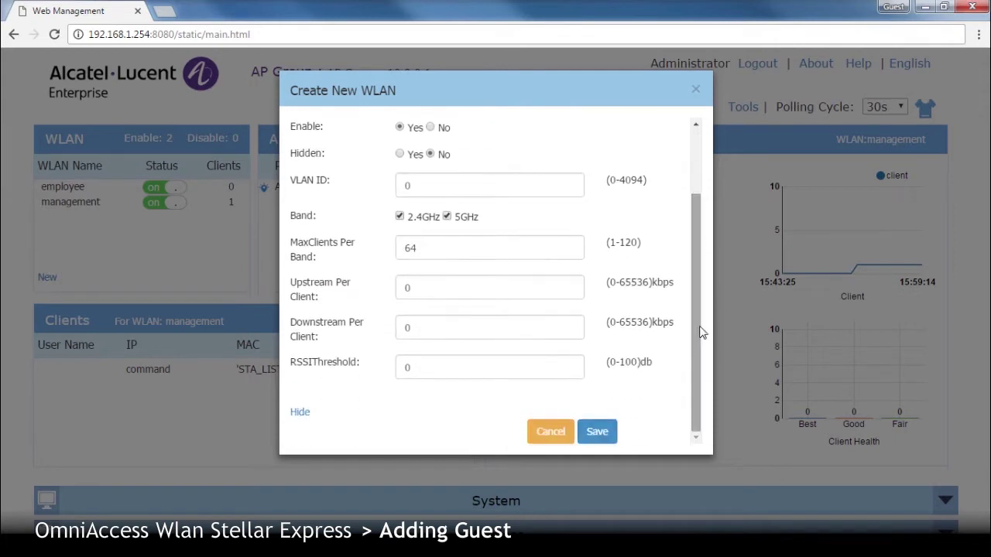
click(598, 434)
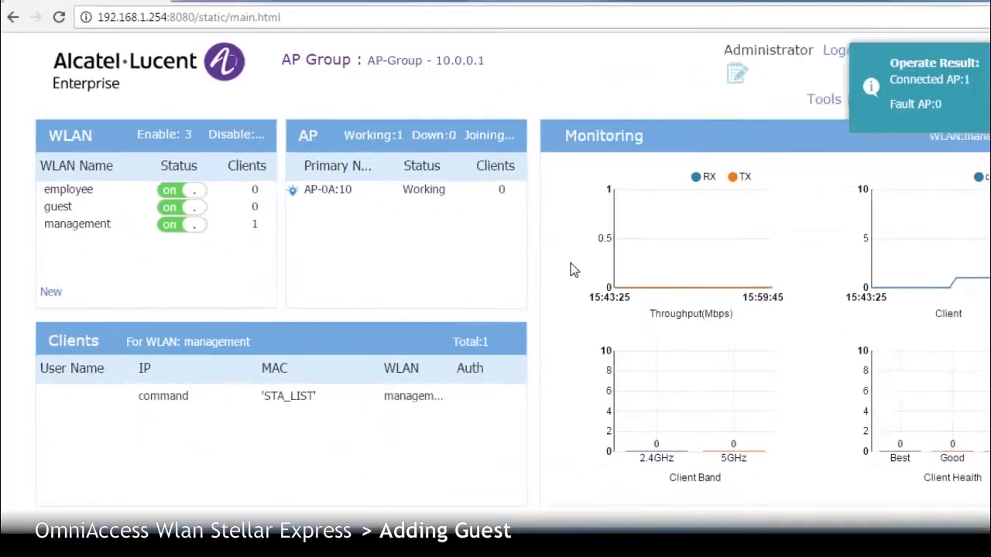
scroll(977, 271, down, 1)
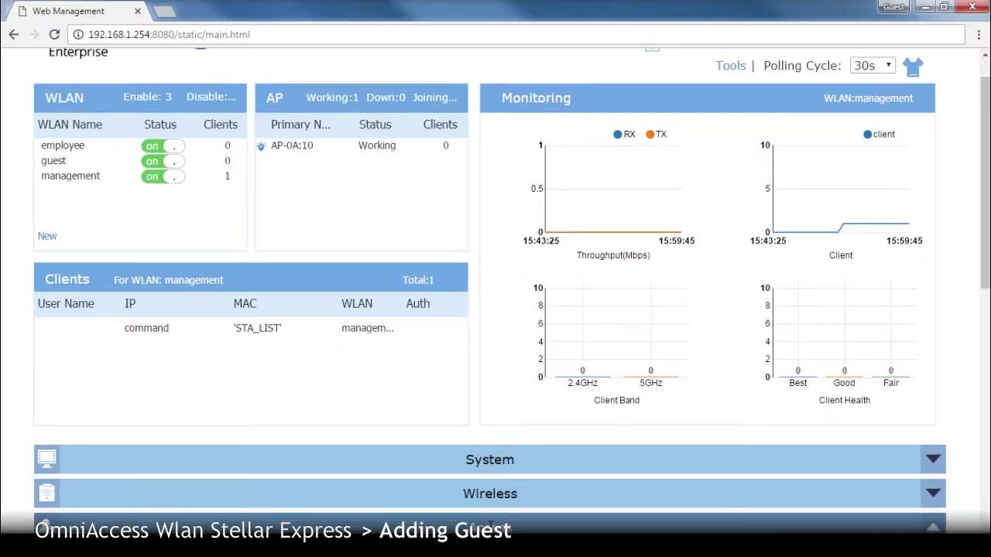
- Switch on Captive Portal under Access > Authentication
click(933, 527)
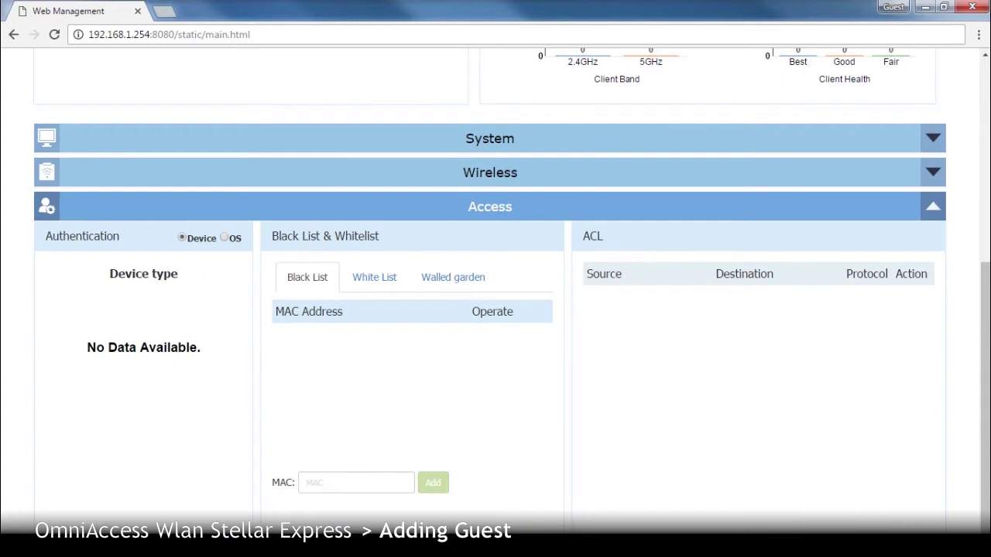
click(103, 243)
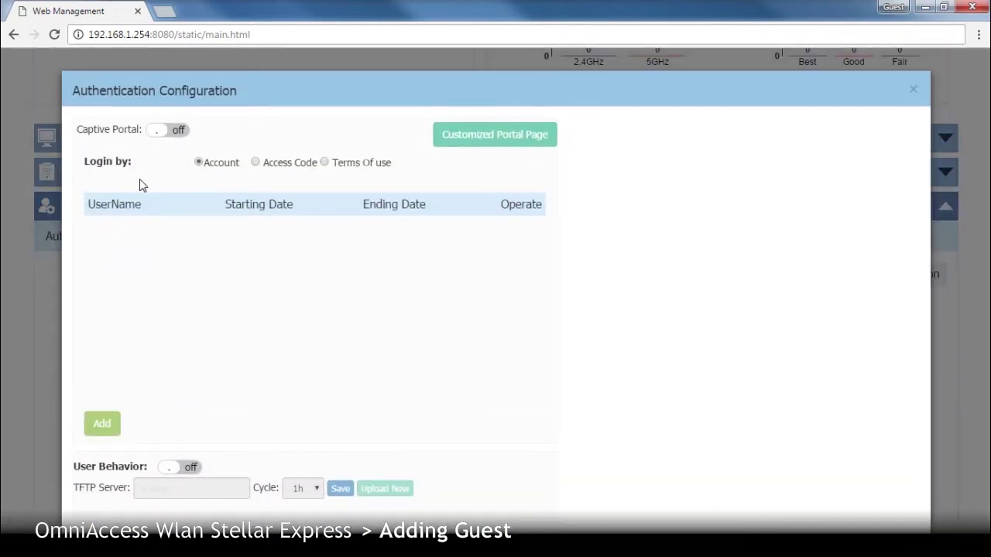
click(173, 133)
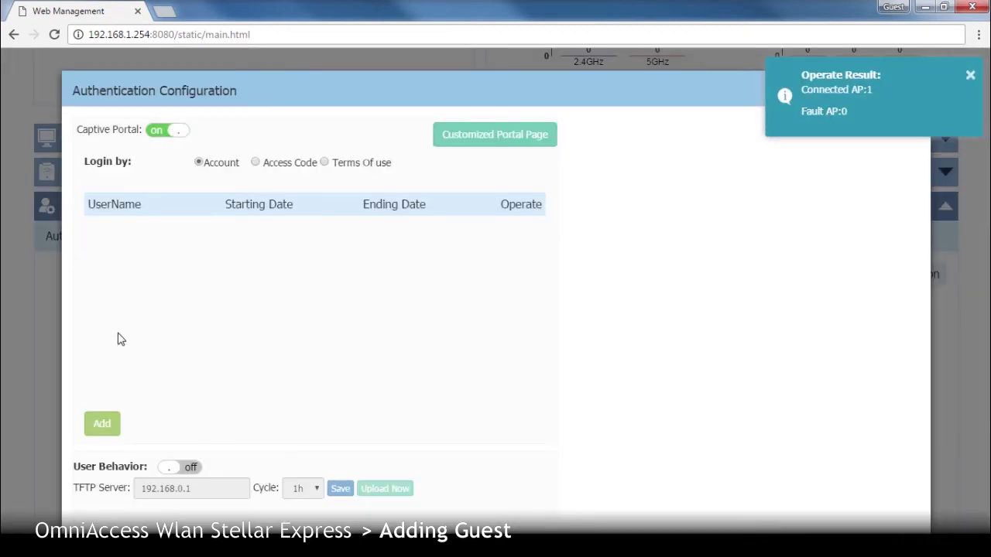
- Add a local user named 'guest' and enter its password and confirmation
click(101, 427)
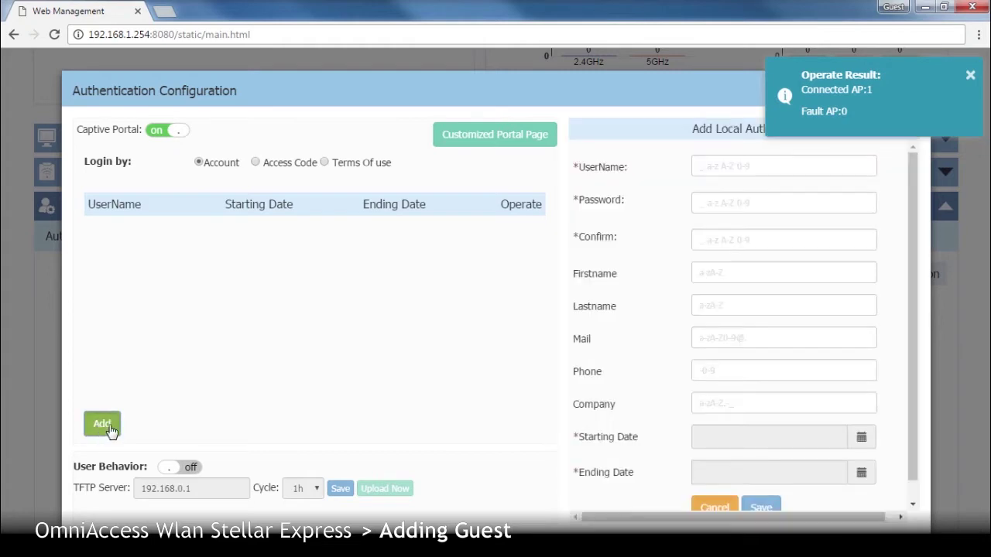
click(733, 166)
text(guest)
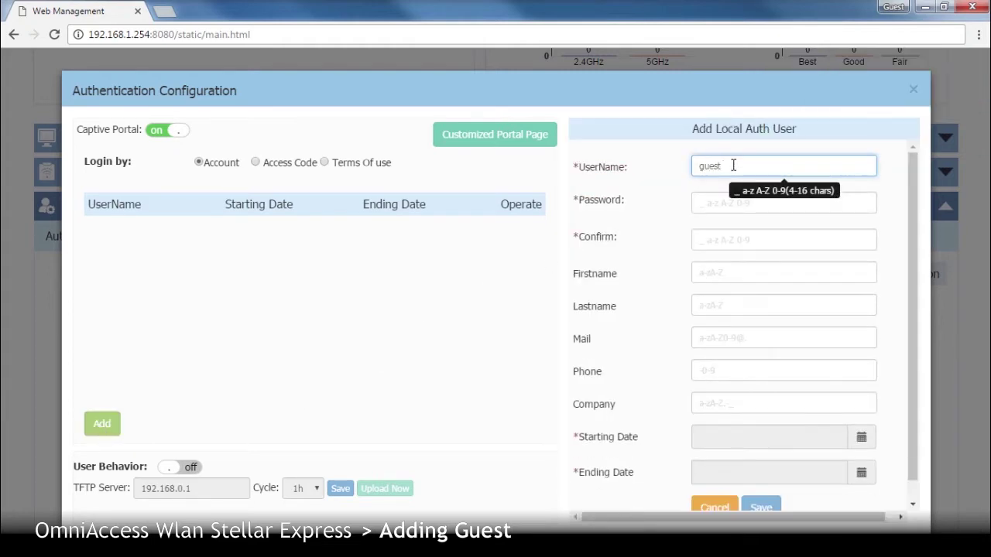
key(Tab)
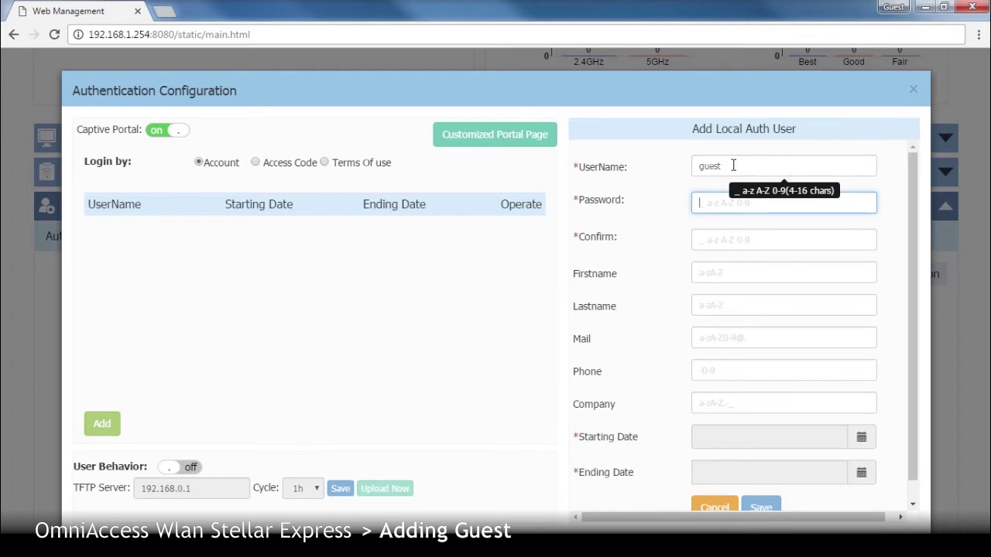
text(1234)
click(731, 240)
text(12345)
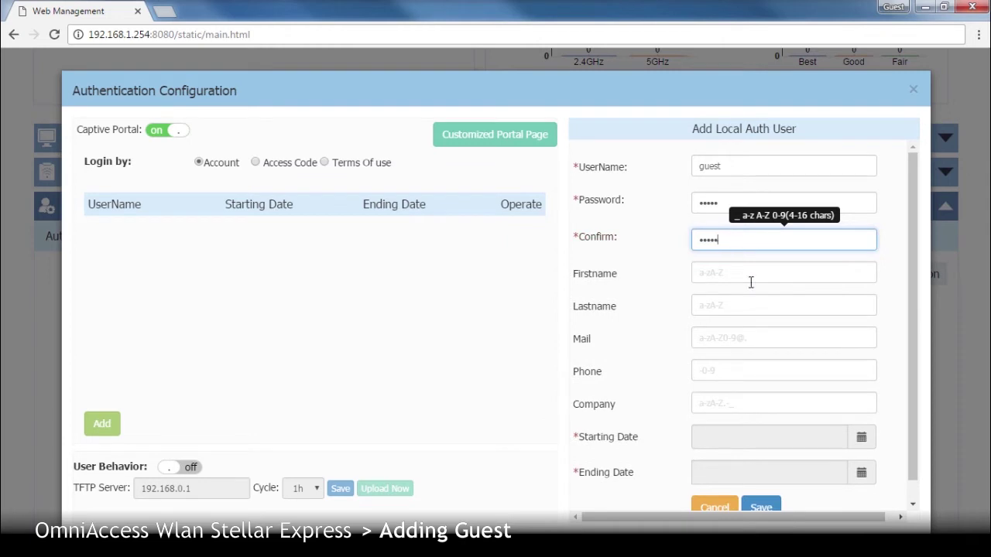
- Set the user's dates to 2016.10.18 through 2016.10.19 and save
click(861, 438)
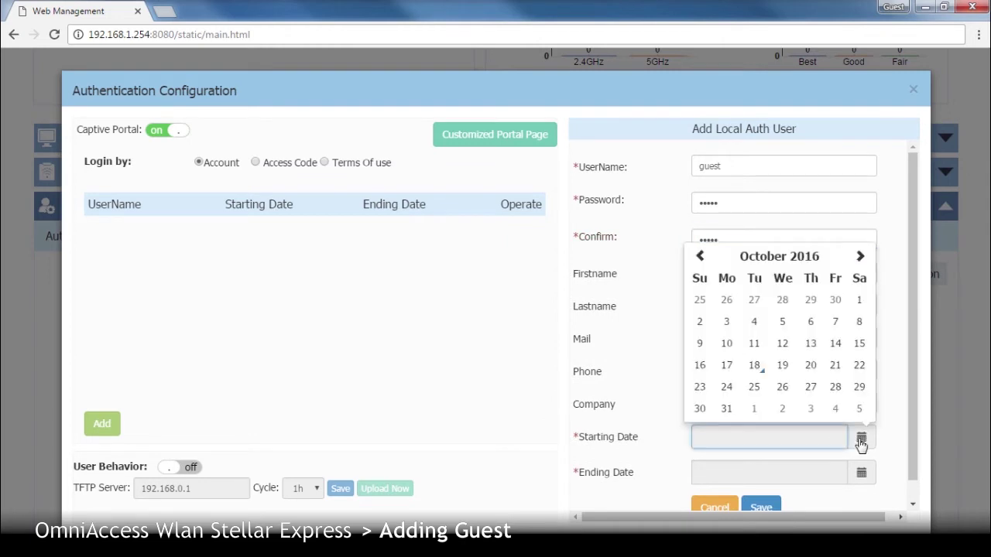
click(755, 366)
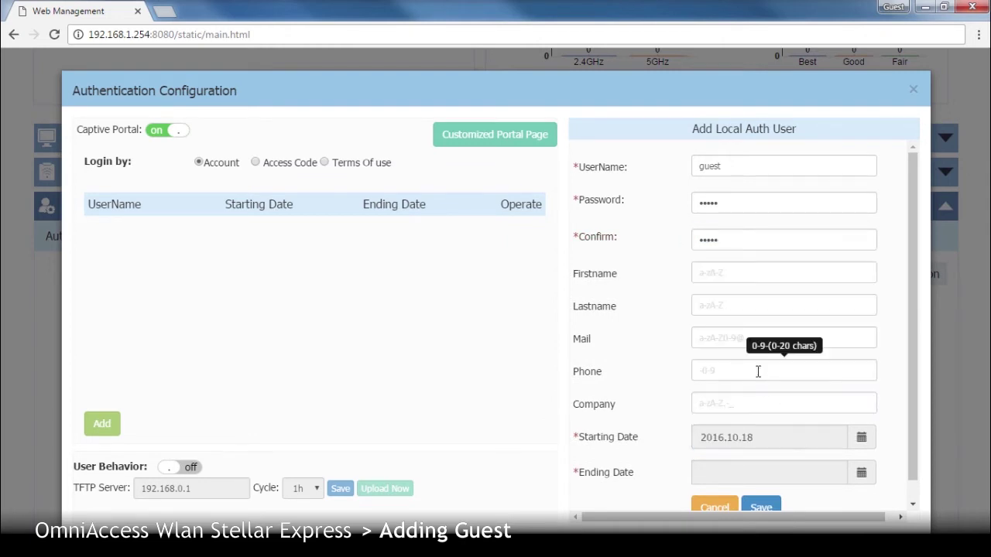
click(859, 475)
click(783, 405)
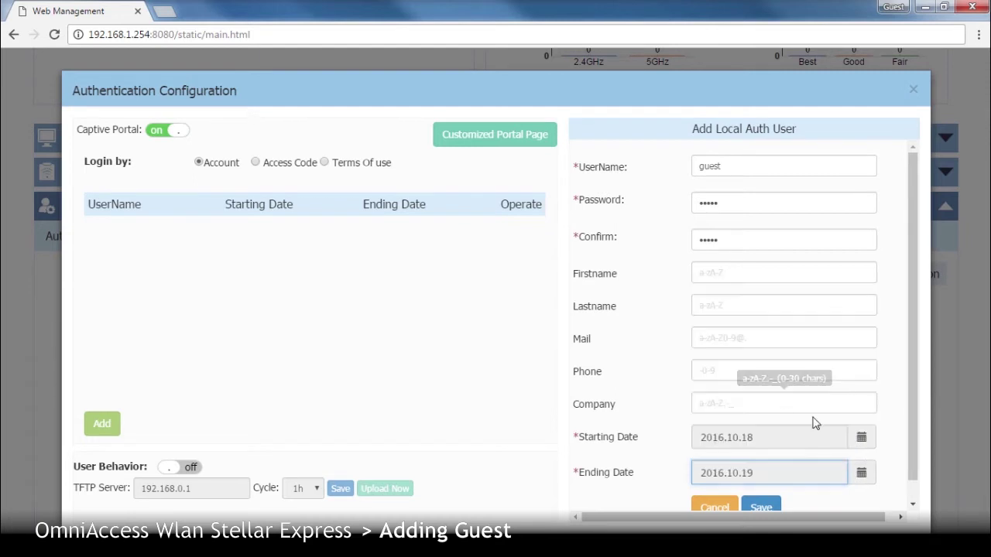
scroll(911, 443, down, 1)
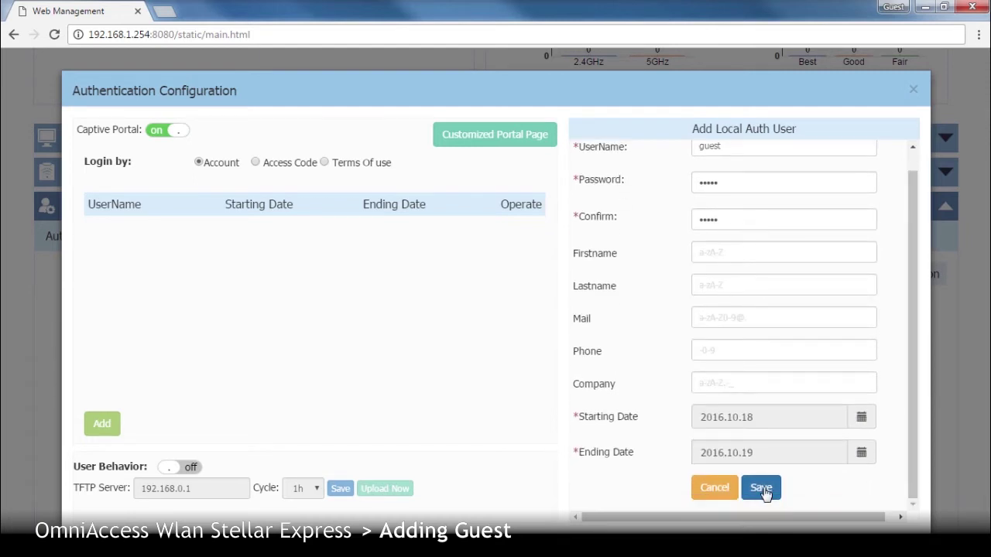
click(764, 489)
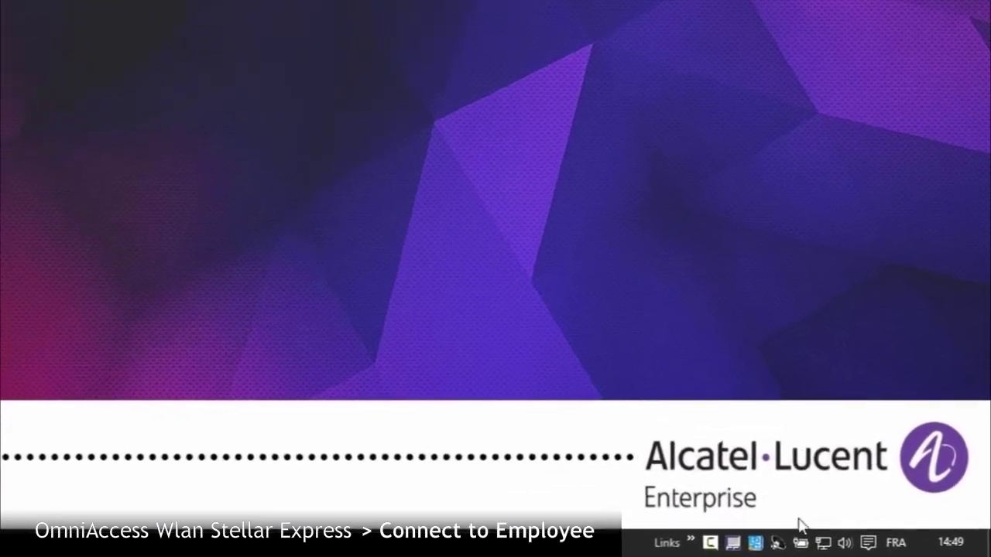
- Connect to the employee Wi-Fi with its security key, allowing PC discovery
click(809, 543)
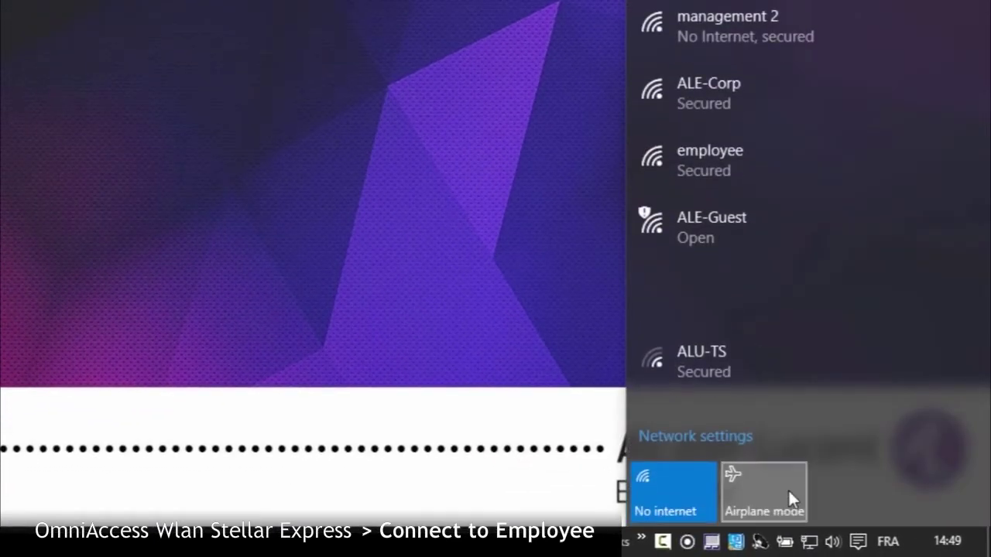
click(765, 163)
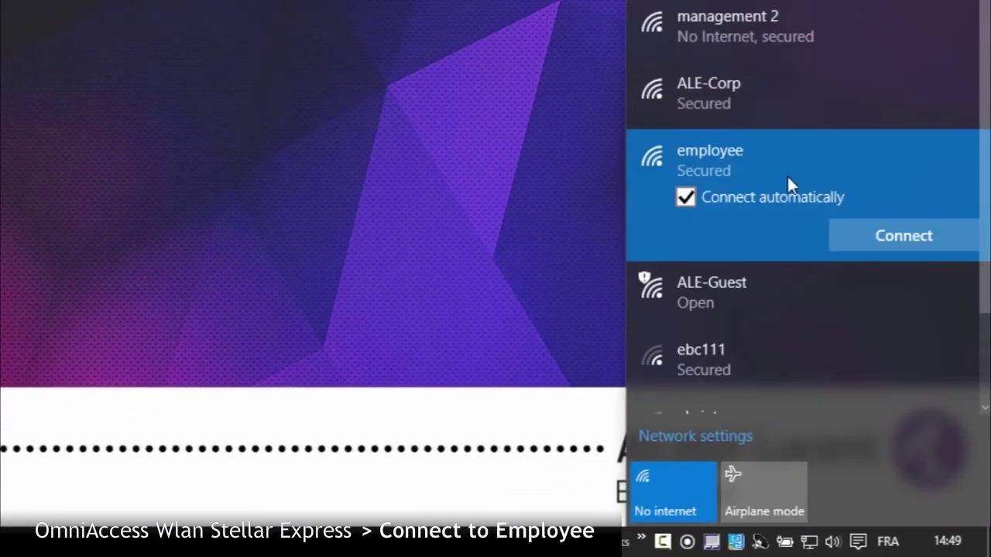
click(872, 229)
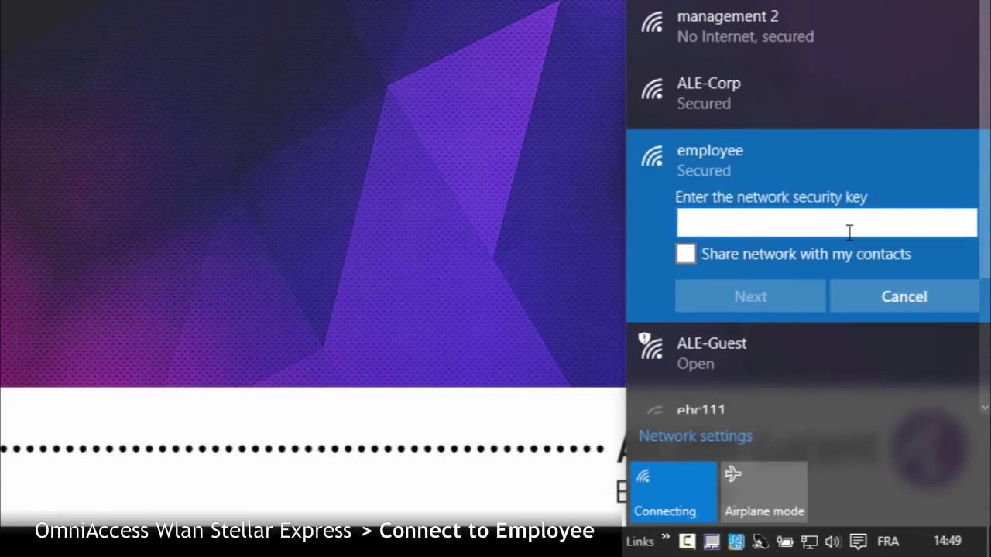
text(•••••••)
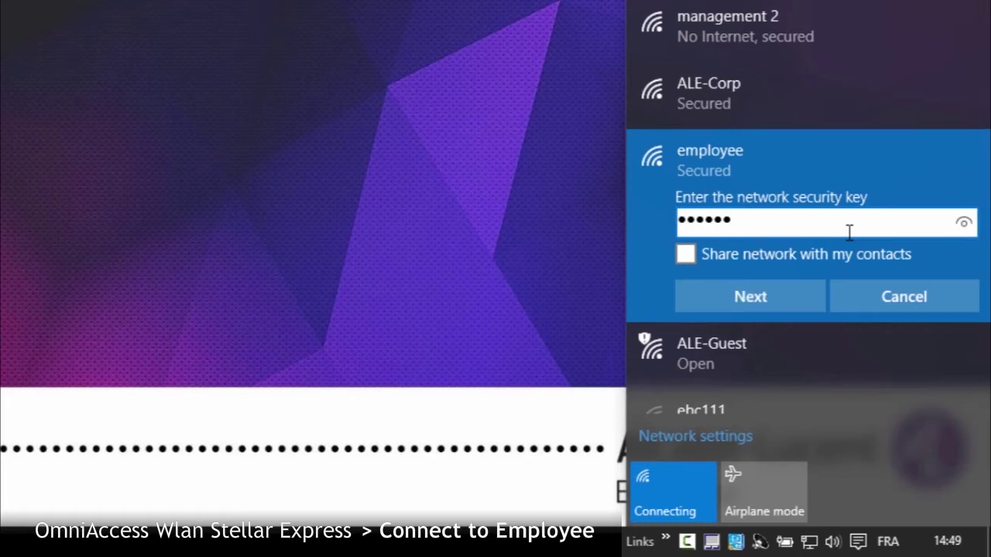
text(••••••)
click(796, 293)
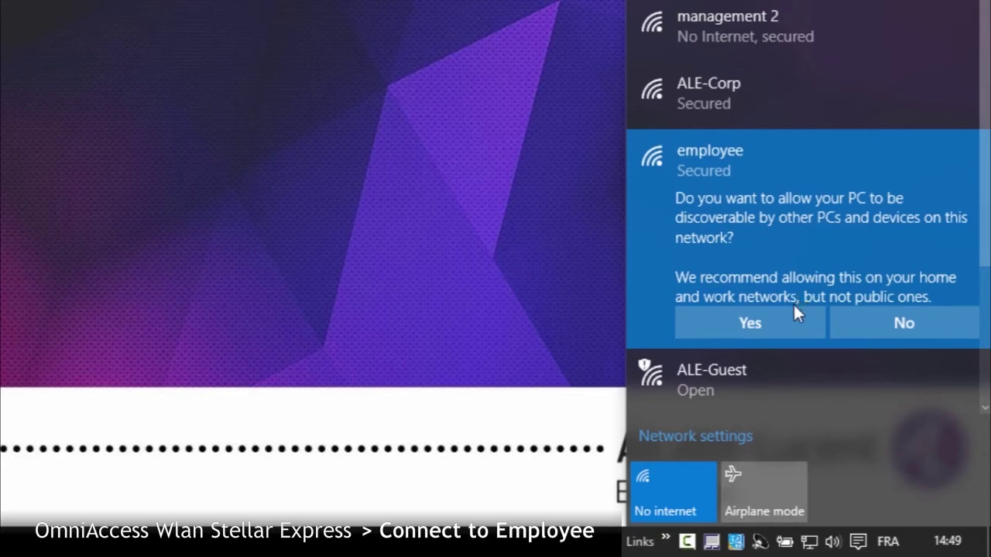
click(792, 315)
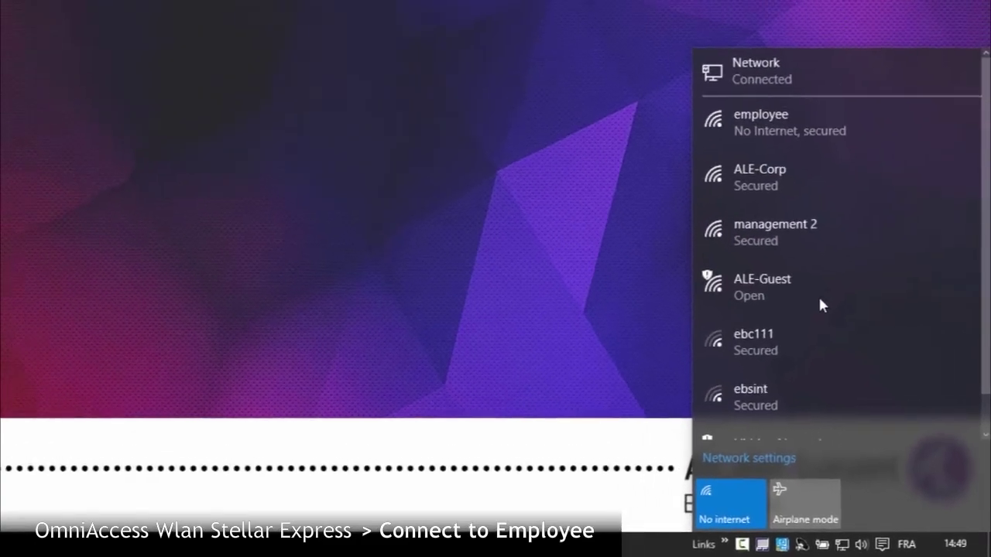
click(572, 373)
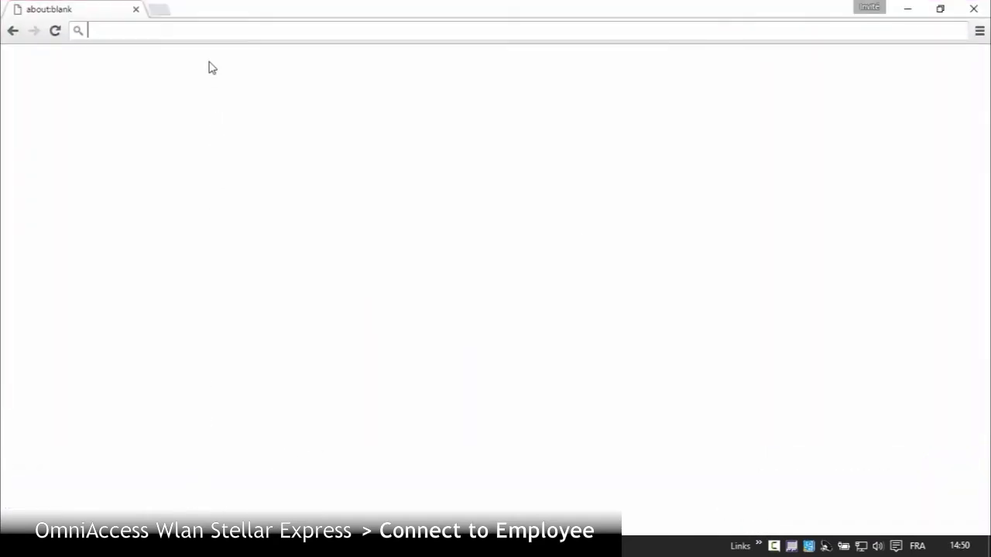
text(www.al-enterprise.com)
key(Return)
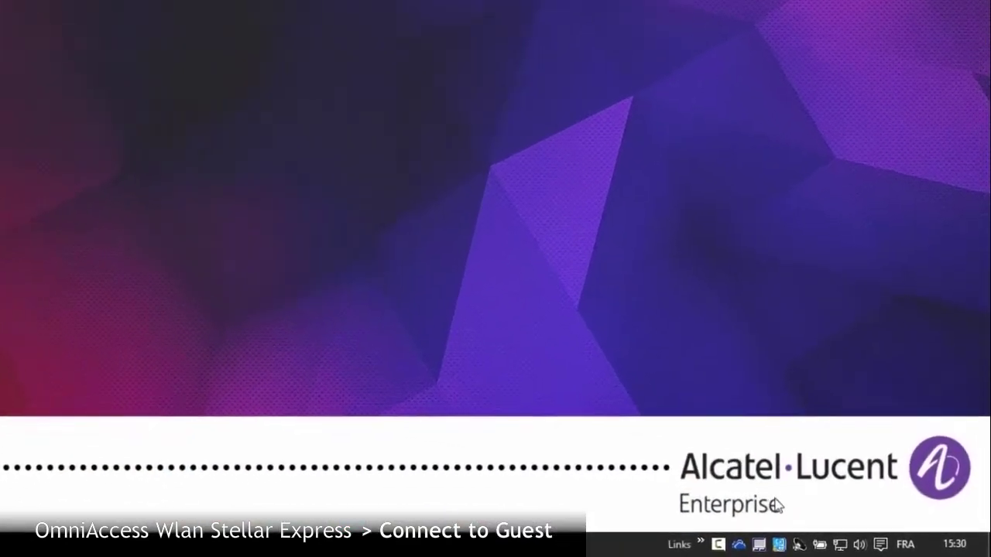
- Select the open Guest network in the Wi-Fi list and connect
click(857, 546)
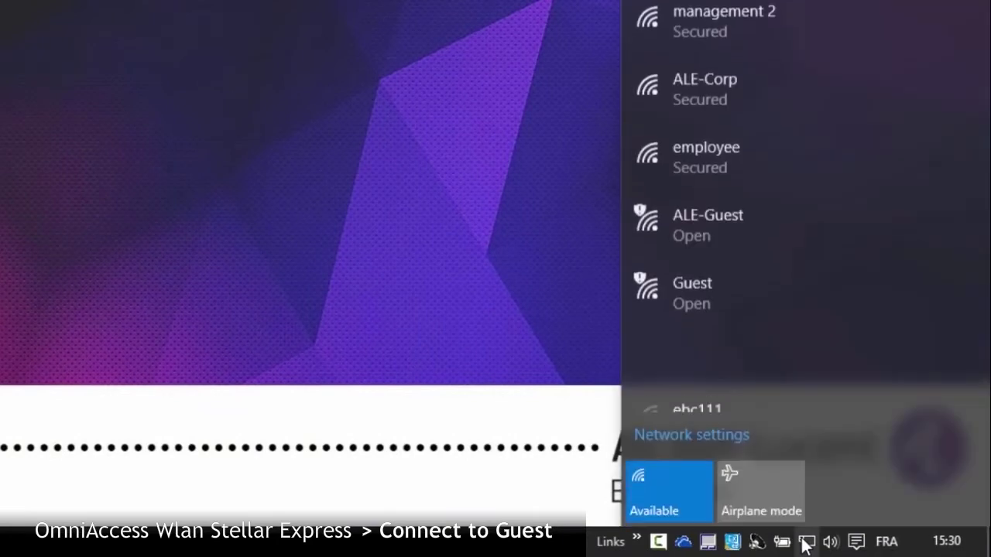
click(768, 292)
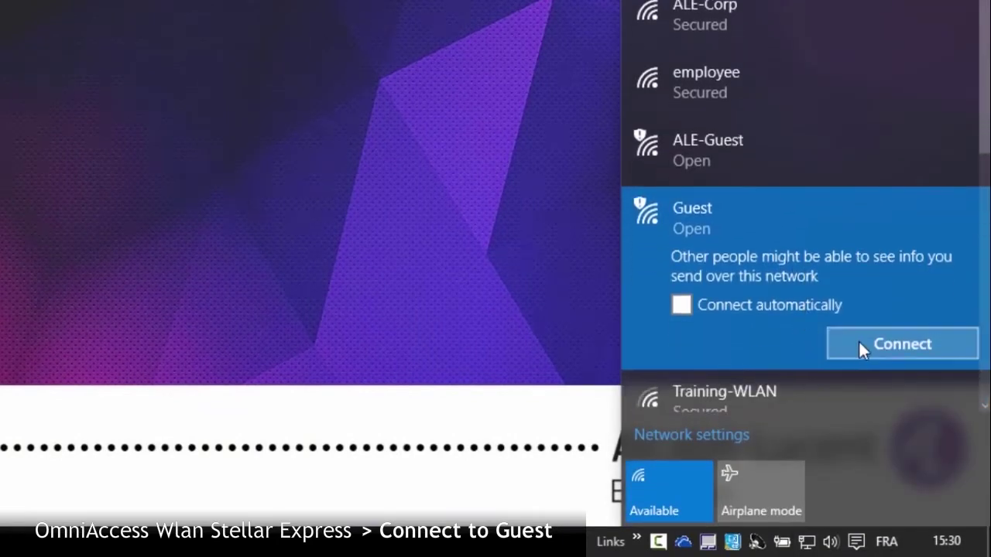
click(860, 347)
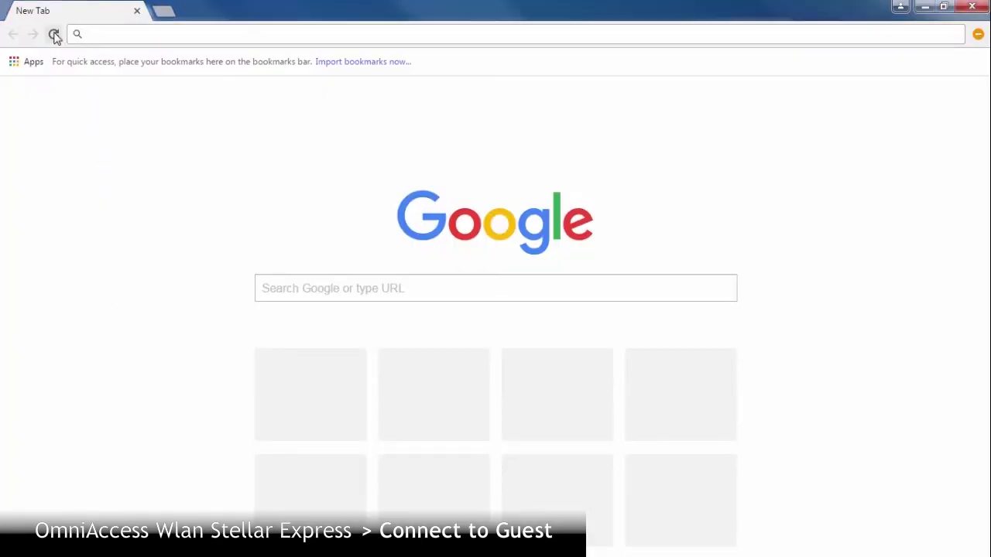
text(www.)
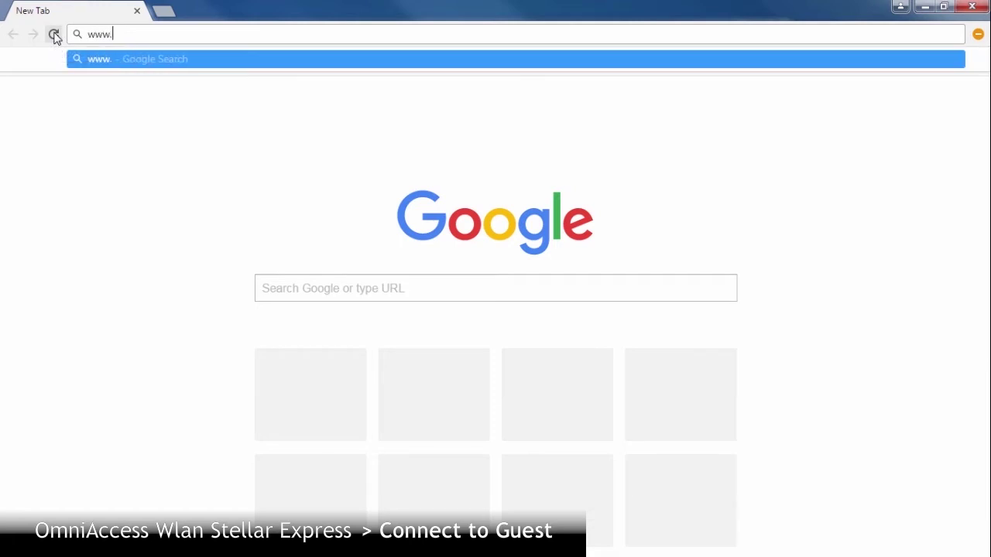
text(al-ente)
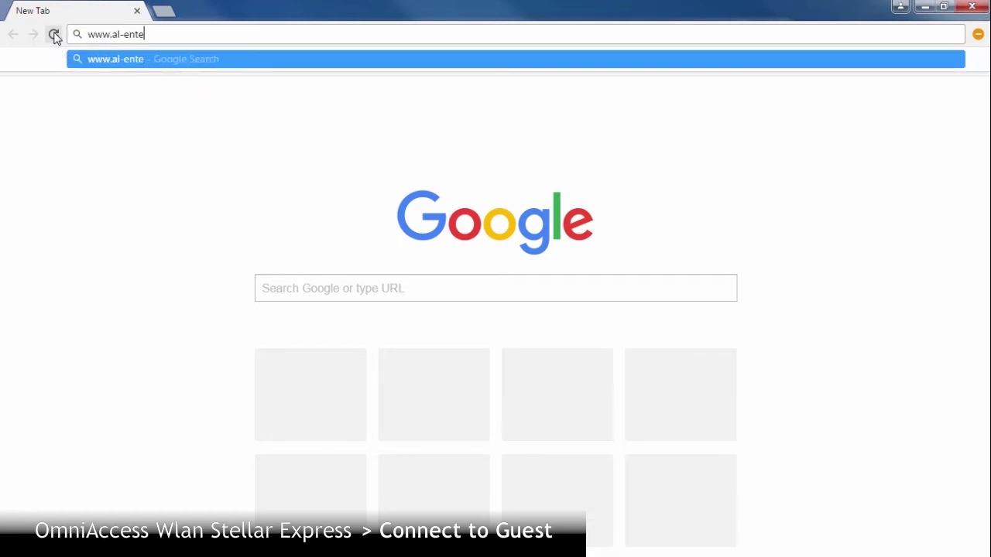
text(rprise.com)
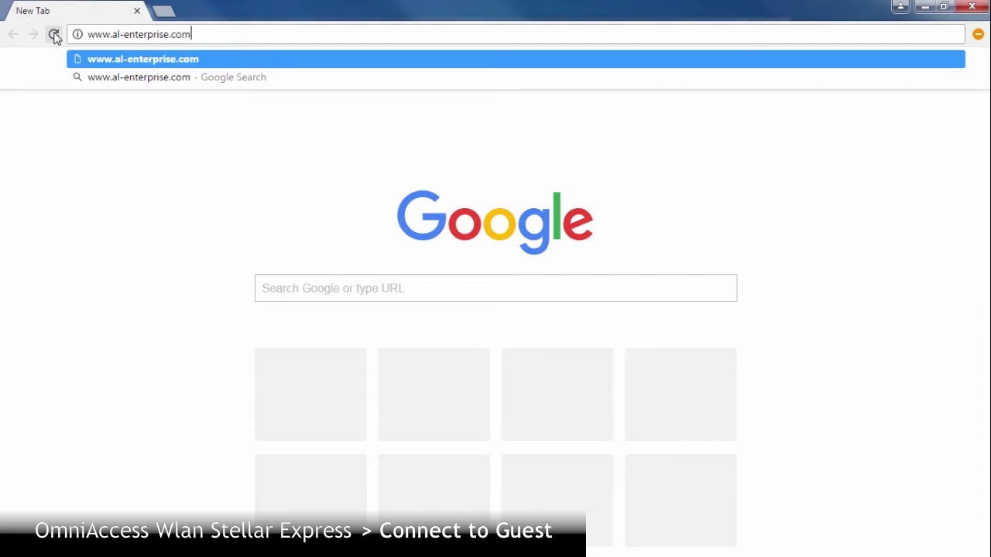
key(Return)
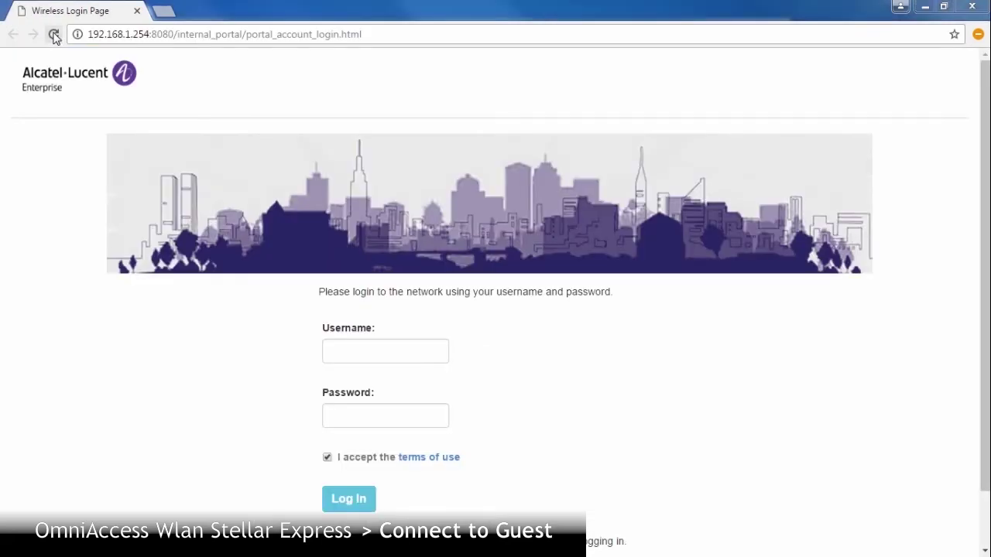
click(360, 352)
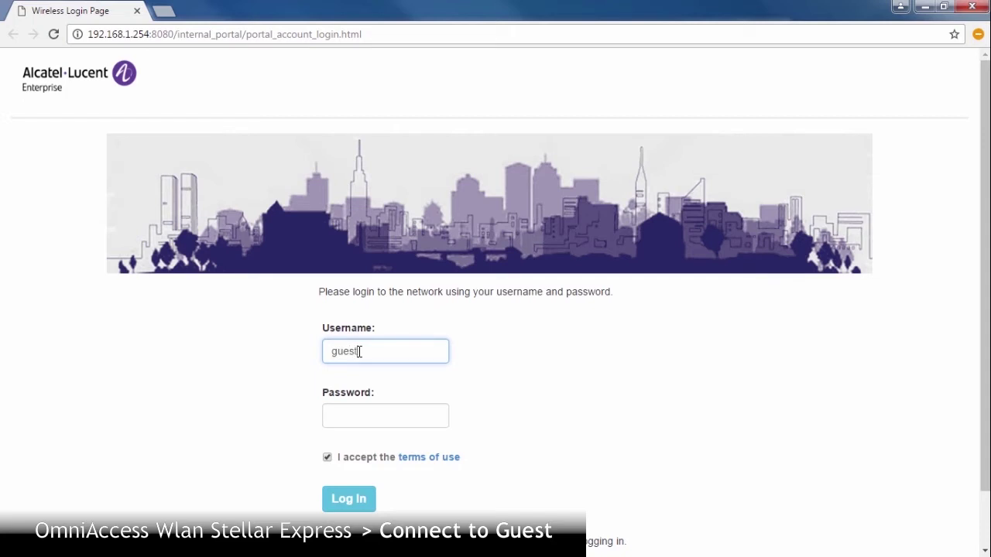
click(353, 421)
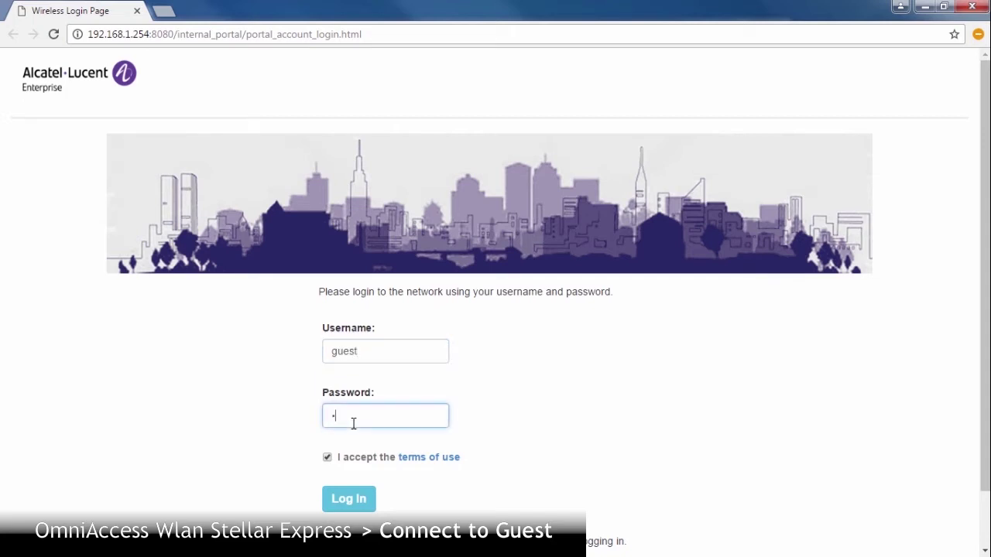
click(328, 458)
click(327, 458)
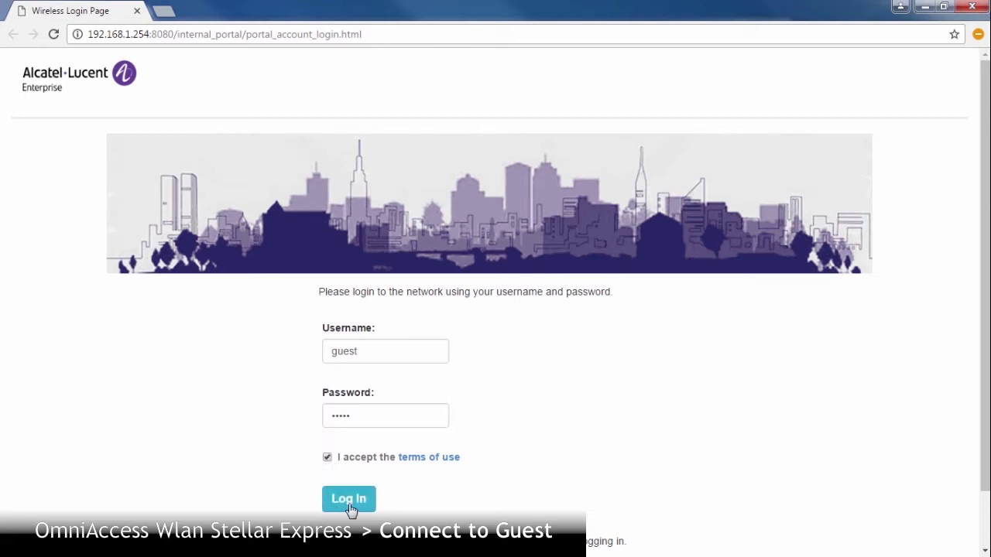
click(349, 500)
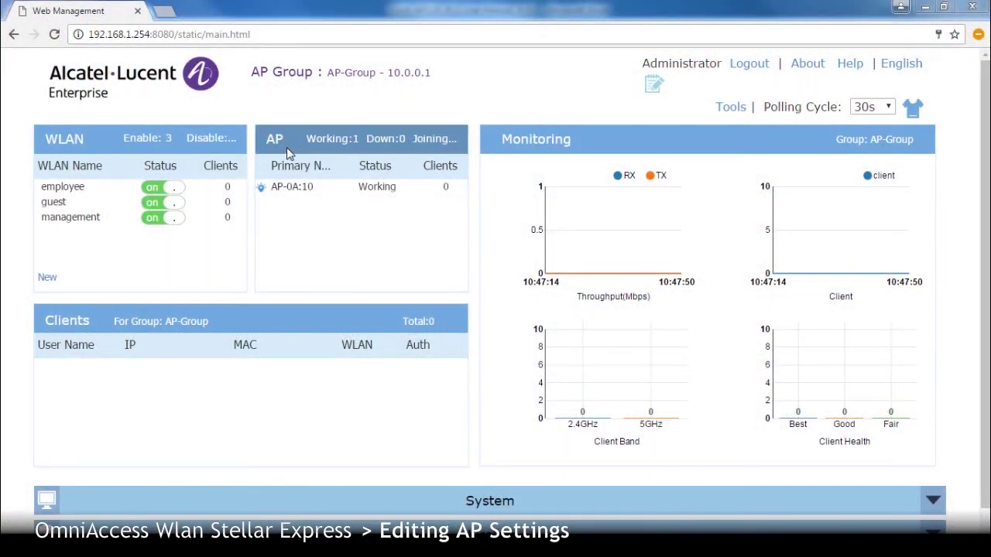
- Rename the access point to MyAP_101 and save the name
click(282, 146)
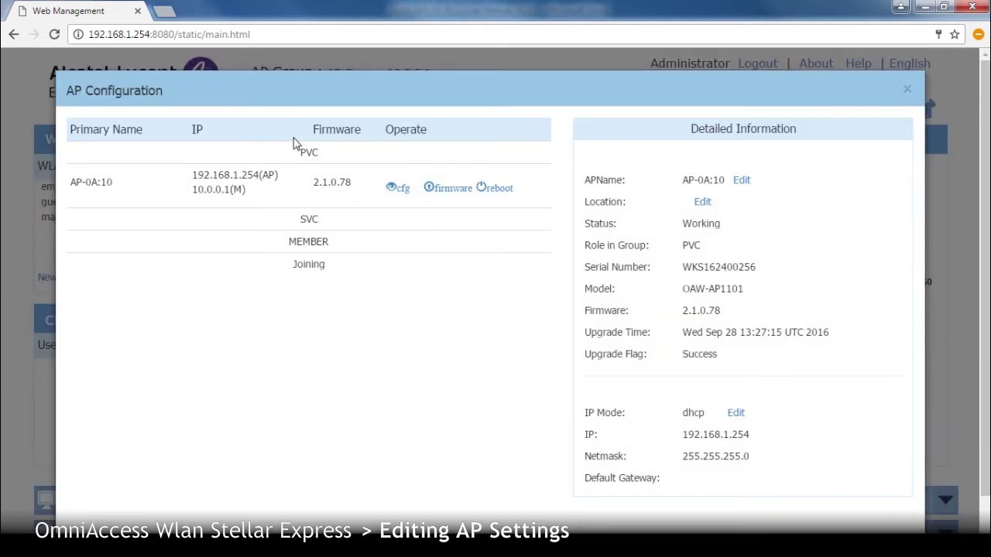
click(741, 180)
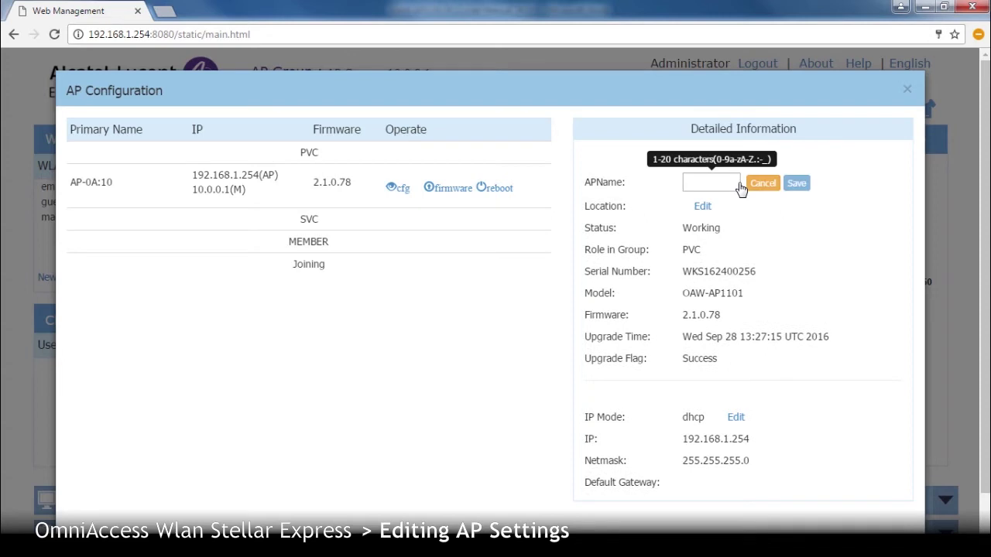
click(714, 183)
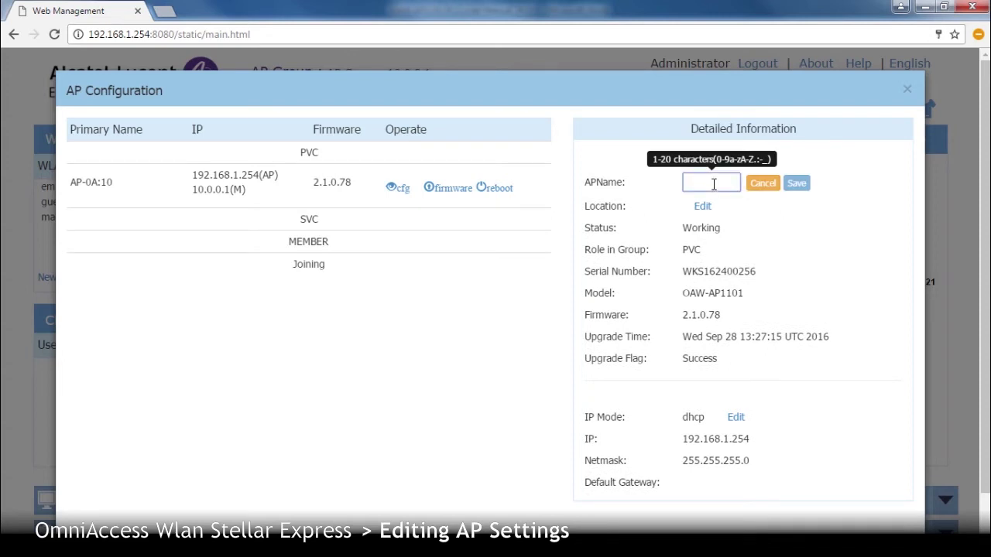
text(MyAP_101)
click(795, 186)
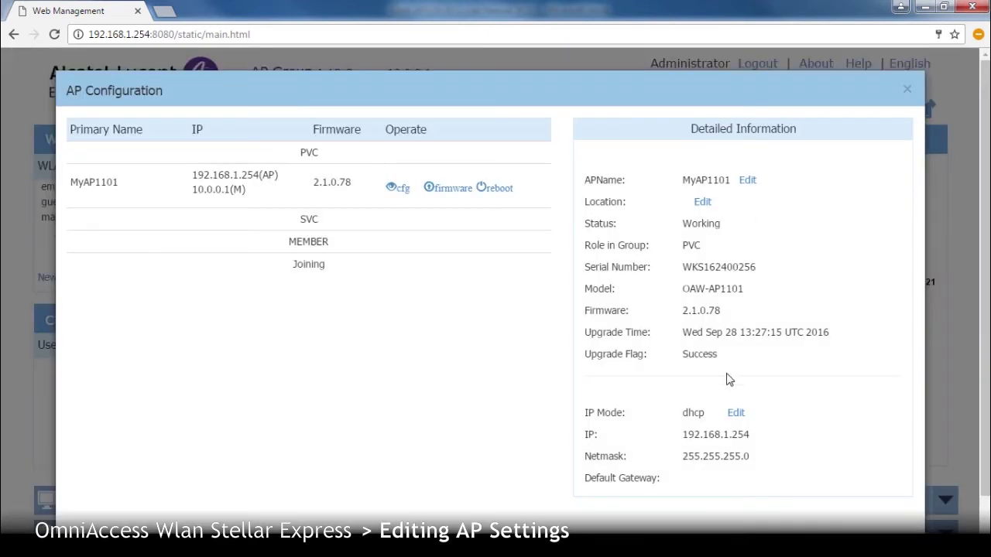
- Switch the AP to static IP 192.168.100.1, netmask 255.255.255.0, gateway 192.168.100.10, and save
click(735, 414)
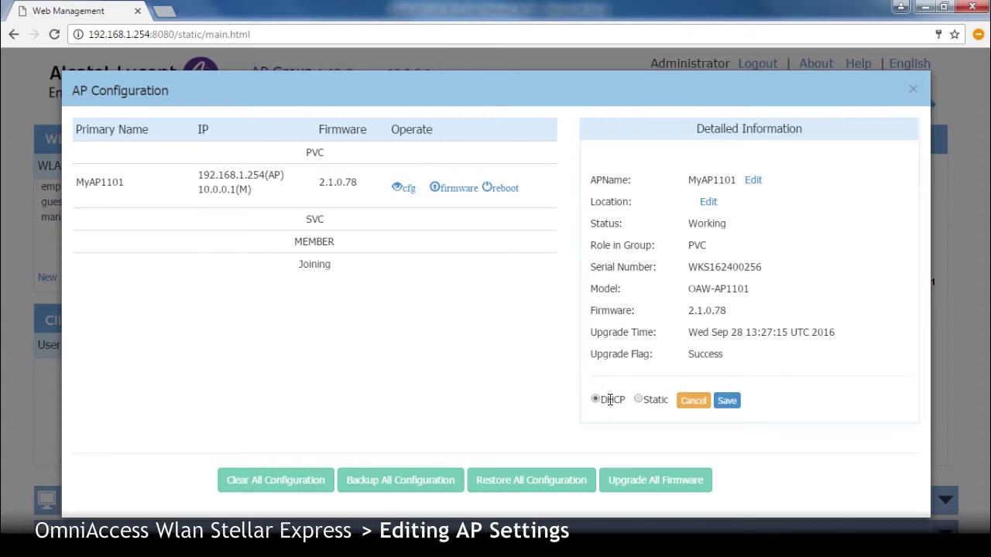
click(638, 399)
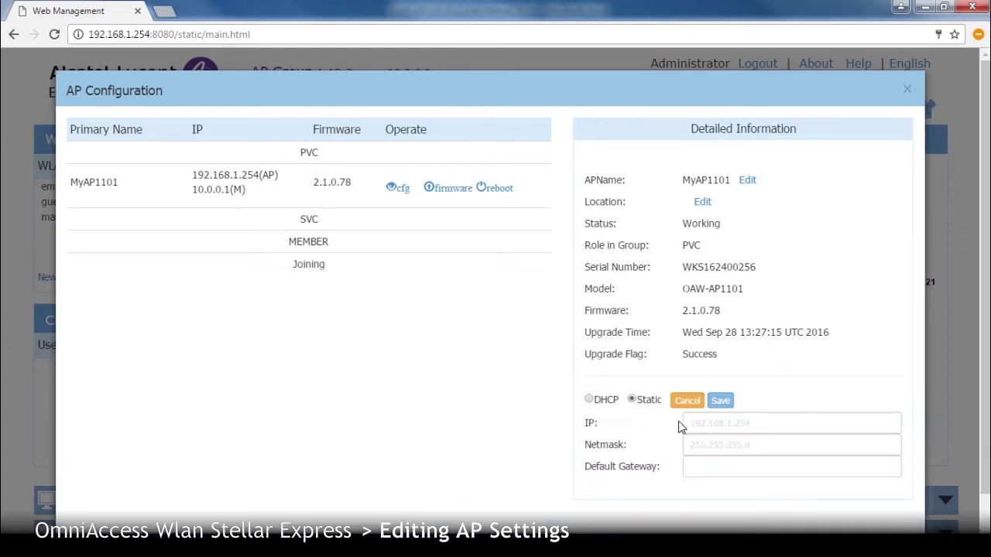
click(699, 423)
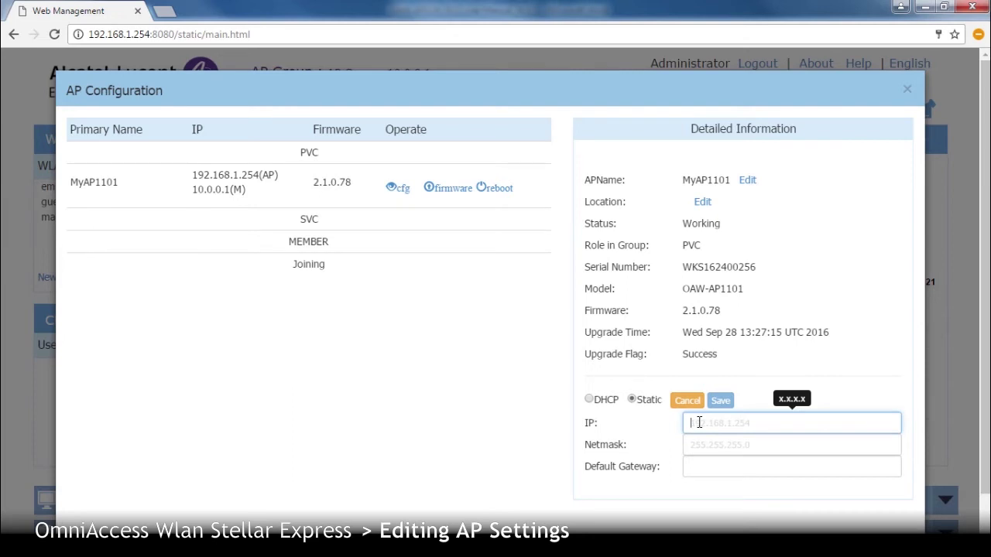
text(192.16)
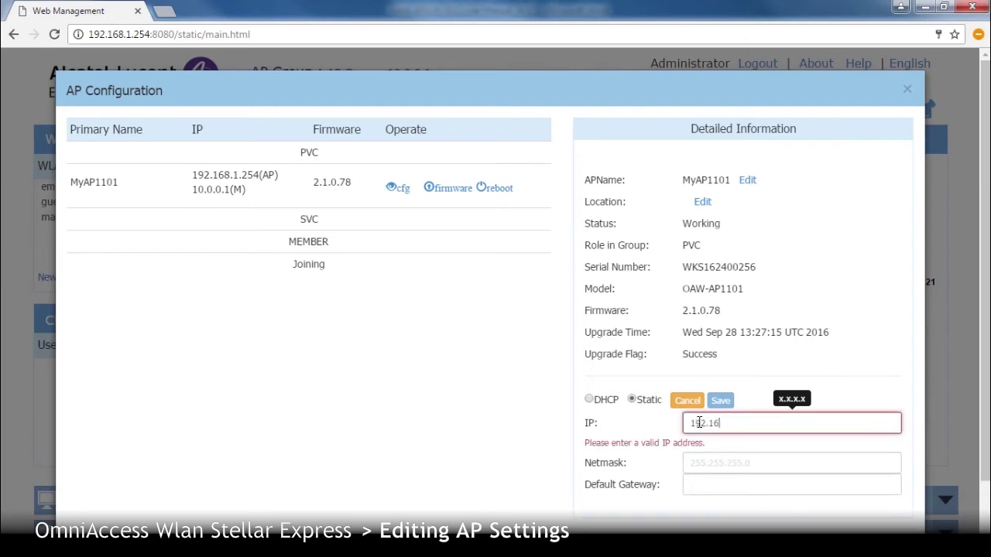
text(8.100.1)
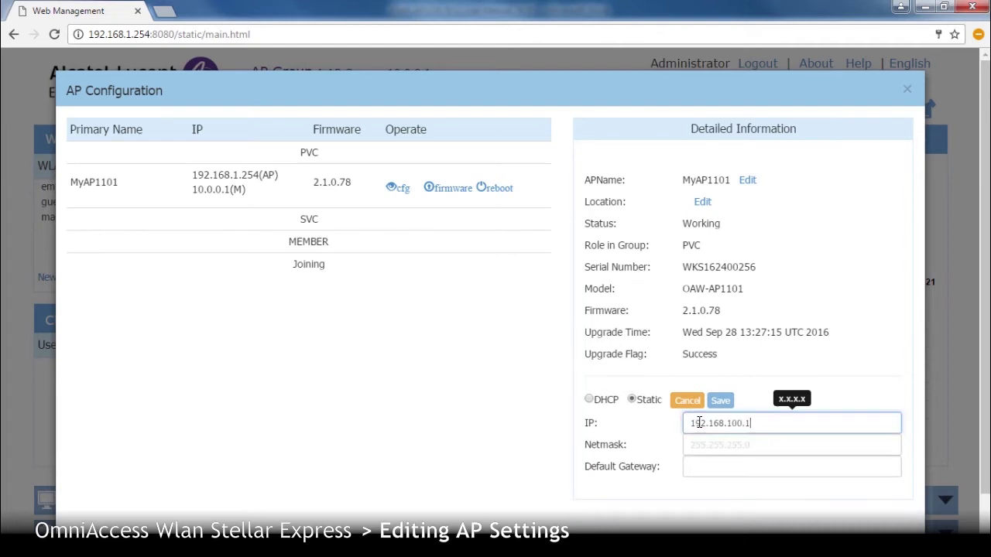
click(703, 443)
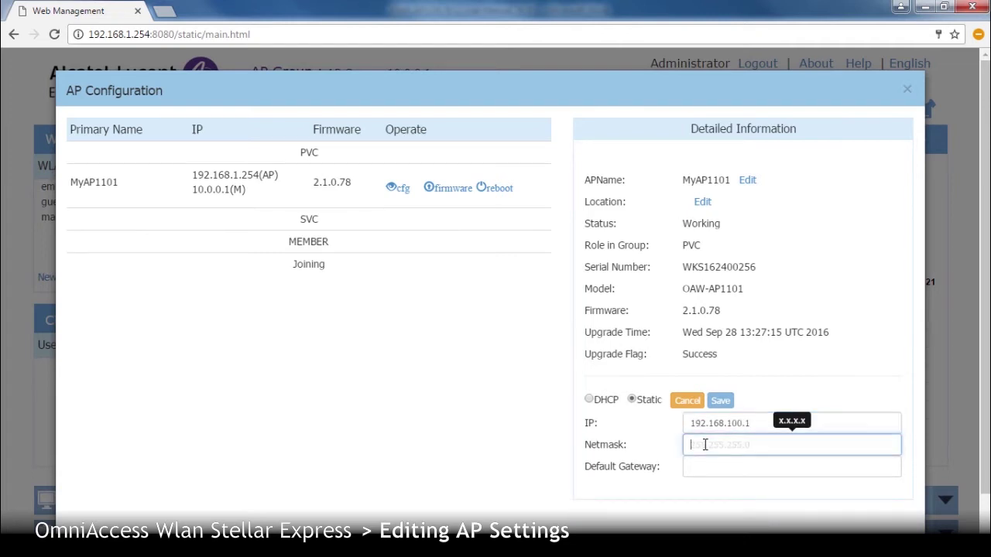
text(255.255.)
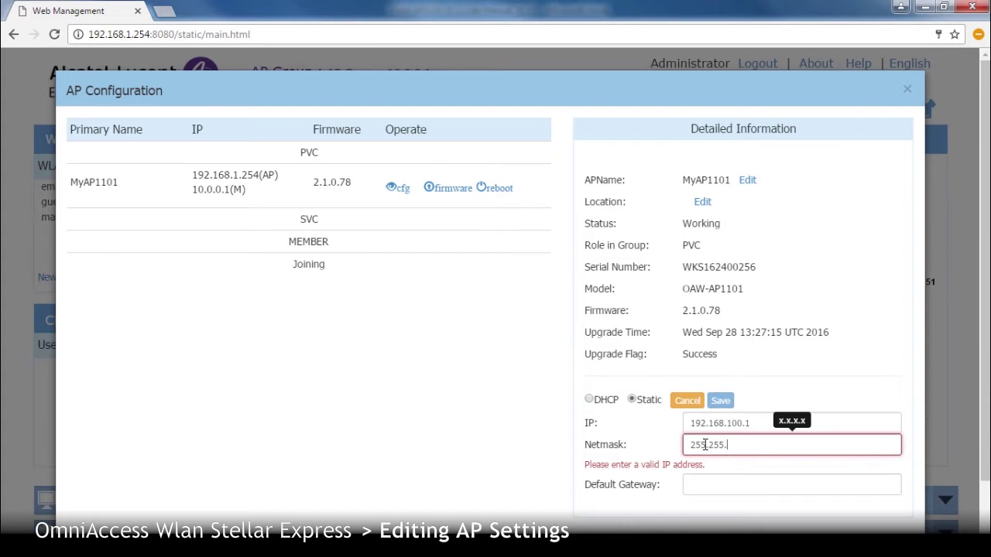
text(255.0)
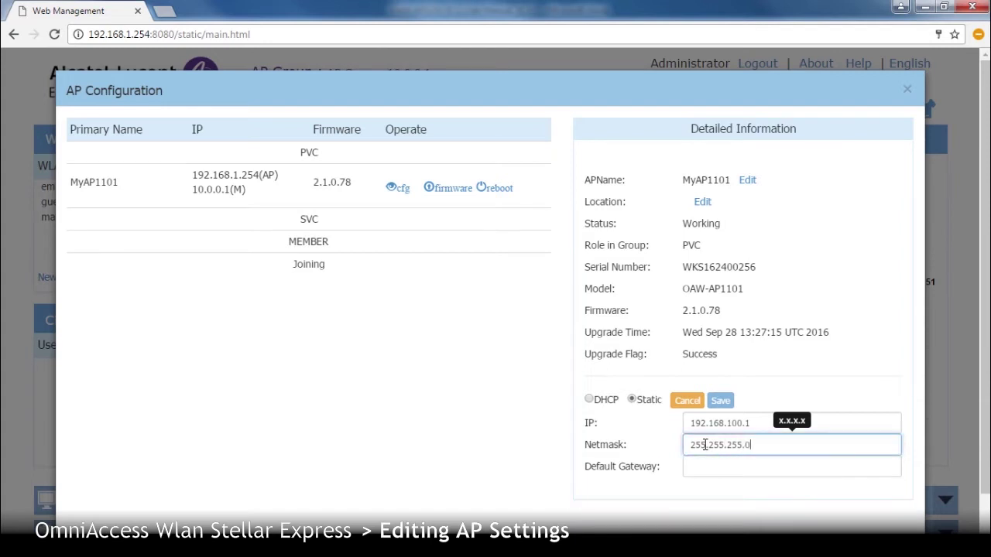
click(696, 462)
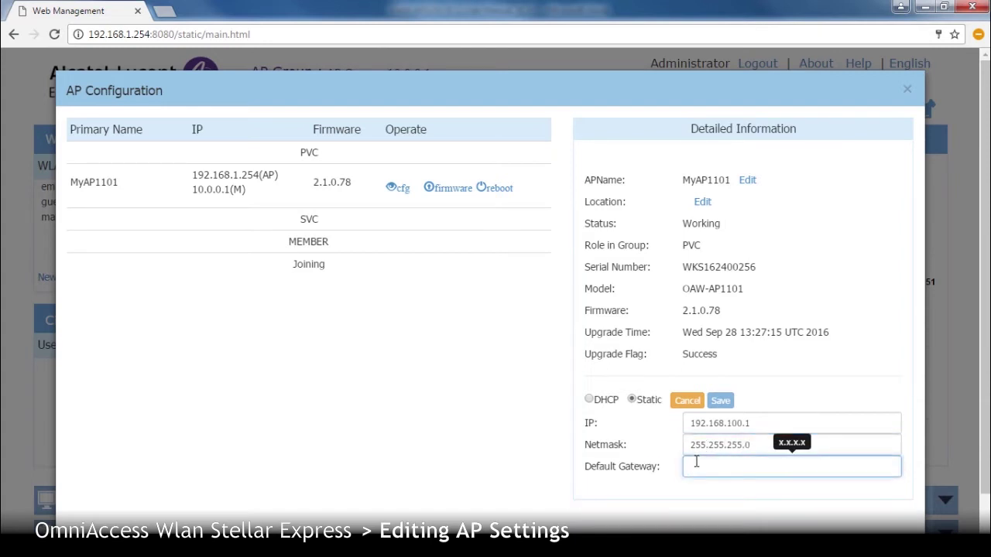
text(192.)
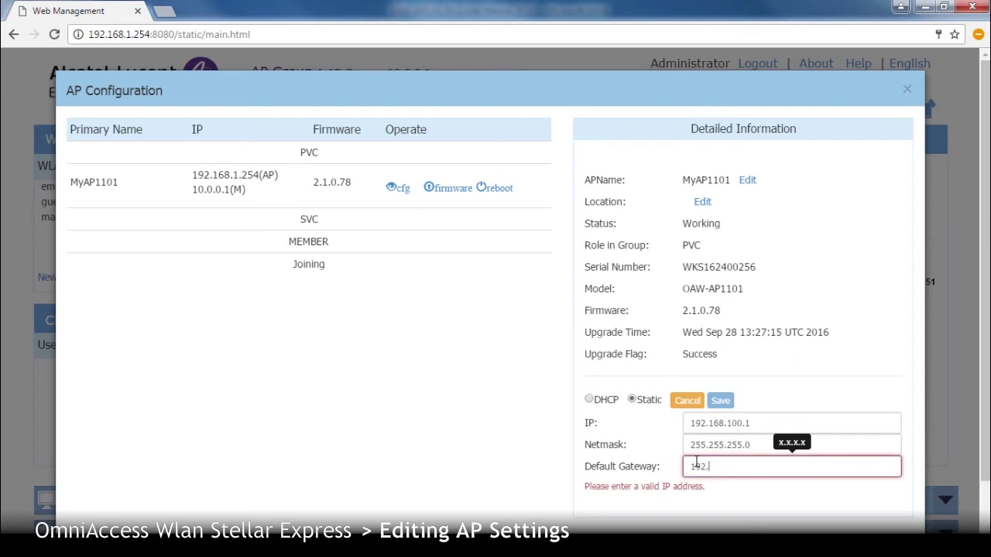
text(168.100.10)
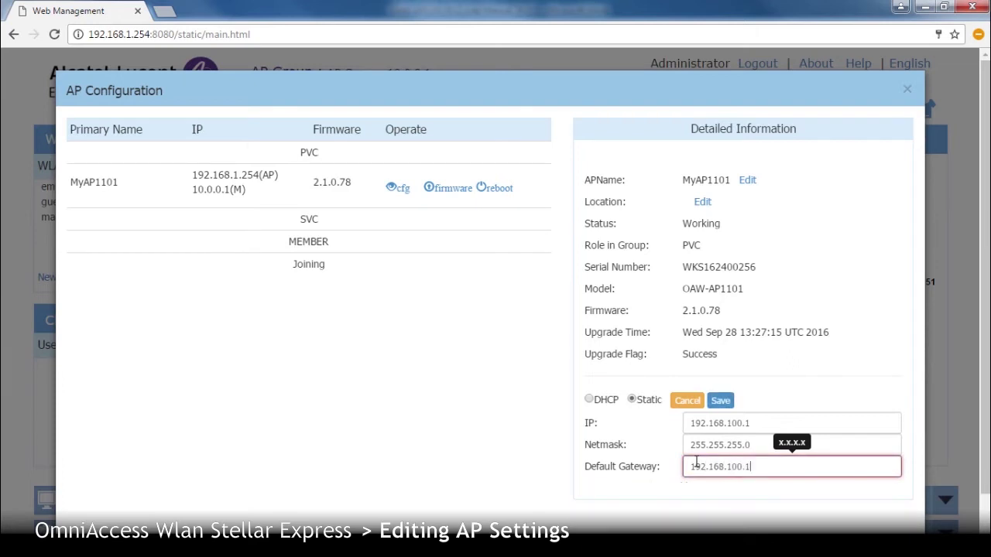
click(720, 408)
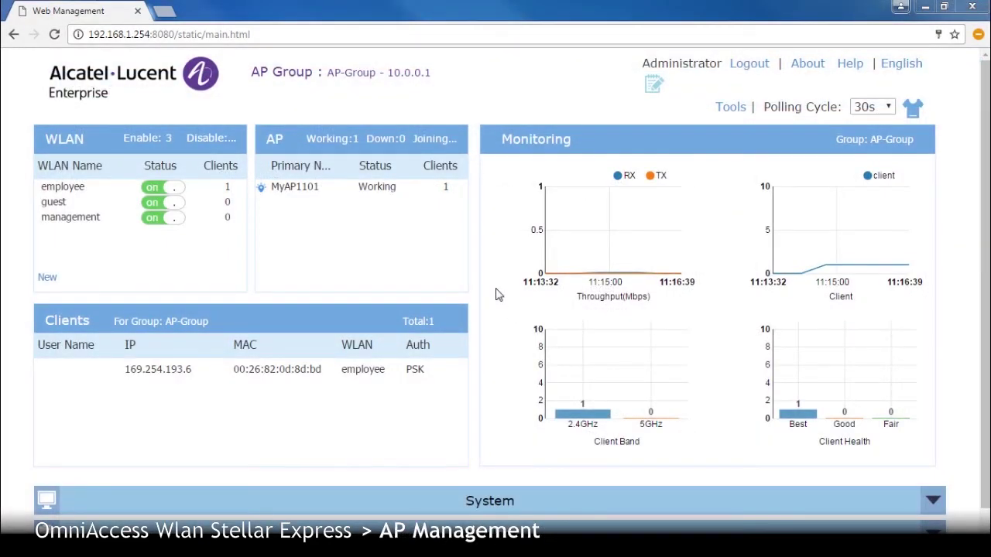
- Open MyAP1101's details and view its current configuration
click(281, 144)
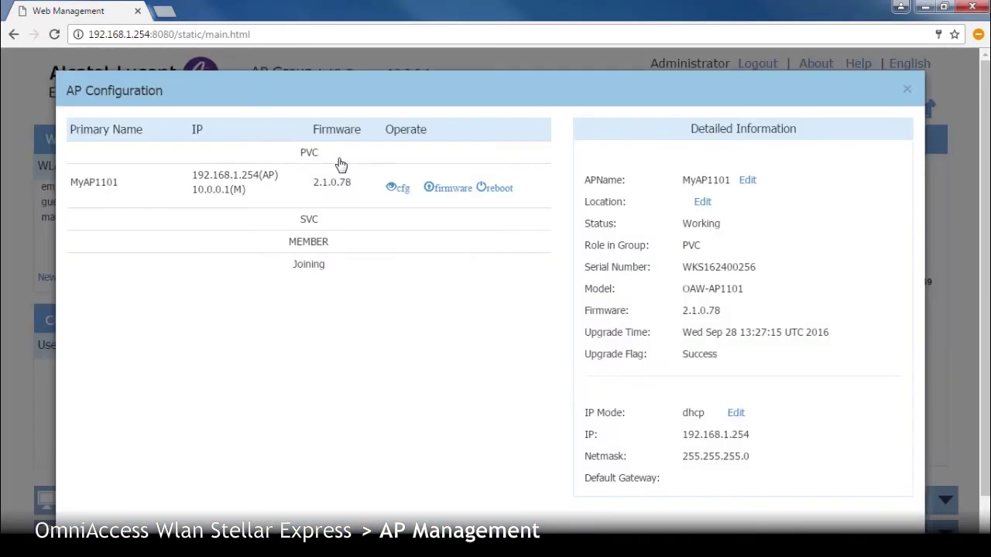
click(399, 189)
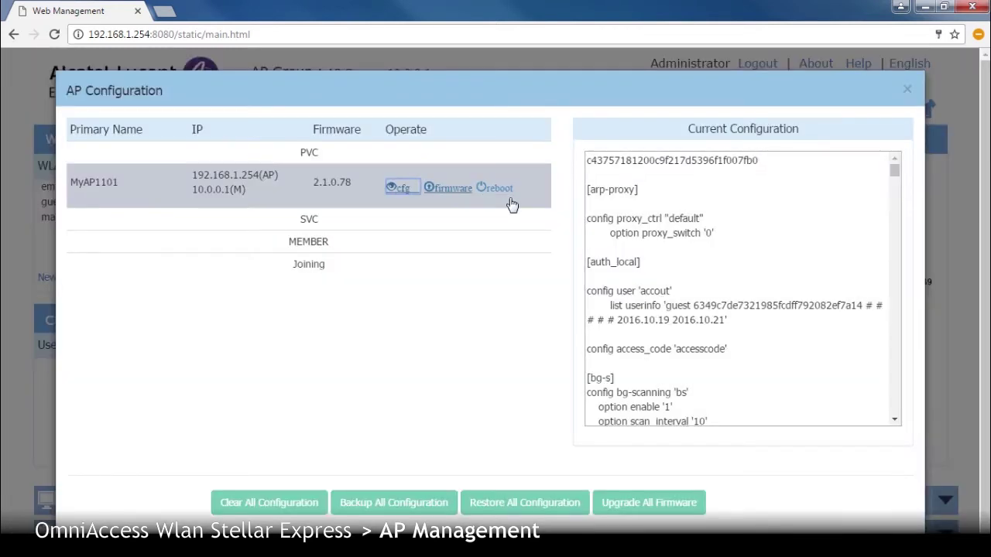
click(894, 176)
drag(895, 176, 896, 186)
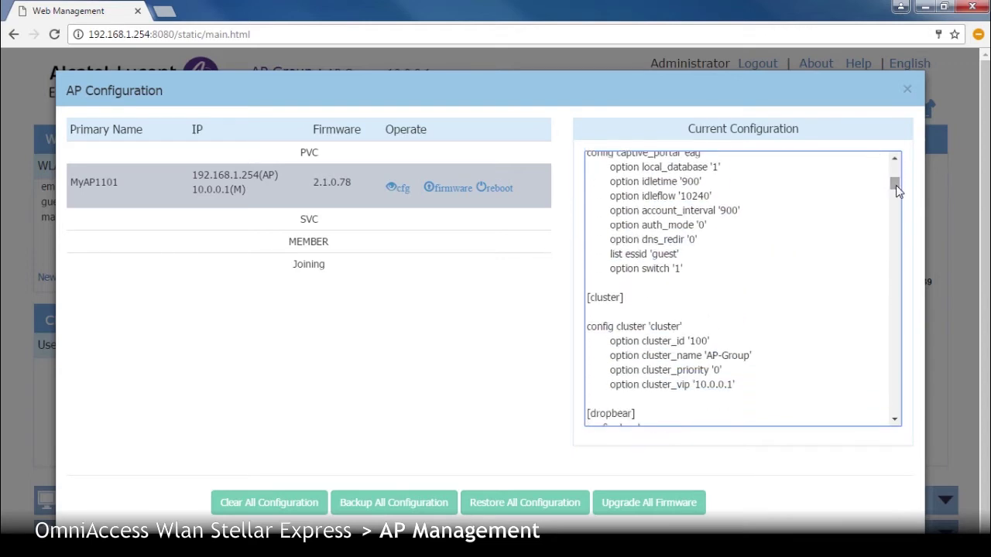
- Review the firmware update options (URL and local image), then reboot the AP
click(449, 189)
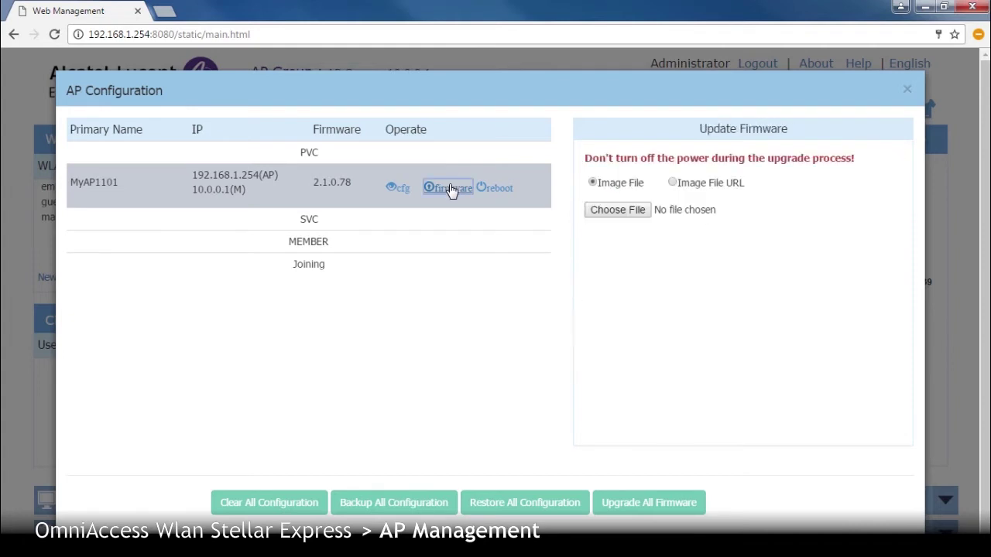
click(673, 184)
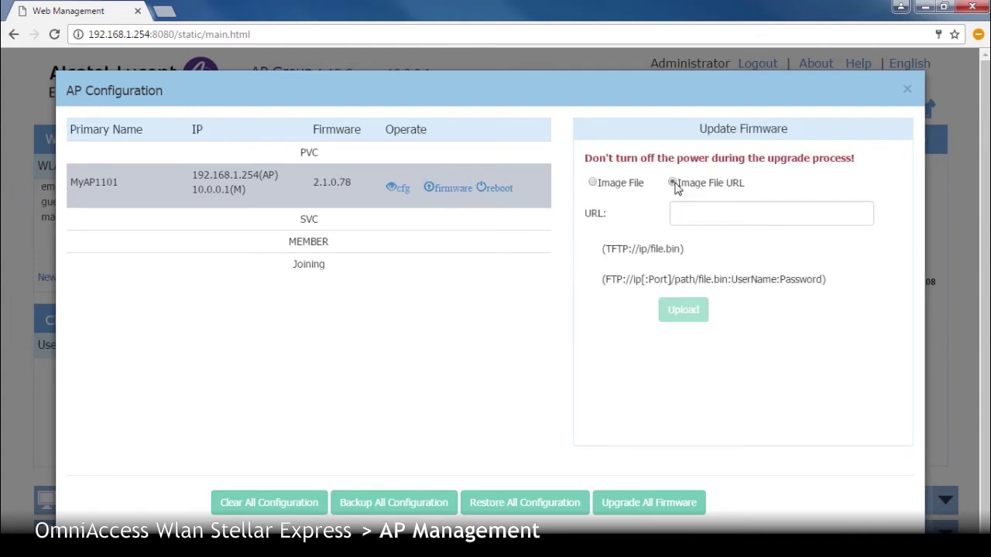
click(593, 183)
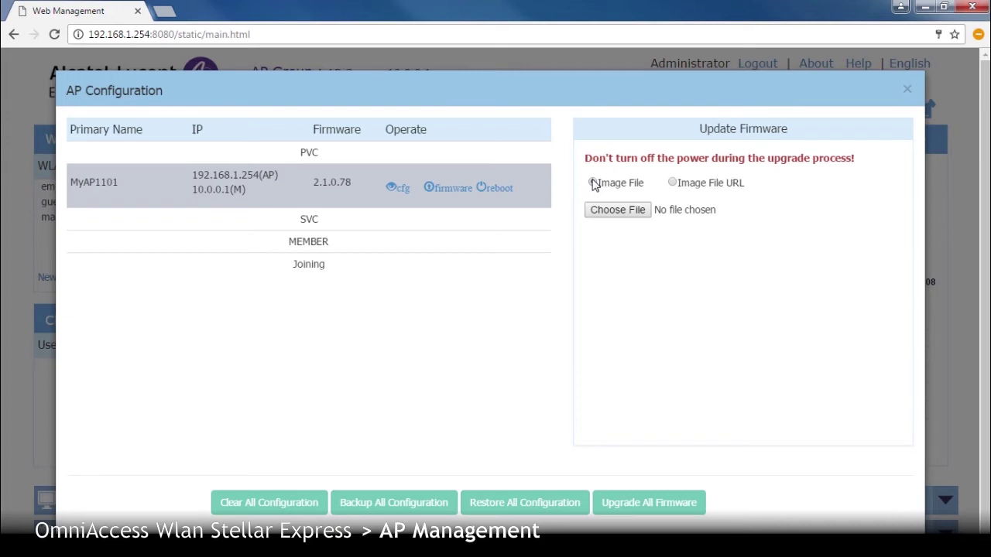
click(493, 190)
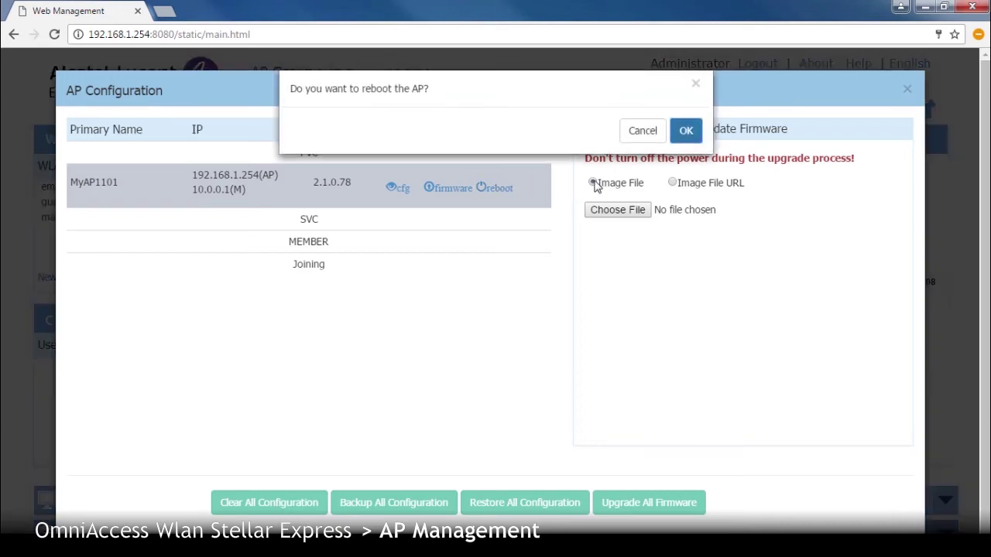
click(686, 131)
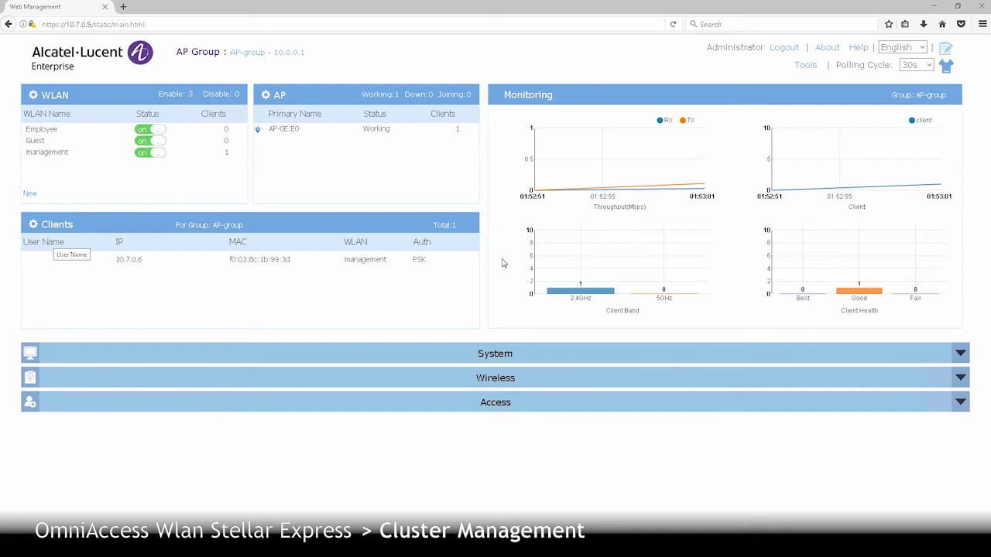
- In System General settings, rename the group from AP-group to MyCluster
click(216, 359)
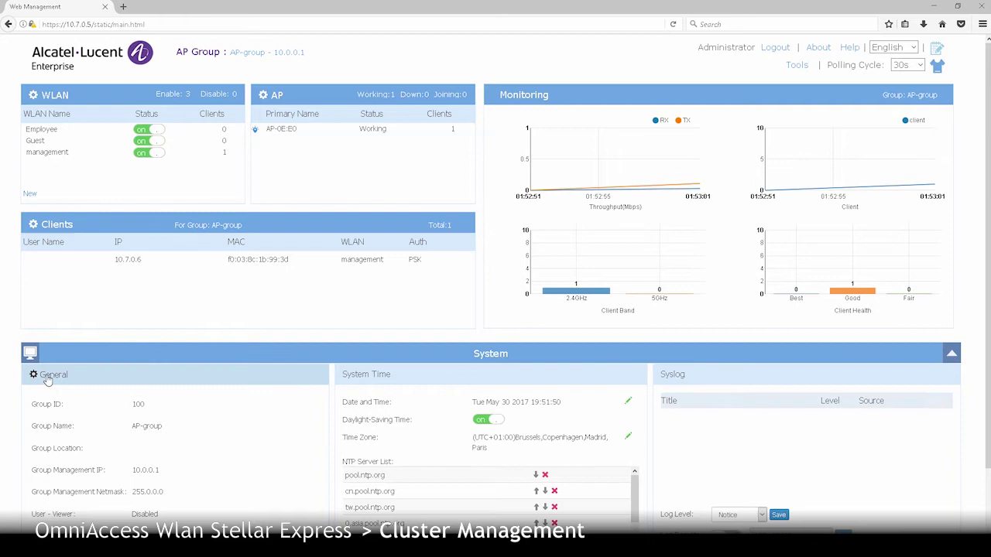
click(47, 377)
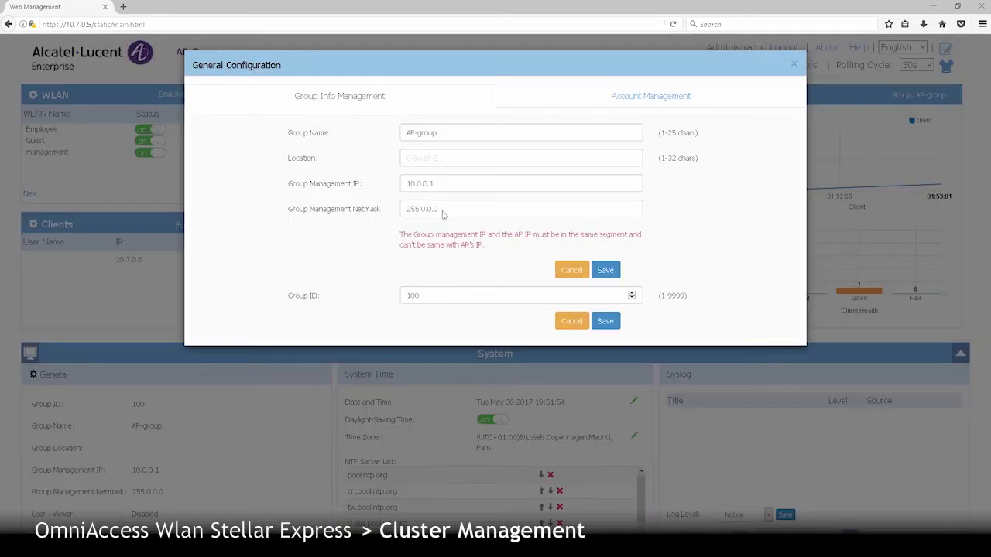
drag(444, 133, 334, 134)
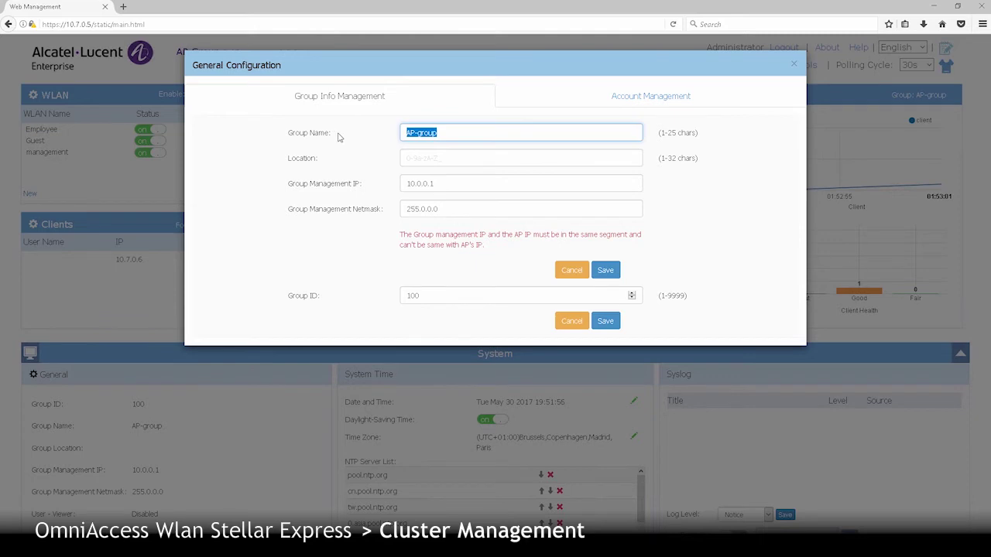
text(MyCluster)
- Set location BuildingA, management IP 10.7.0.254 and netmask 255.255.255.0, then save
click(408, 159)
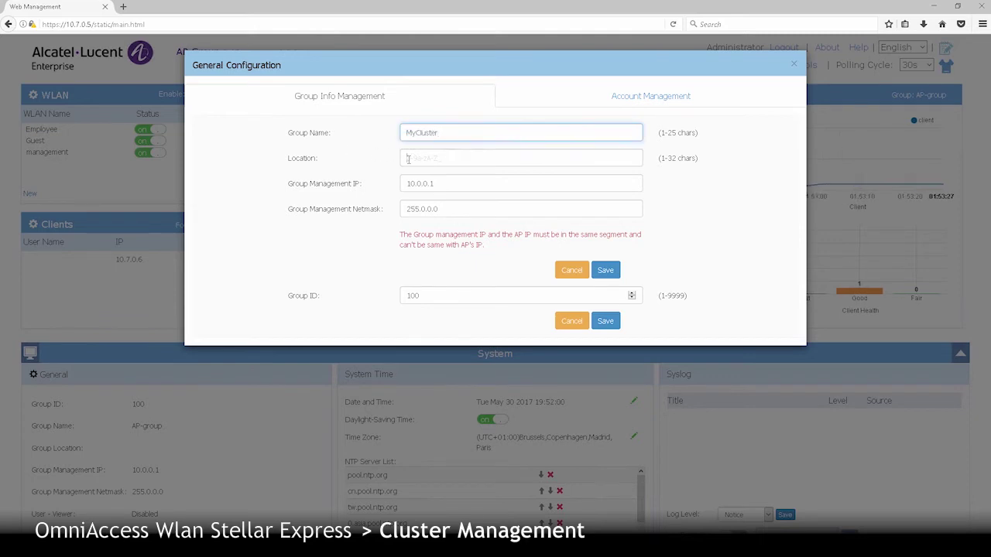
text(BuildingA)
click(414, 172)
key(Tab)
text(10.)
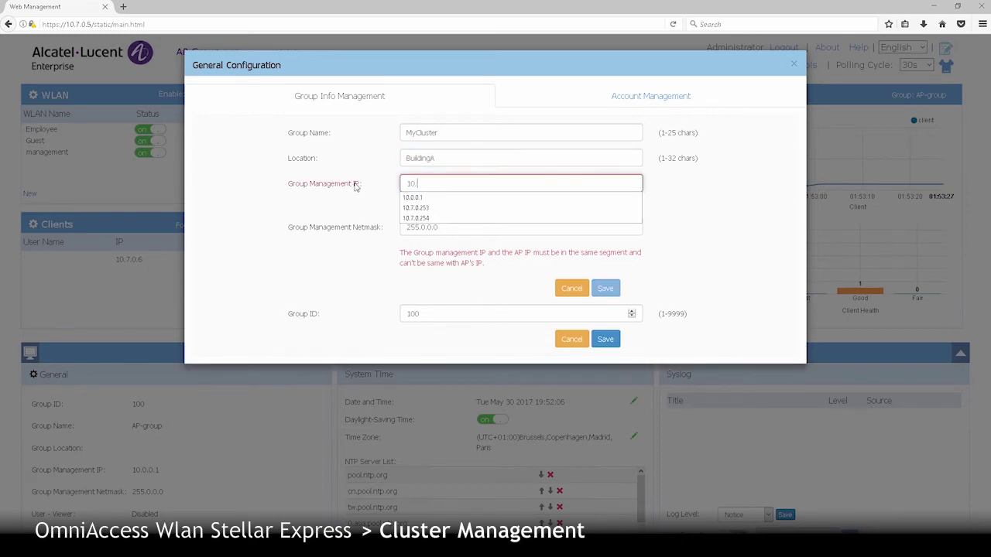
text(7.0.254)
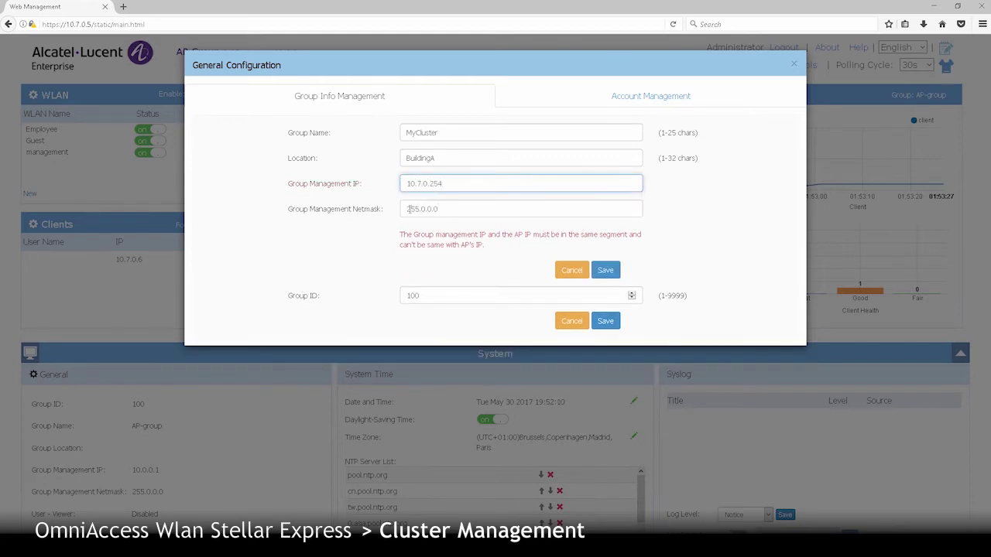
key(Tab)
text(25)
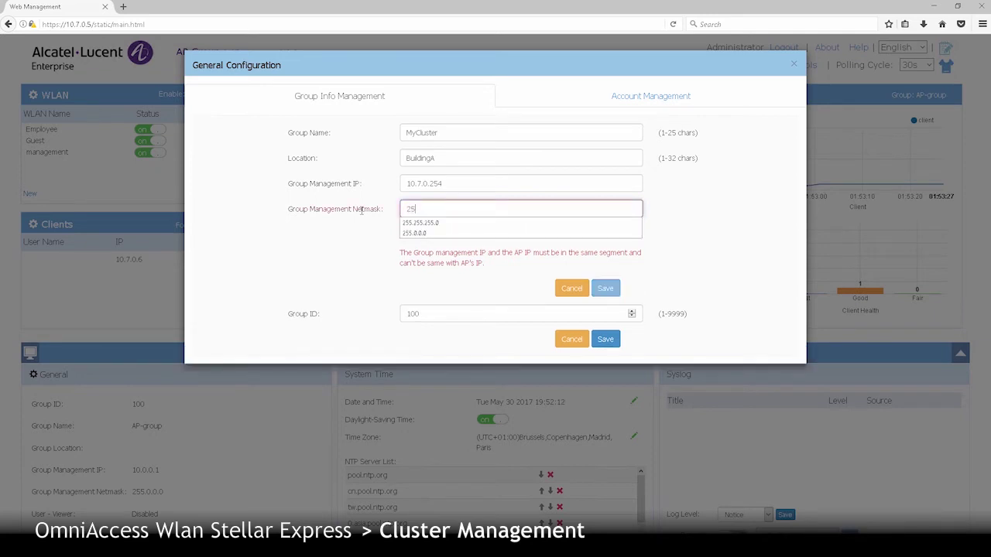
text(5.255.255.0)
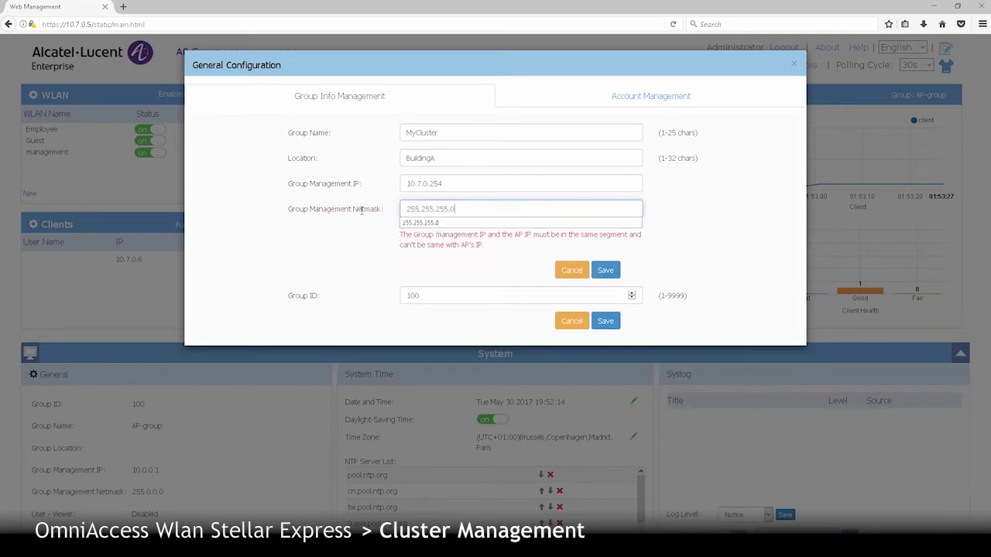
click(450, 271)
click(605, 271)
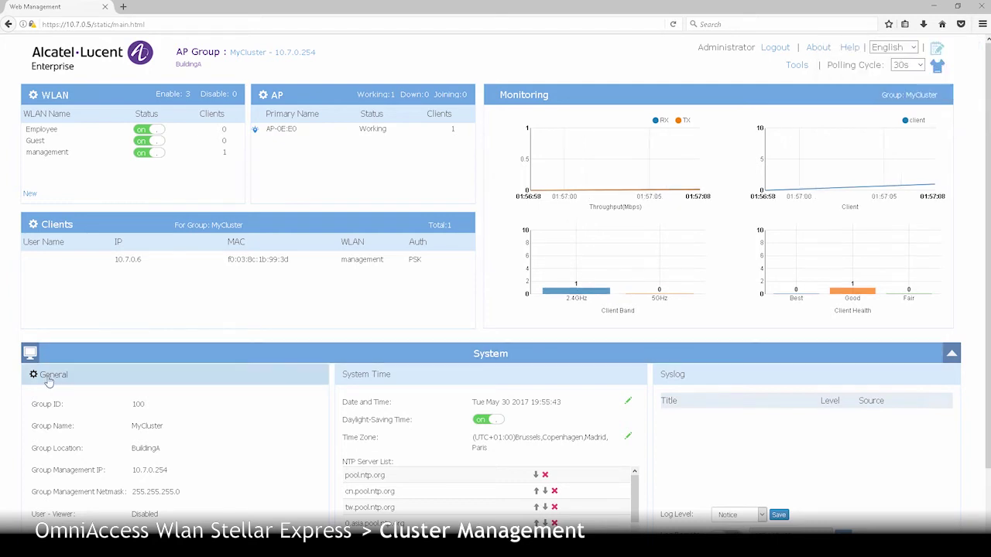
- Change the Group ID from 100 to 10, save, and confirm the AP-loss warning
click(48, 379)
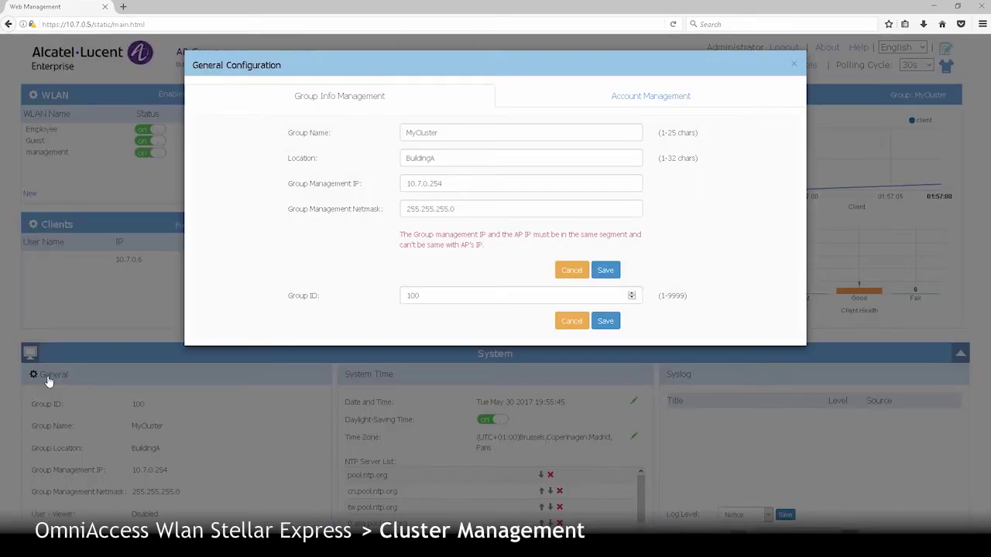
double_click(403, 296)
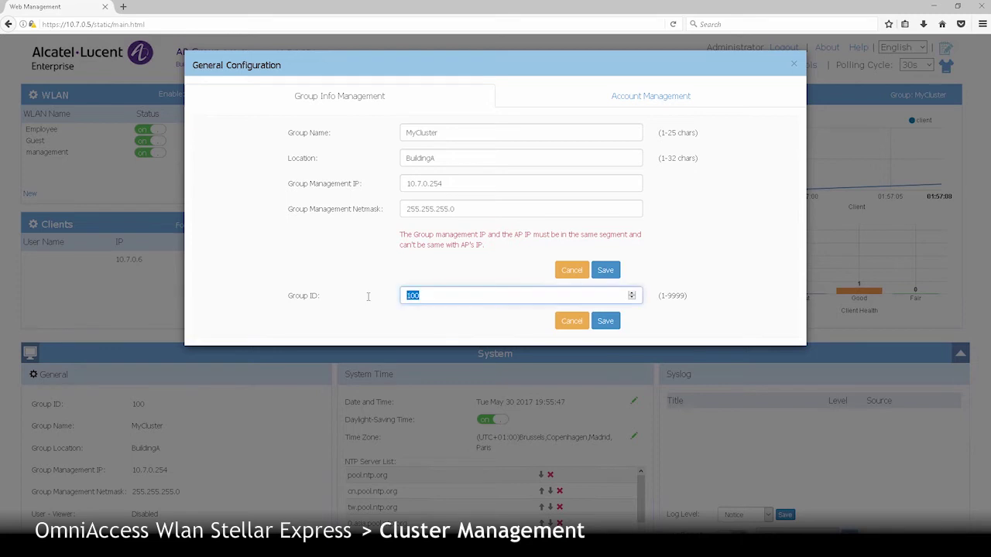
text(10)
click(607, 322)
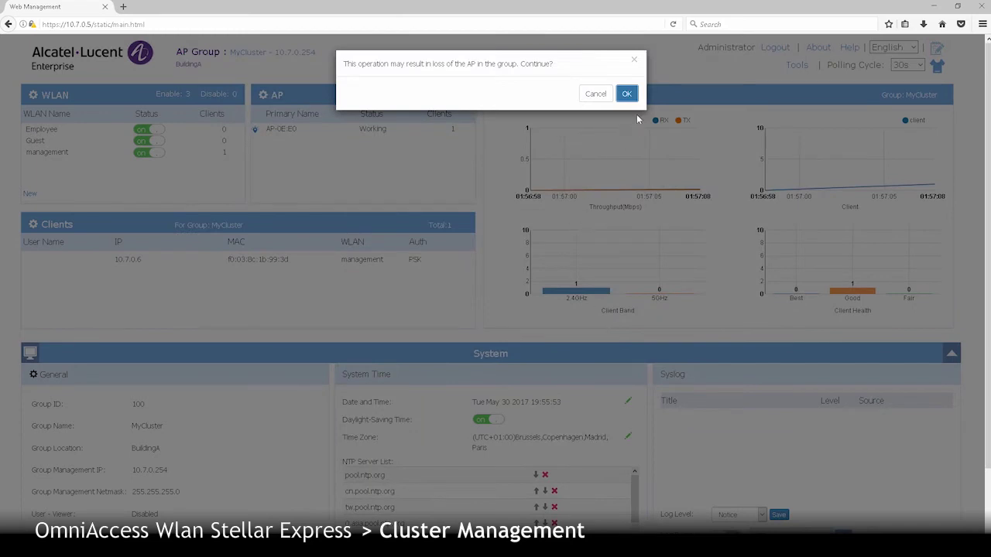
click(627, 95)
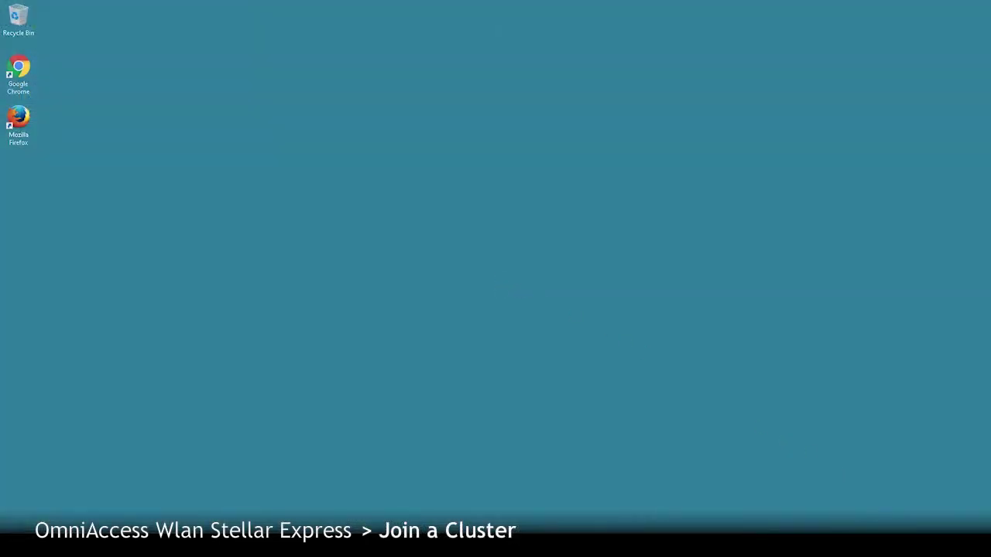
- Show the Windows Wi-Fi list and select the mywifi-21:80 network
click(902, 546)
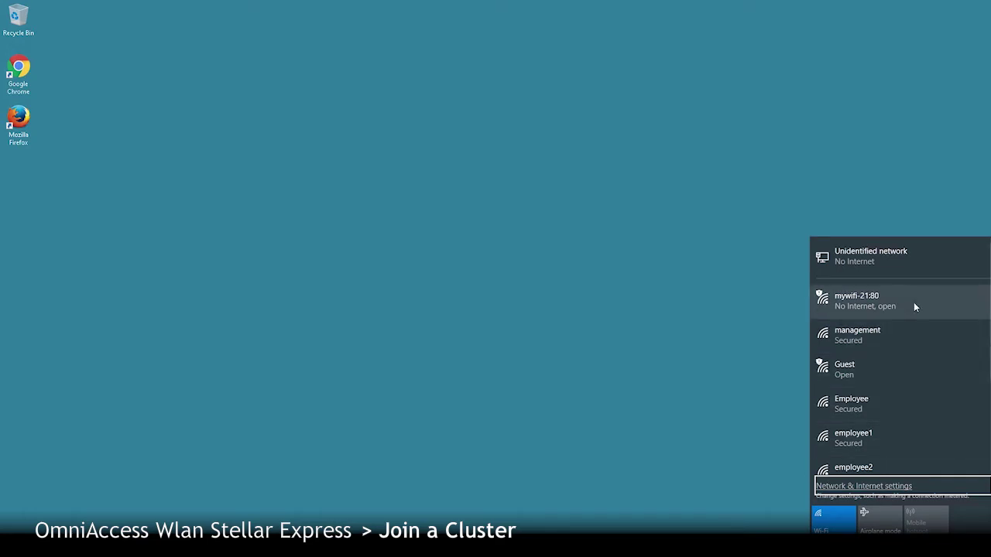
click(914, 306)
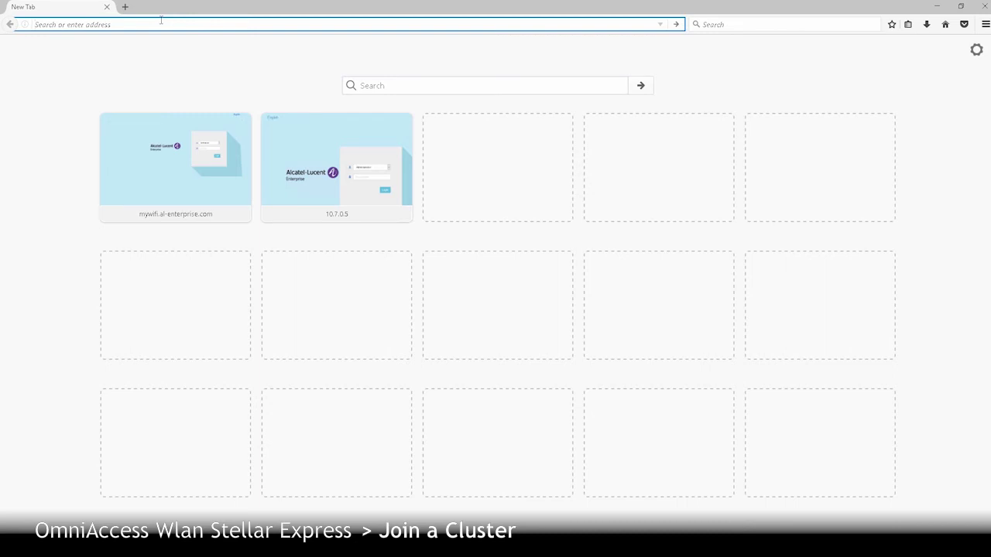
- Load mywifi.al-enterprise.com:8080 and log in as Administrator with the admin password
text(http://mywifi.al-enterprise.com:8080)
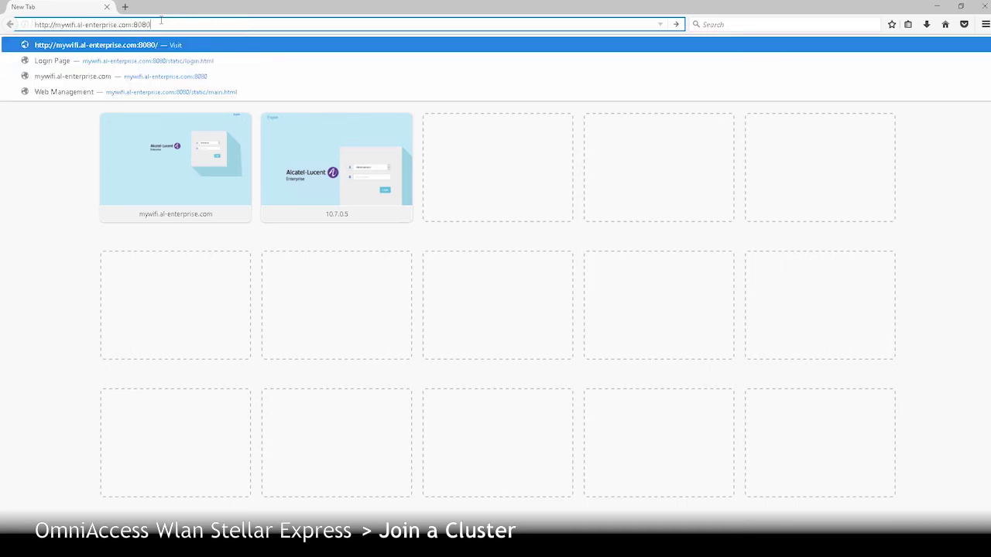
key(Escape)
key(Return)
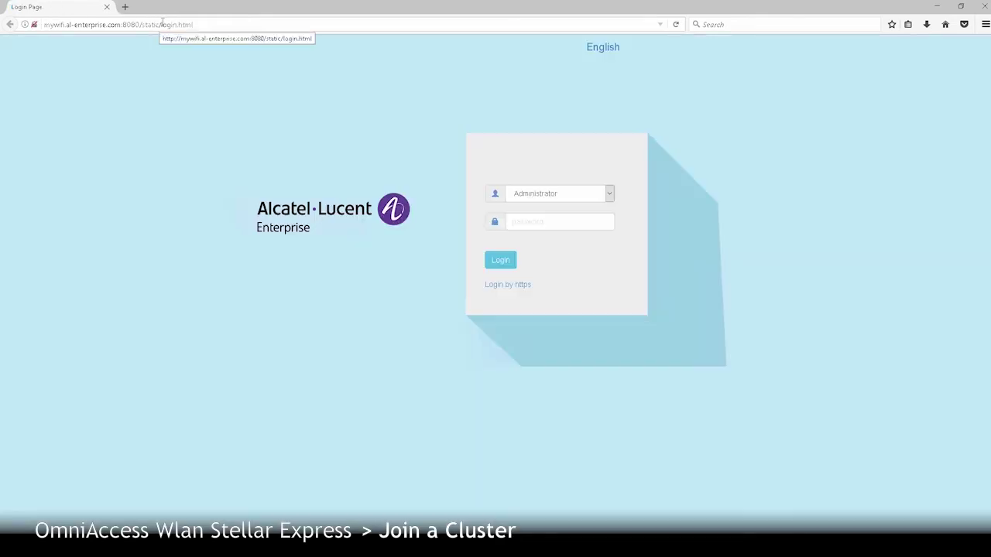
click(556, 222)
text(admin)
click(502, 262)
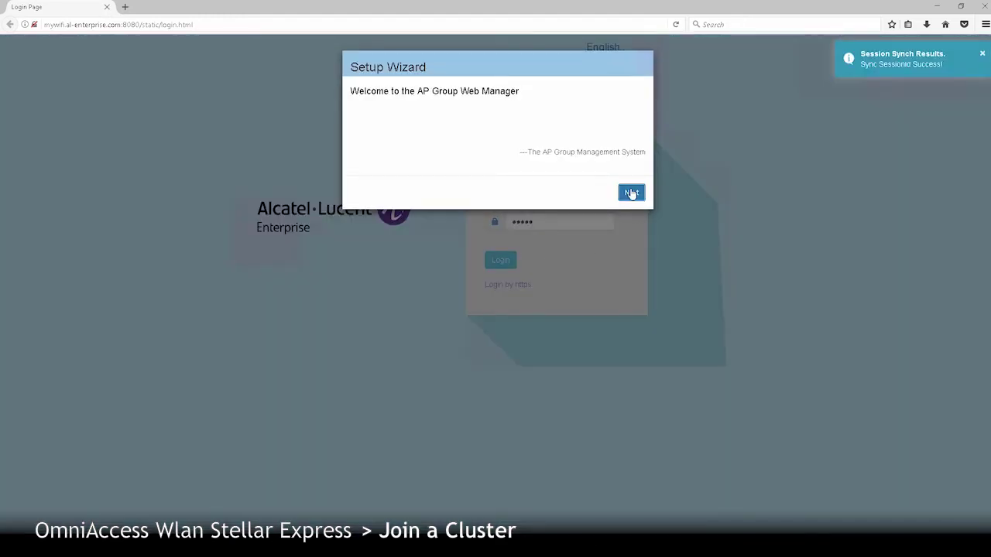
- Start the setup wizard and set and confirm a new administrator password
click(631, 193)
click(557, 142)
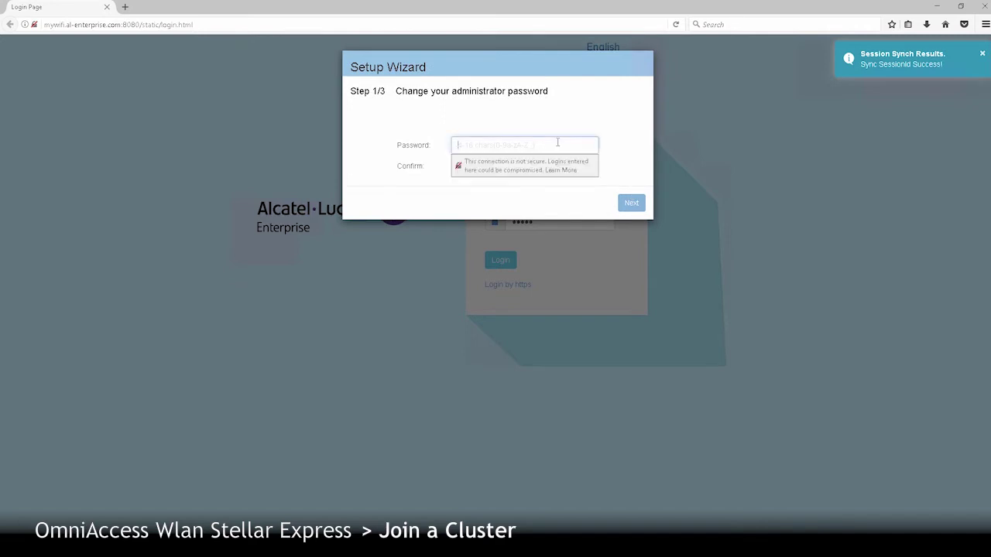
text(123456)
key(Tab)
text(123456)
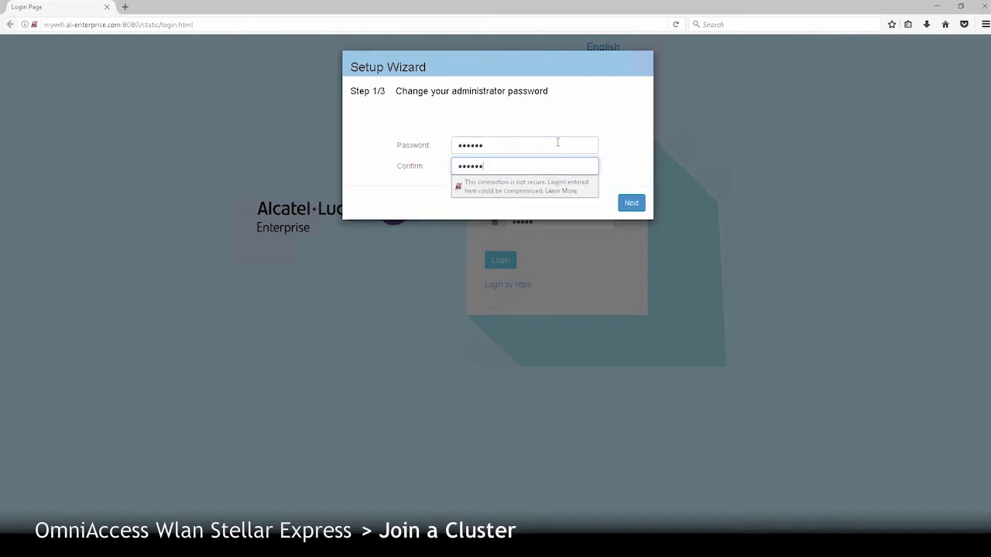
- Choose France as the country and the Brussels, Copenhagen, Madrid, Paris time zone
click(631, 203)
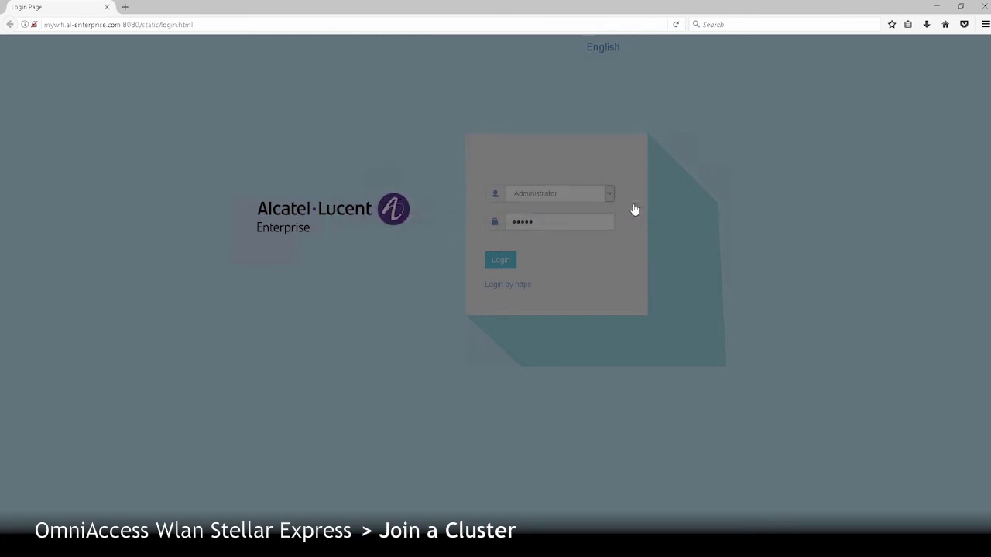
click(614, 143)
scroll(615, 201, down, 2)
scroll(620, 207, down, 3)
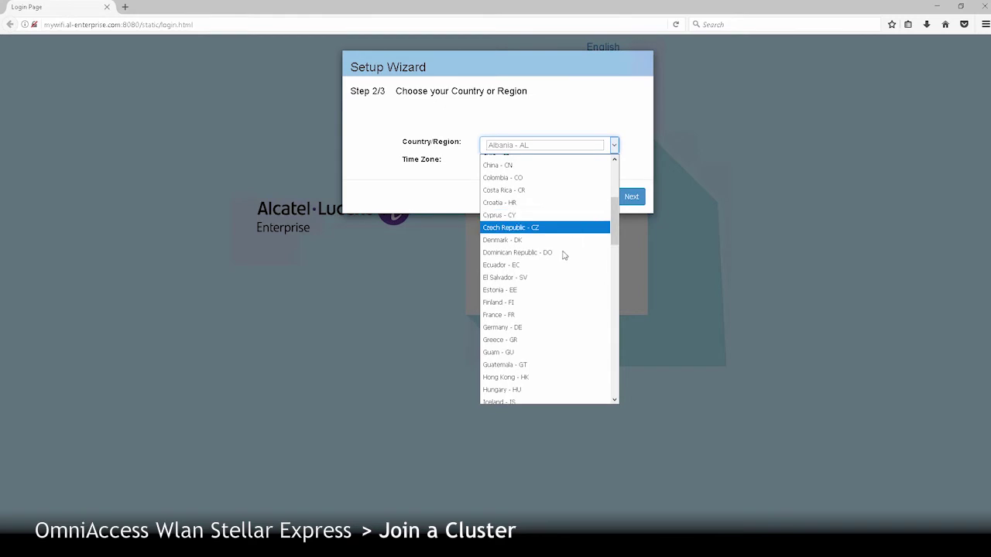
text(fr)
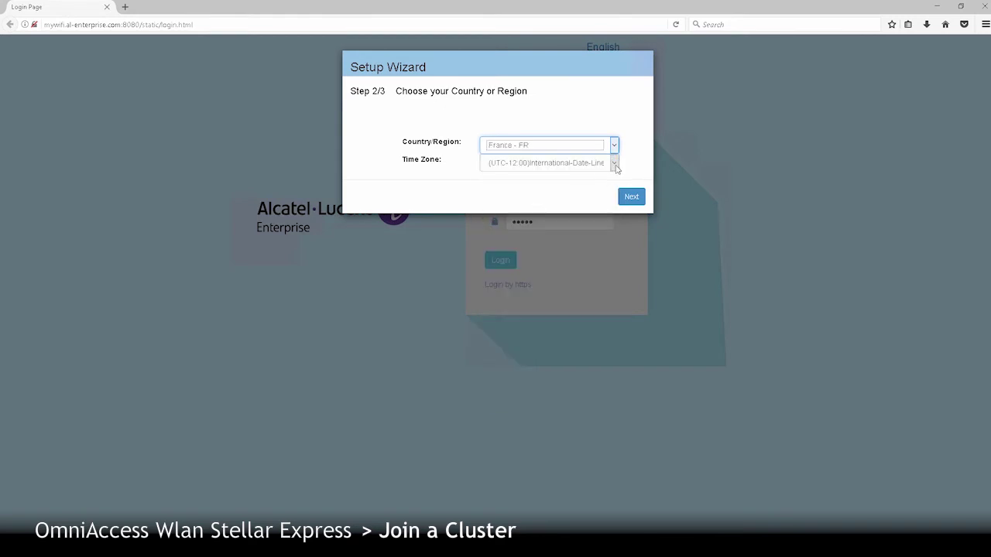
click(613, 163)
scroll(669, 242, down, 3)
scroll(670, 255, down, 8)
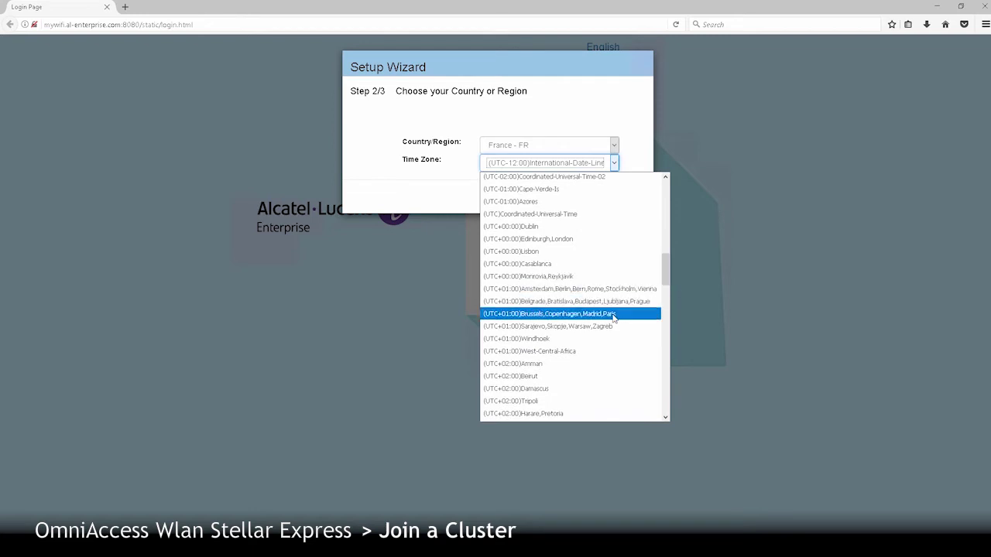
click(614, 315)
- Create the AP2-Management WLAN with a confirmed password and save it
click(631, 199)
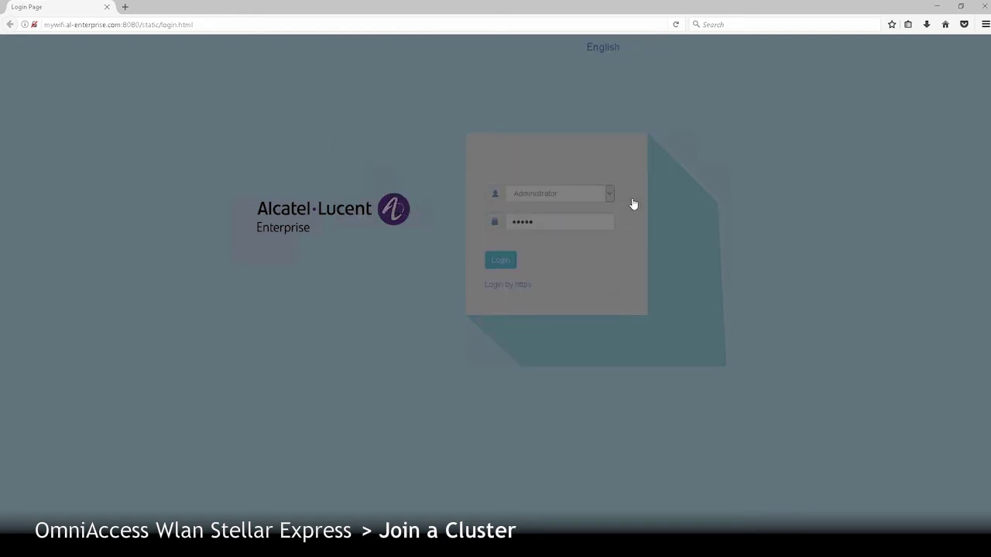
click(523, 147)
text(AP2-Management)
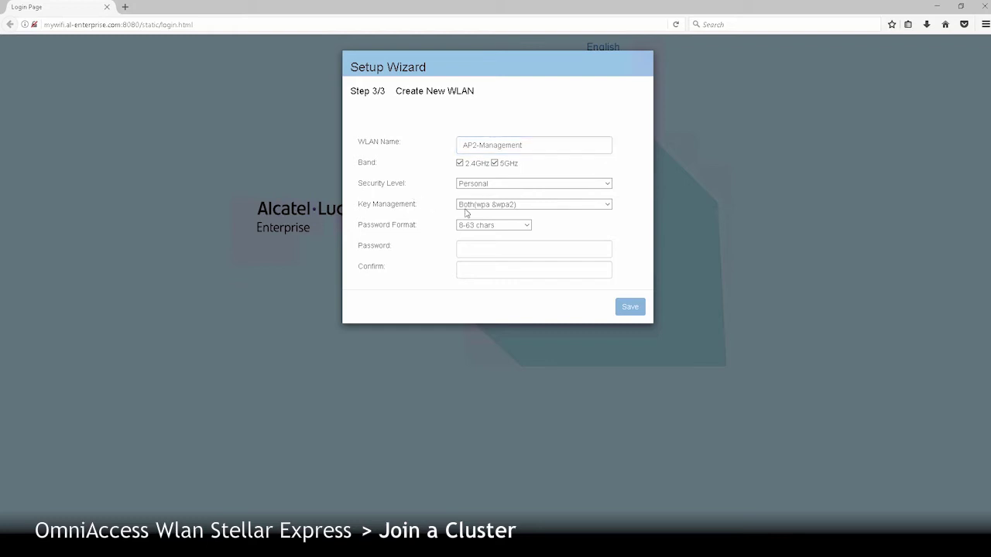
click(479, 248)
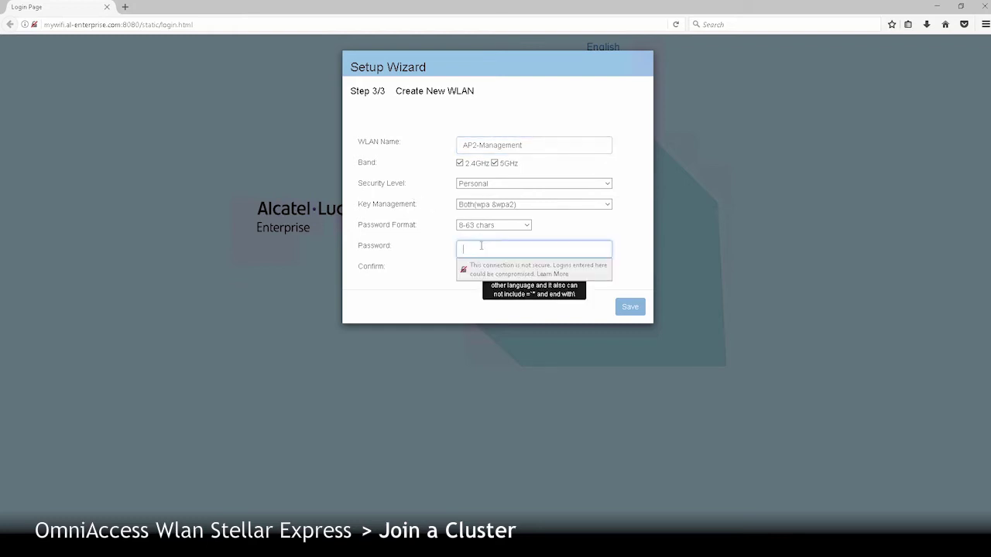
text(••••••••)
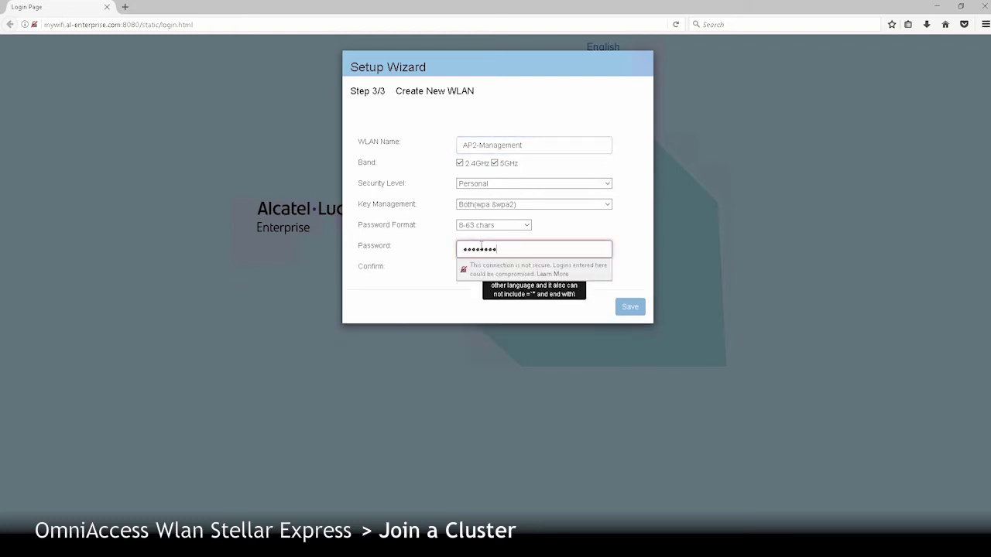
key(Tab)
text(••••)
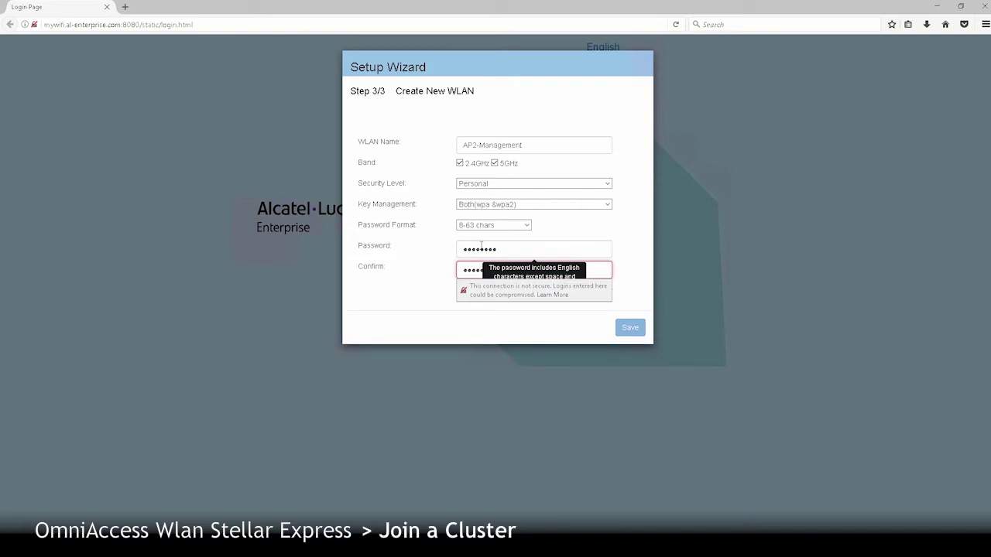
text(••)
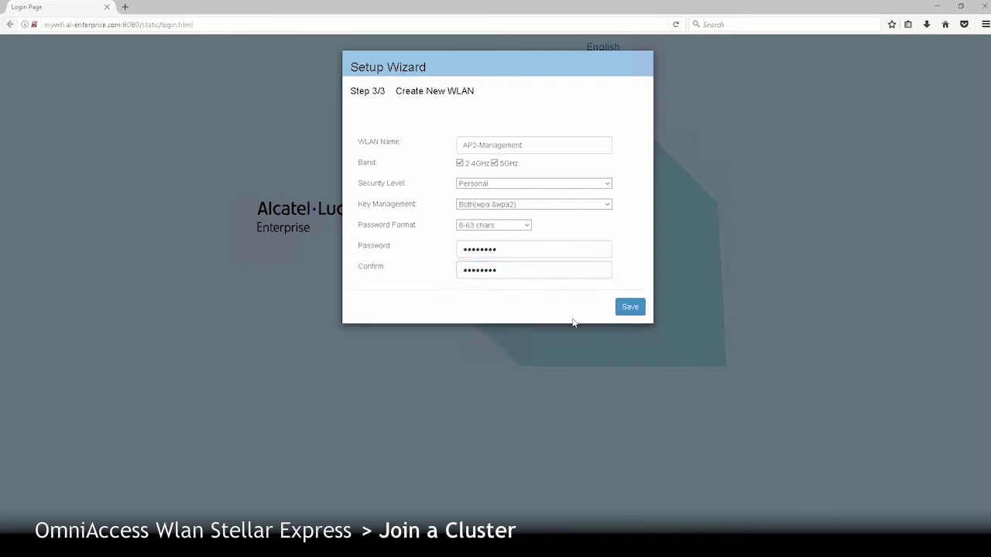
click(628, 307)
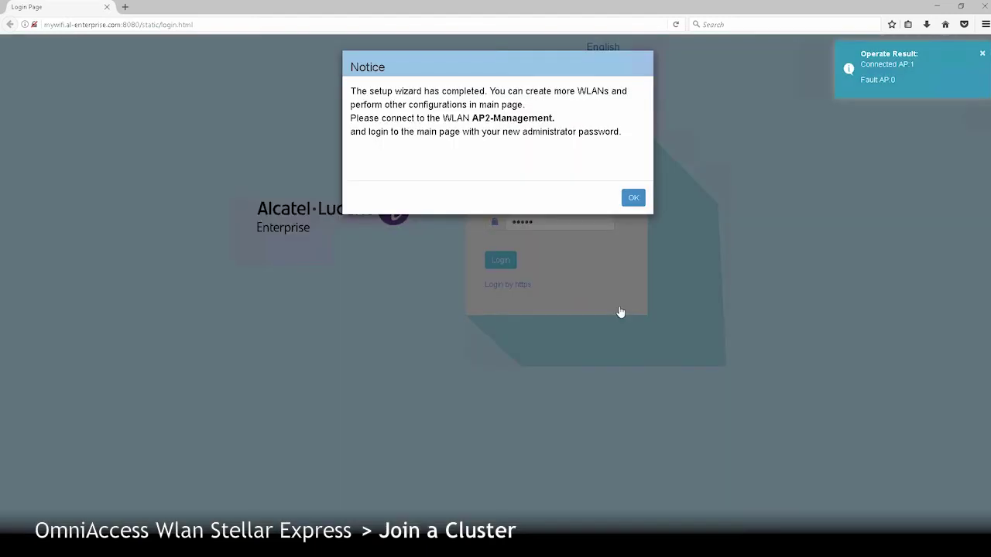
- Acknowledge the setup notice and connect the PC to AP2-Management with its security key
click(633, 199)
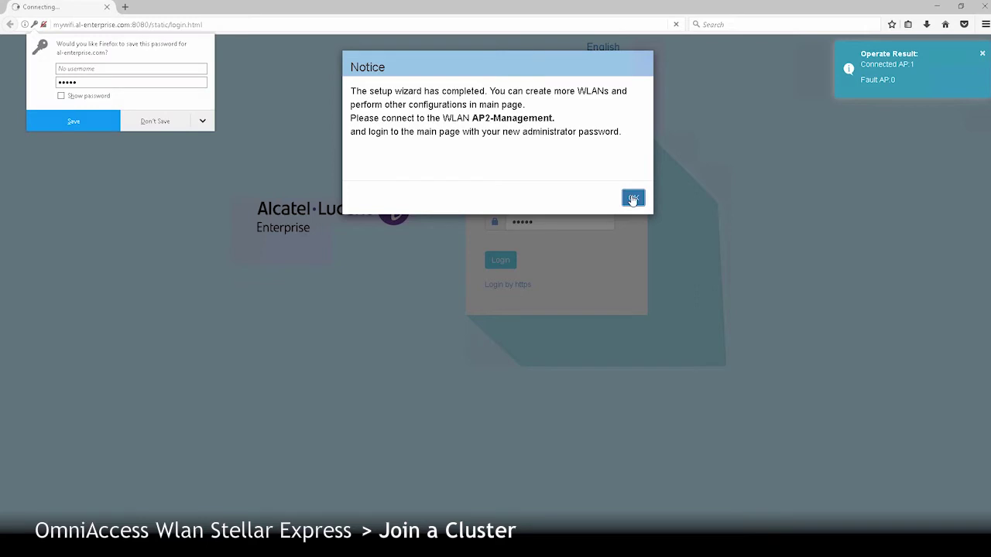
click(155, 121)
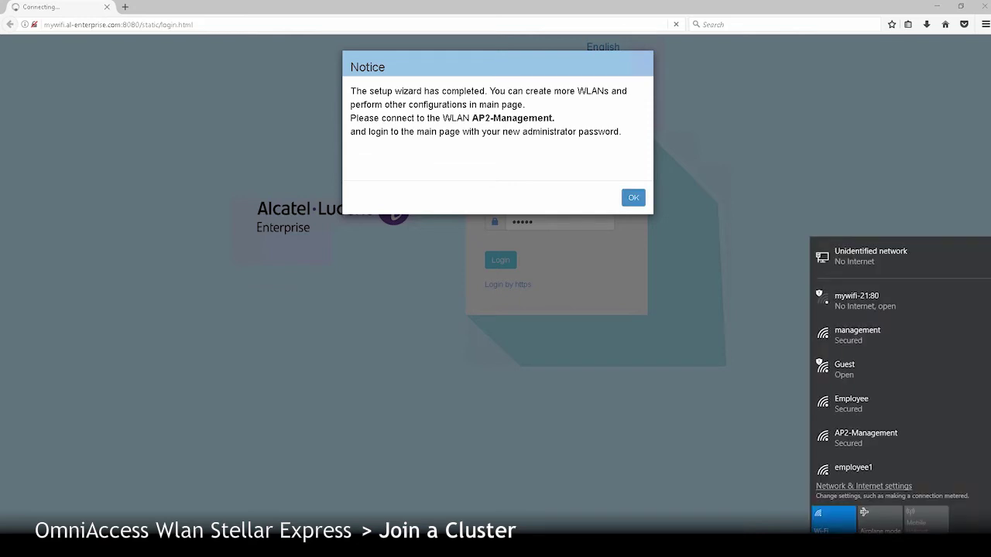
click(884, 439)
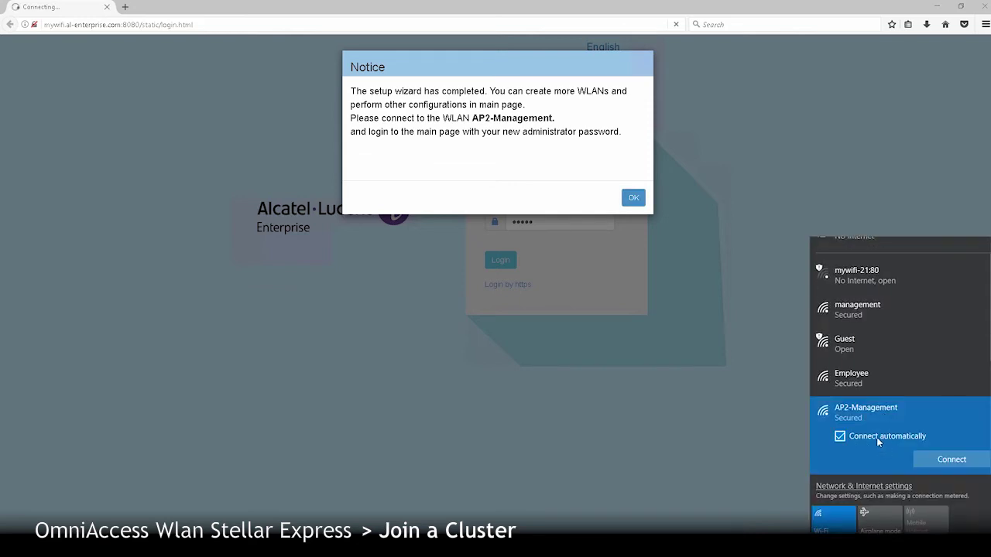
click(955, 460)
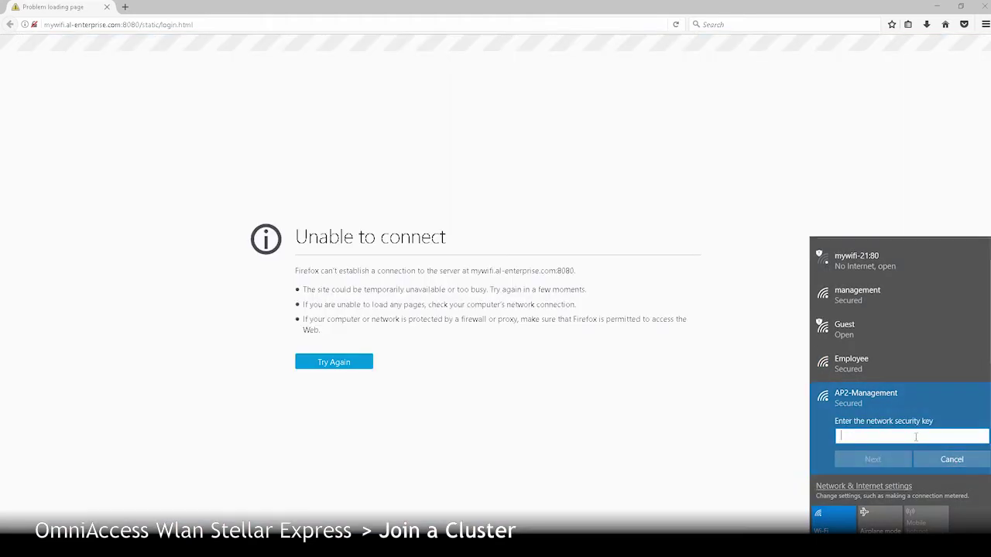
text(********)
click(889, 458)
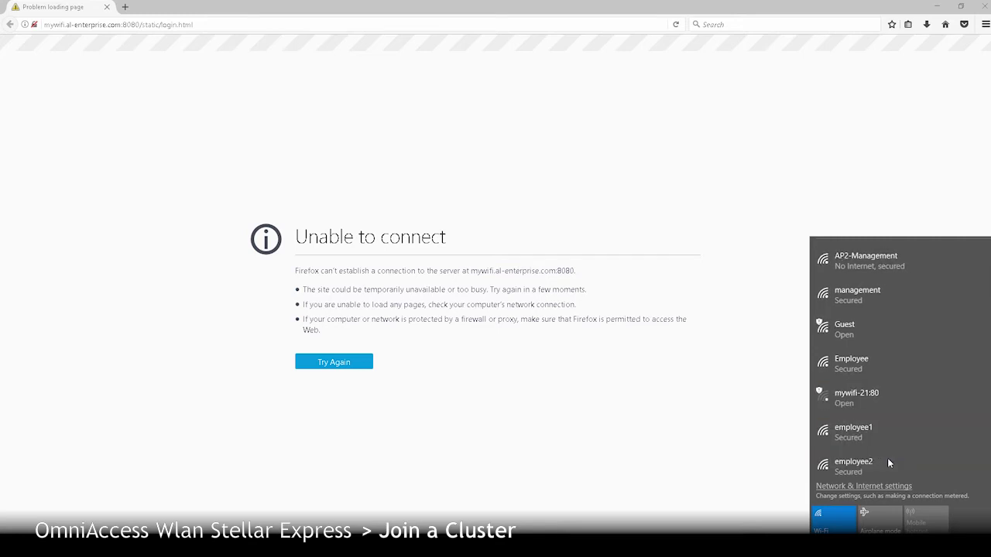
- Reload the web manager login page and sign in with the new administrator password
click(209, 24)
key(Return)
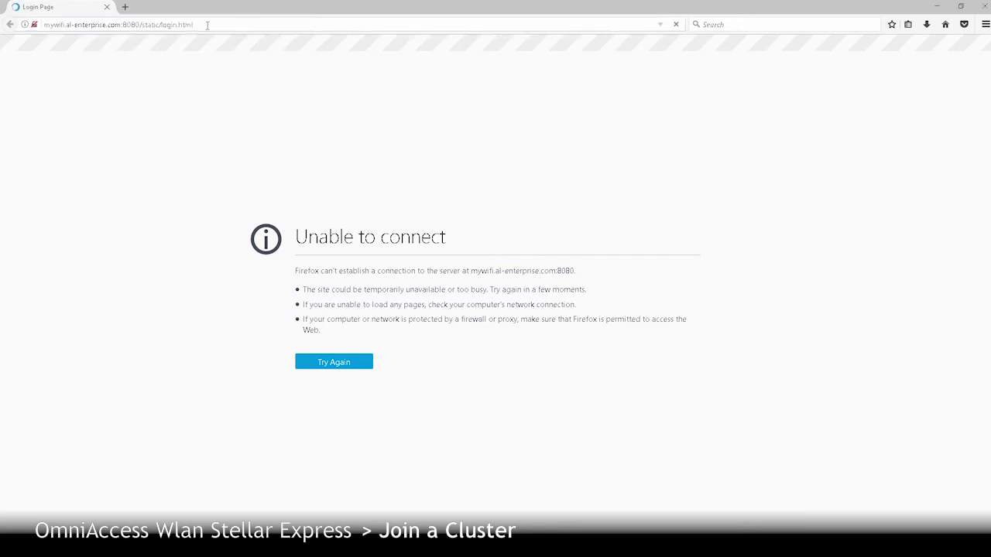
click(573, 221)
text(admin1)
click(492, 264)
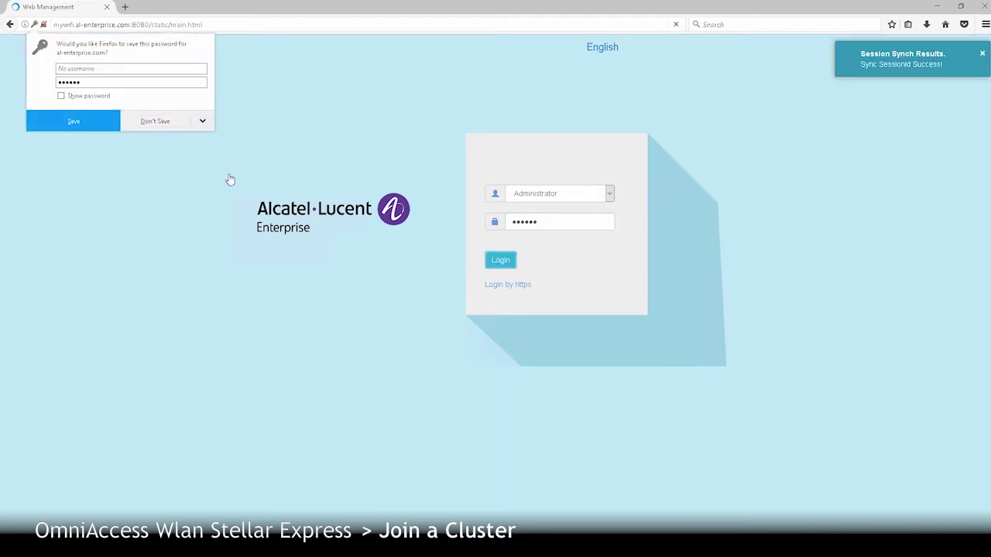
- Decline Firefox's password saving, expand System, and open the General group configuration
click(162, 128)
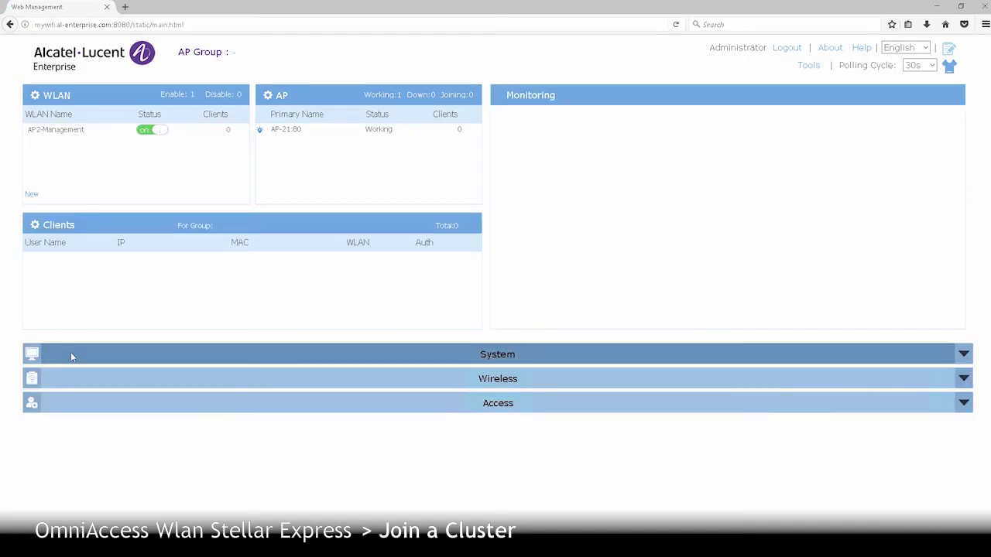
click(71, 354)
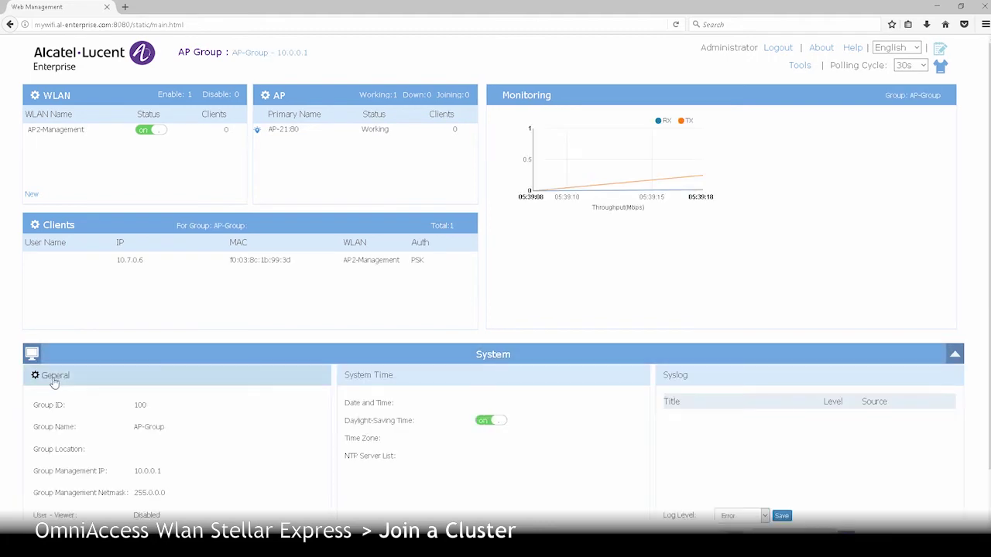
click(54, 378)
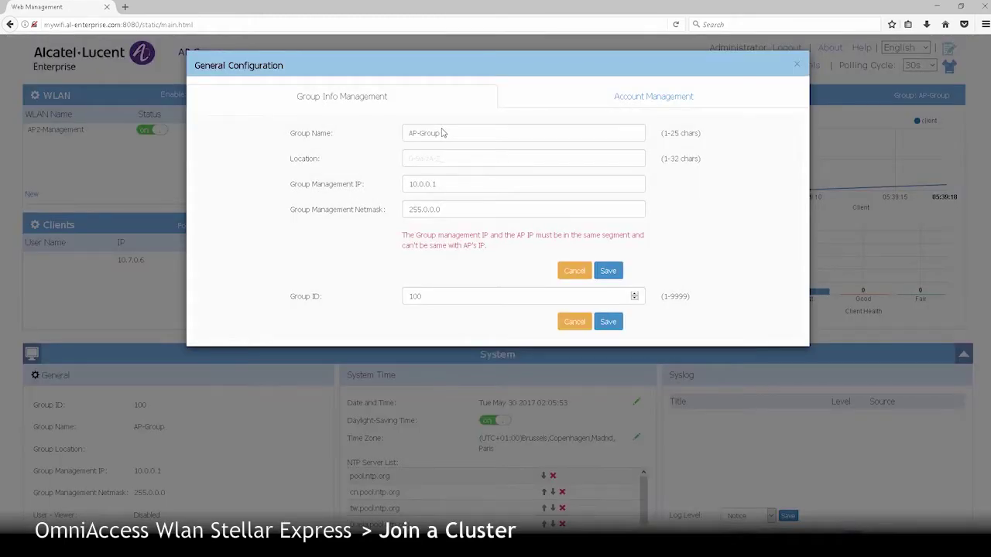
- Rename the group from AP-Group to 'MyCluste' and set location BuildingA
drag(442, 133, 384, 130)
text(MyCluster)
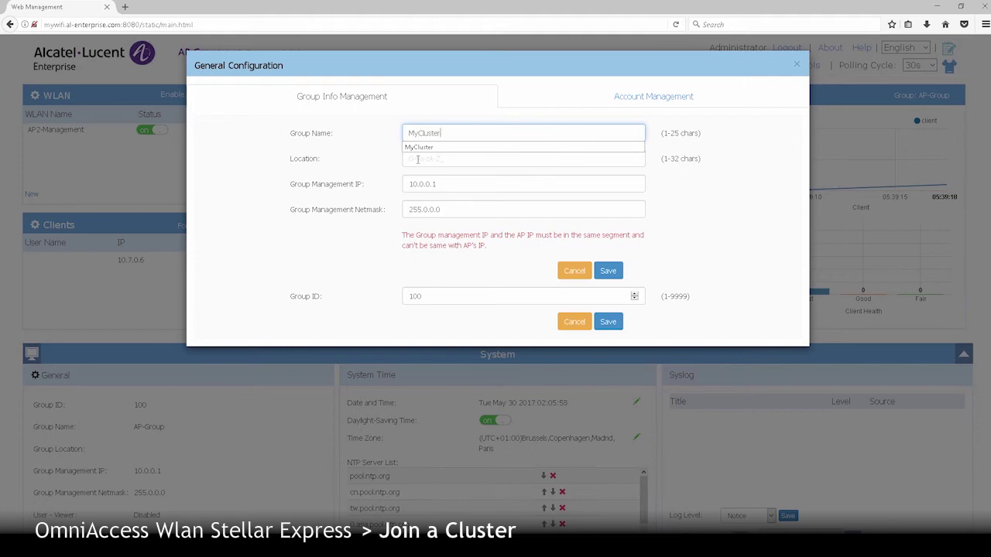
click(417, 158)
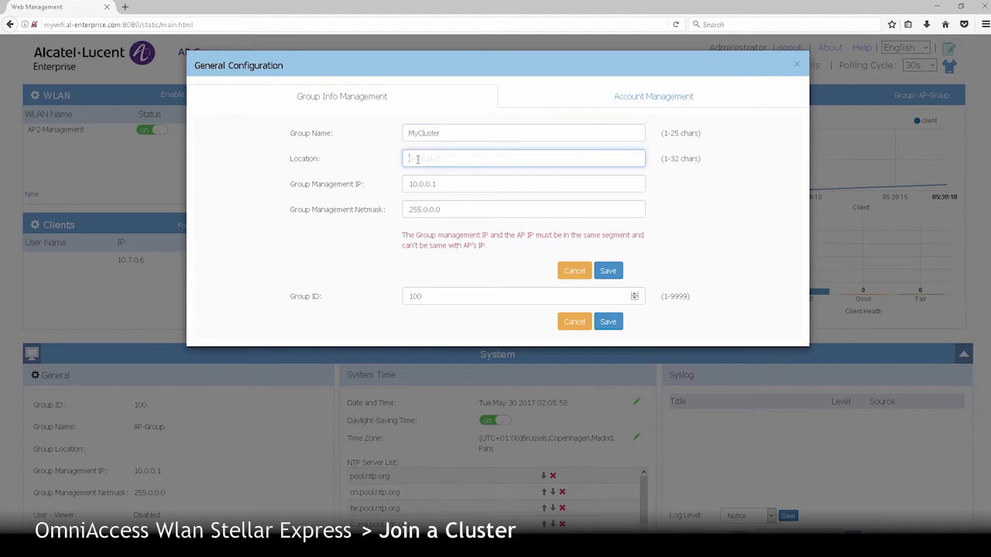
text(Bu)
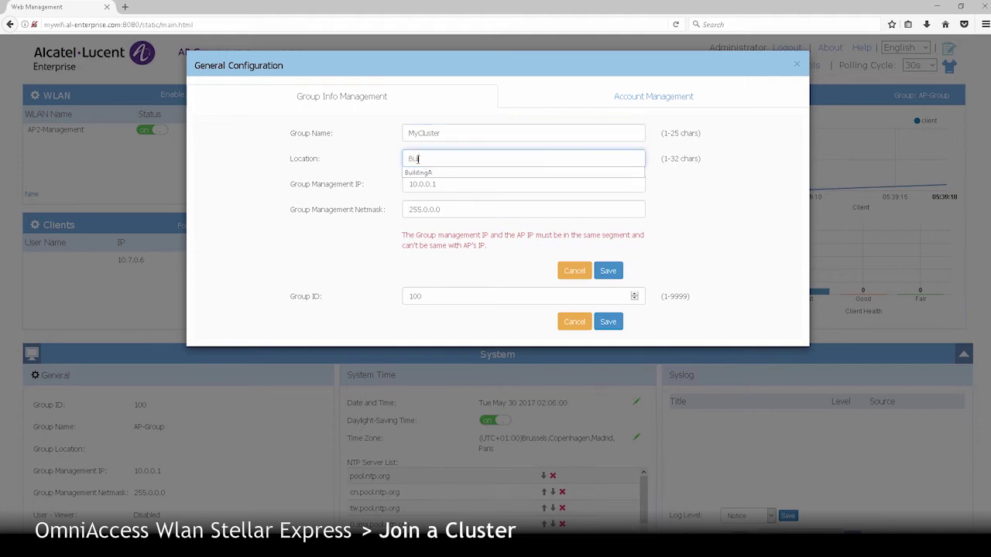
text(ildingA)
key(Down)
- Set management IP 10.7.0.254 and netmask 255.255.255.0, save, and reopen General settings
key(Tab)
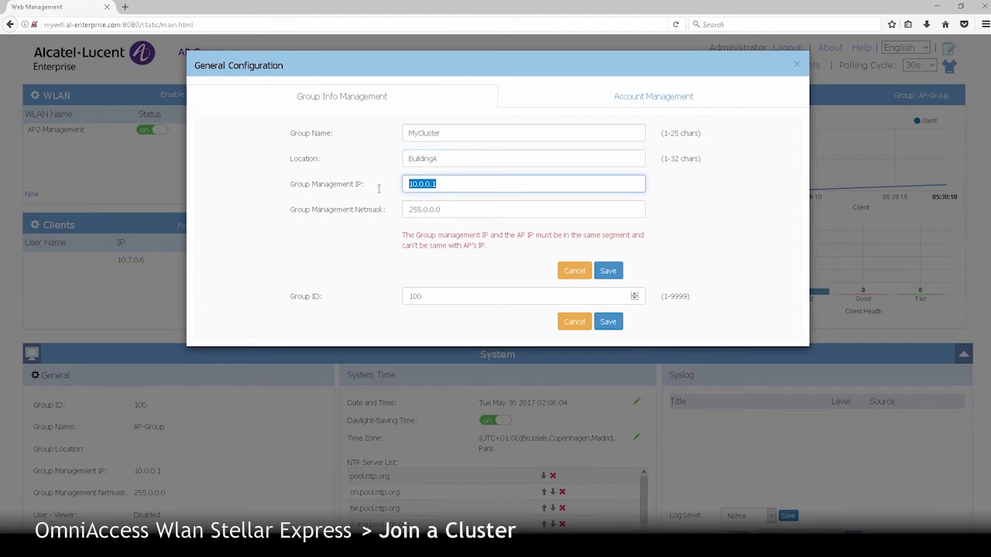
text(10.7.0.)
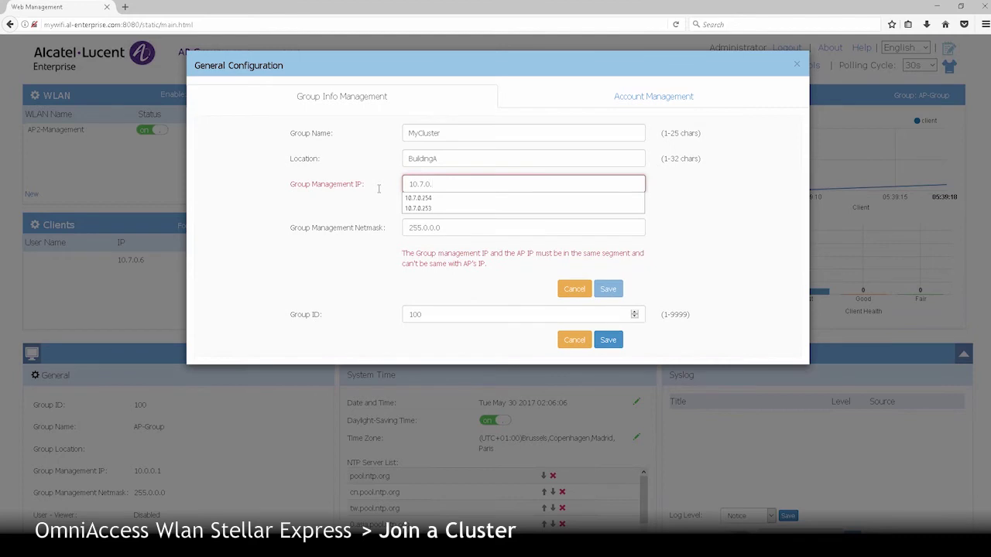
text(254)
key(Down)
key(Tab)
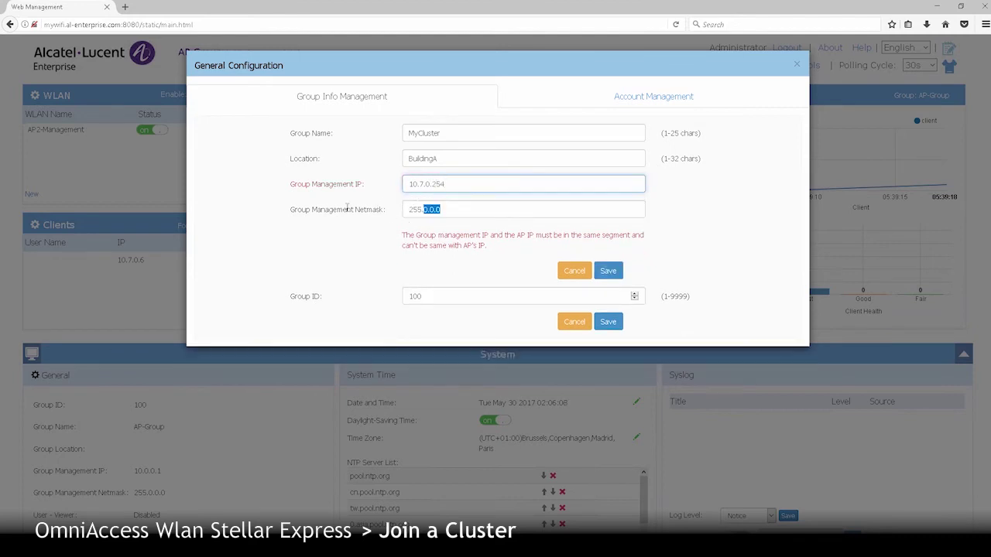
text(255.2)
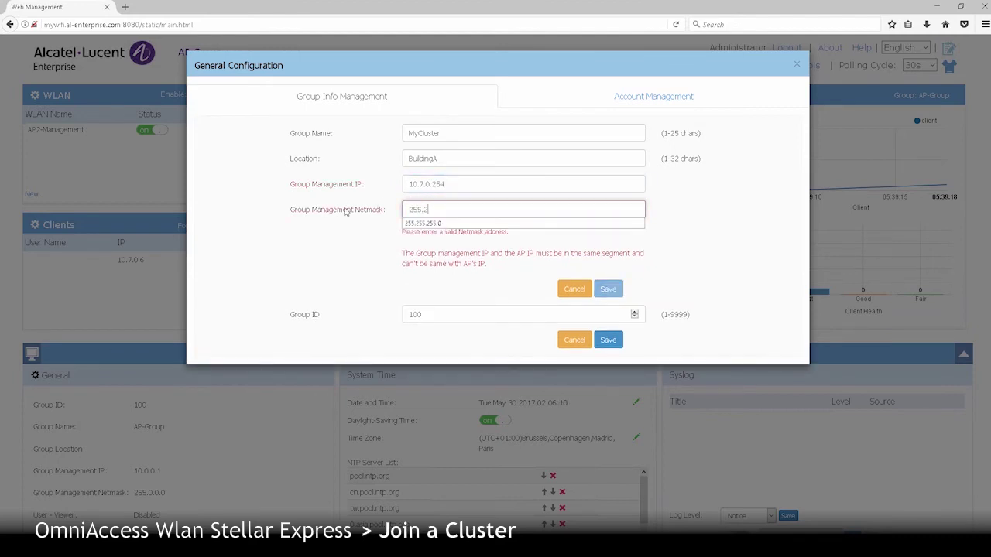
text(55.255.0)
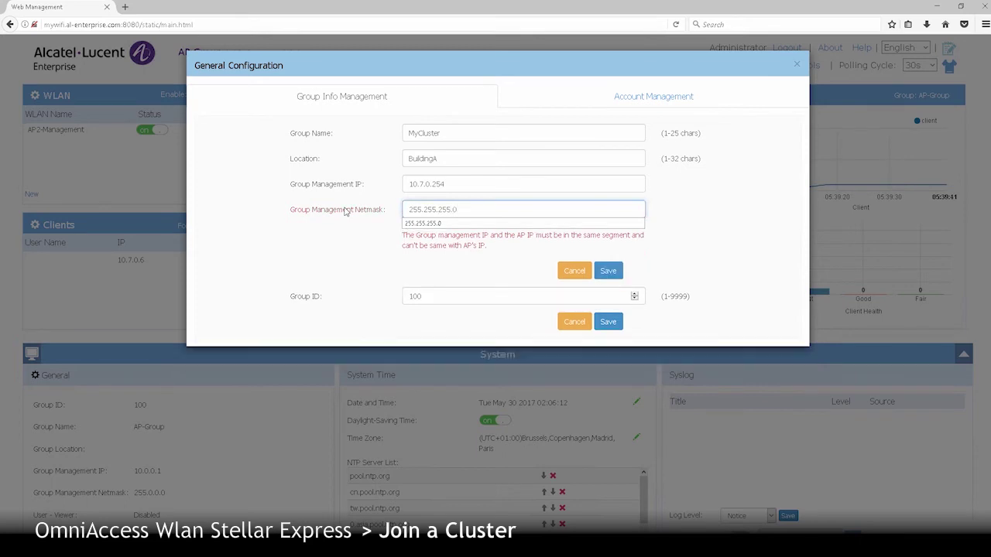
click(609, 271)
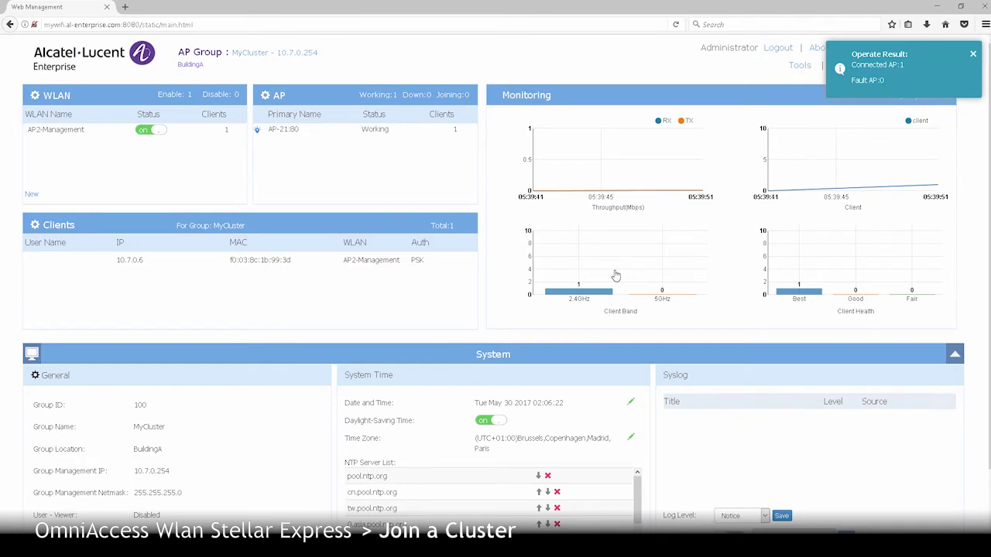
click(59, 378)
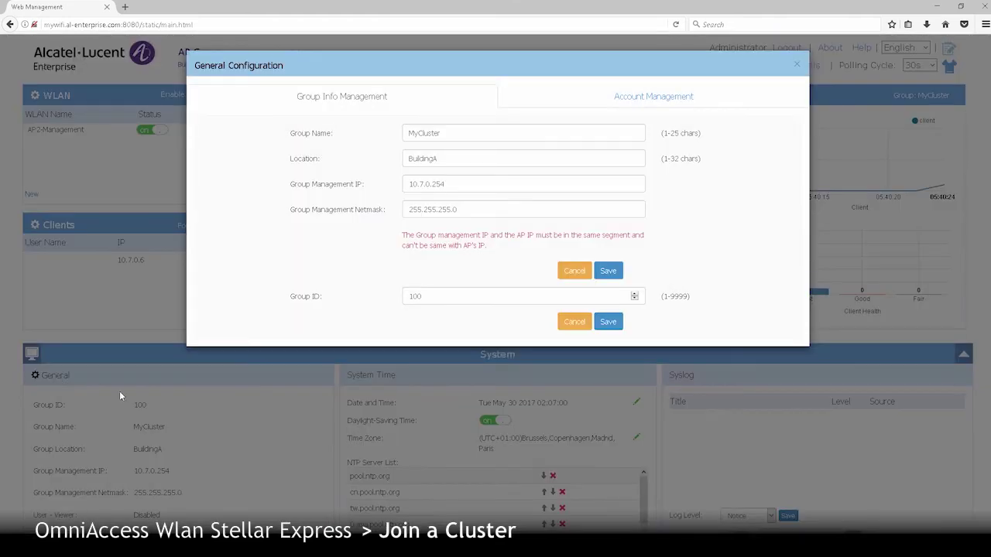
- Change the Group ID from 100 to 10, accept possible AP loss, and view AP configuration
drag(433, 297, 364, 301)
text(1)
click(608, 322)
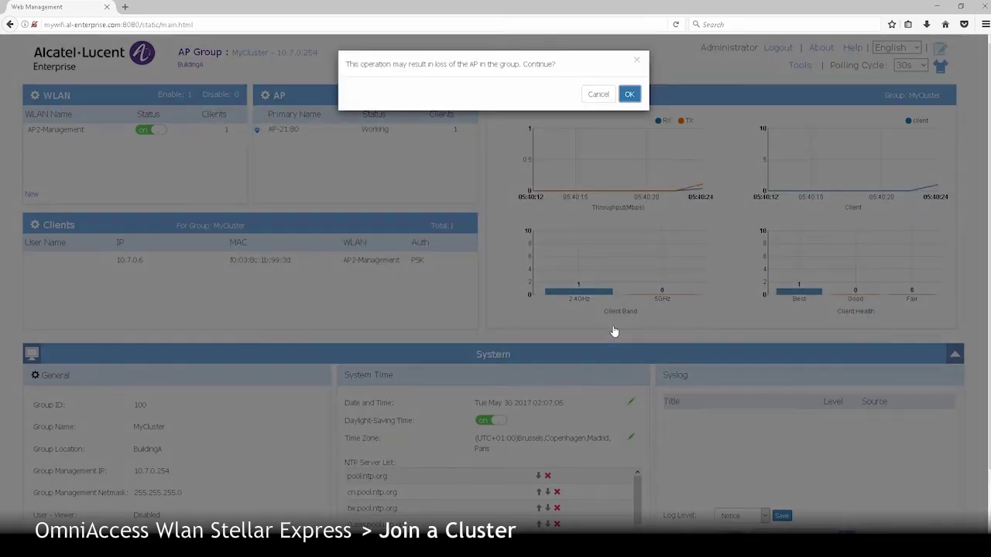
click(631, 94)
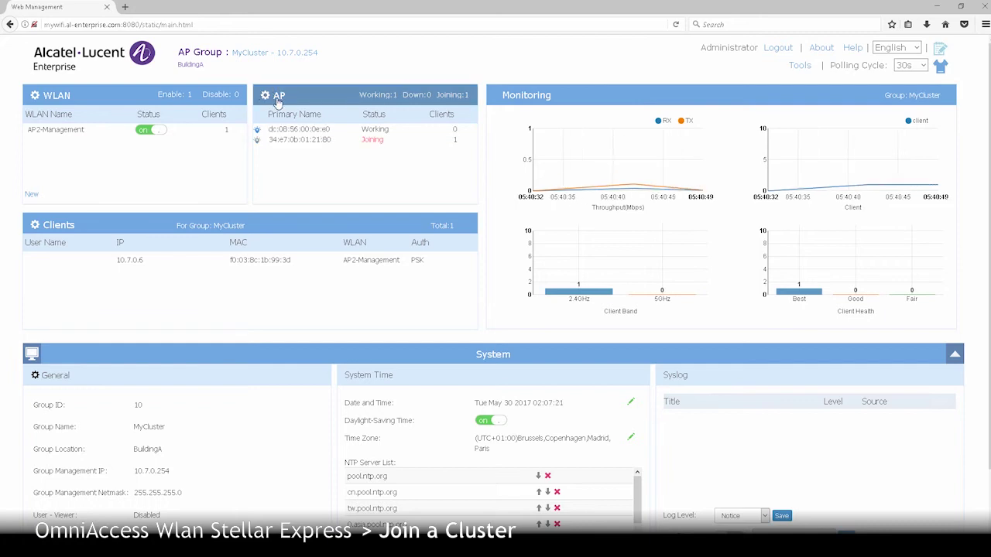
click(277, 95)
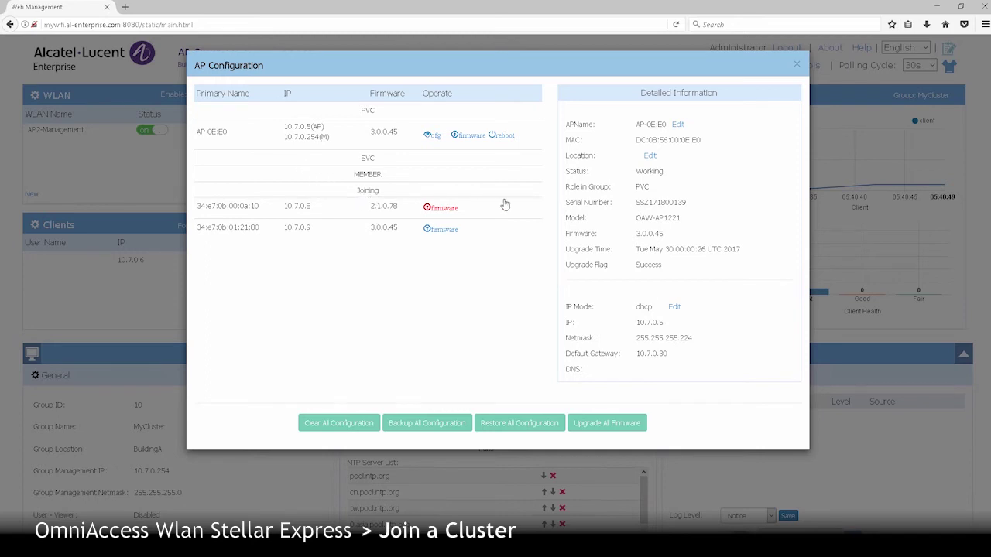
- Close the AP Configuration dialog after reviewing the PVC and the two joining APs
click(797, 66)
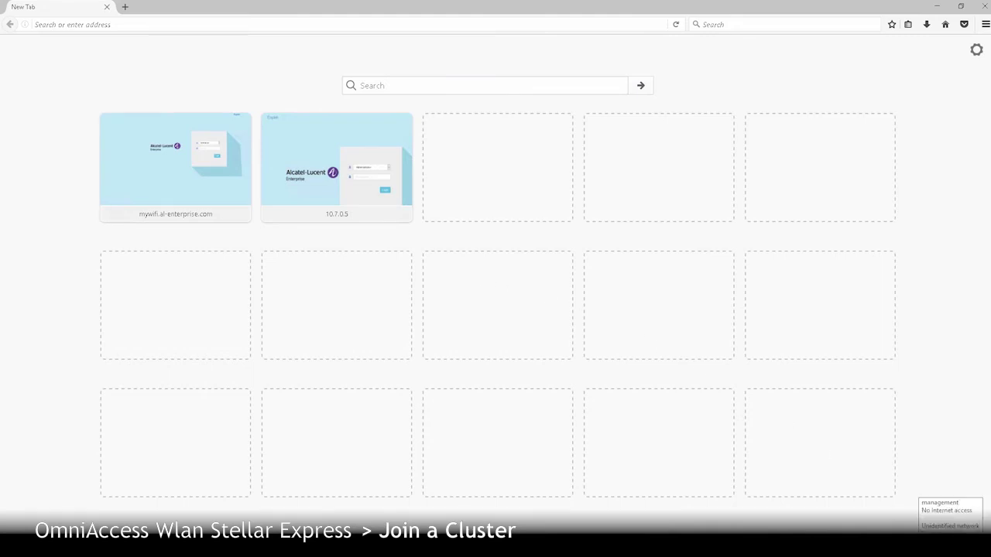
- Confirm in the Wi-Fi flyout that the PC is connected to the management network
click(914, 554)
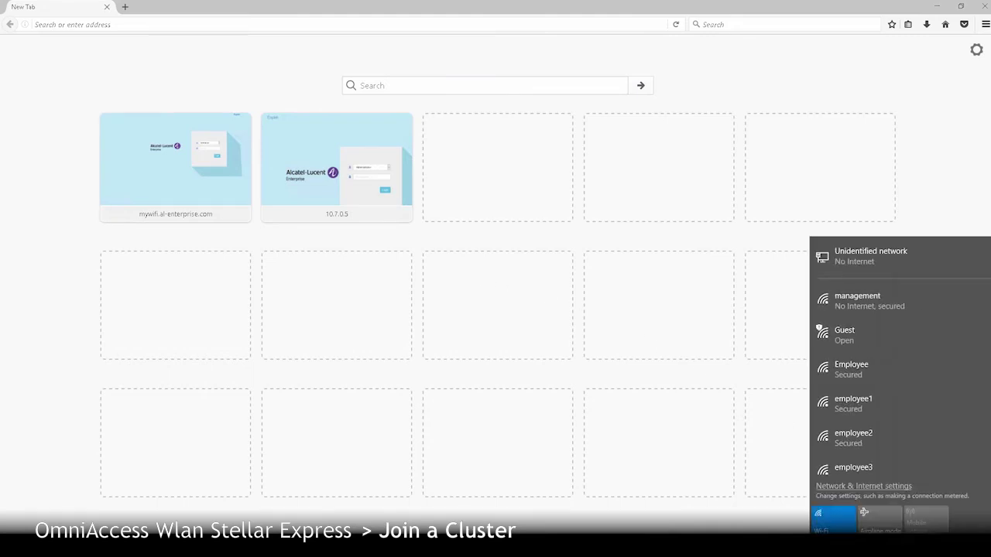
click(957, 300)
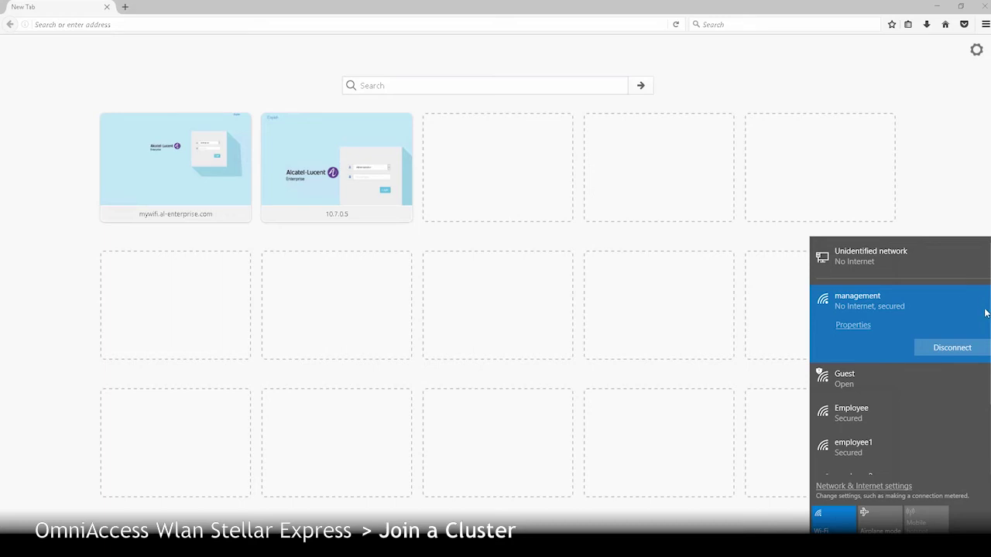
scroll(958, 304, down, 2)
scroll(958, 303, down, 1)
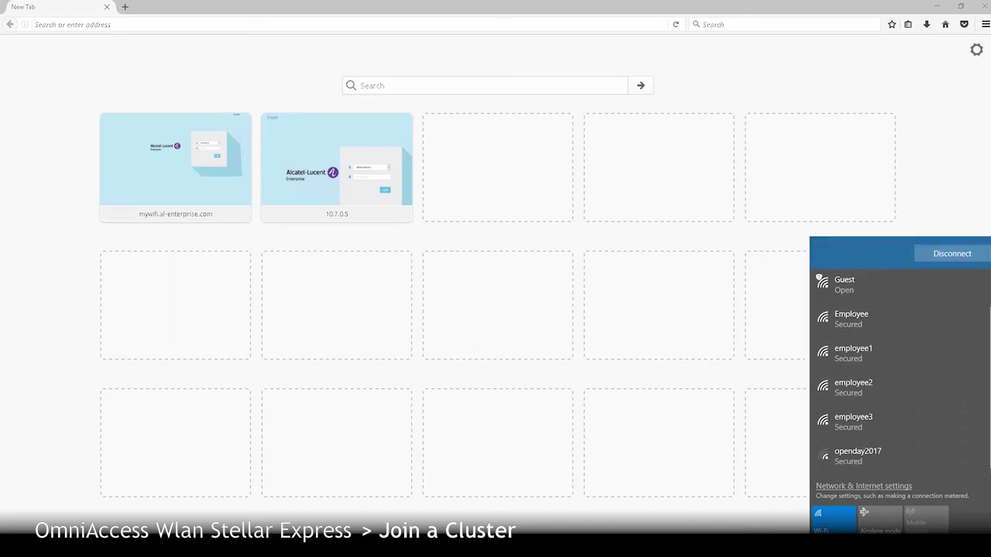
scroll(965, 330, up, 3)
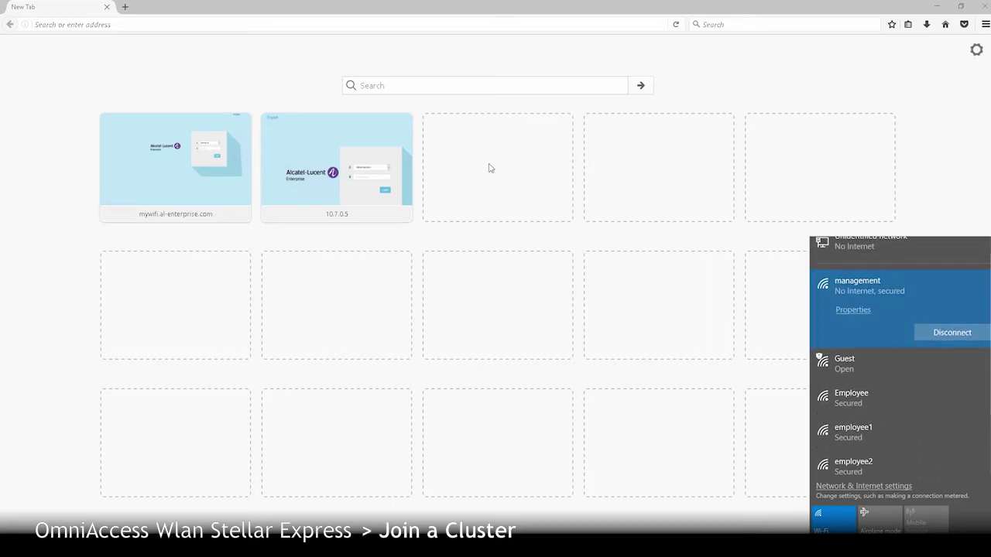
click(308, 24)
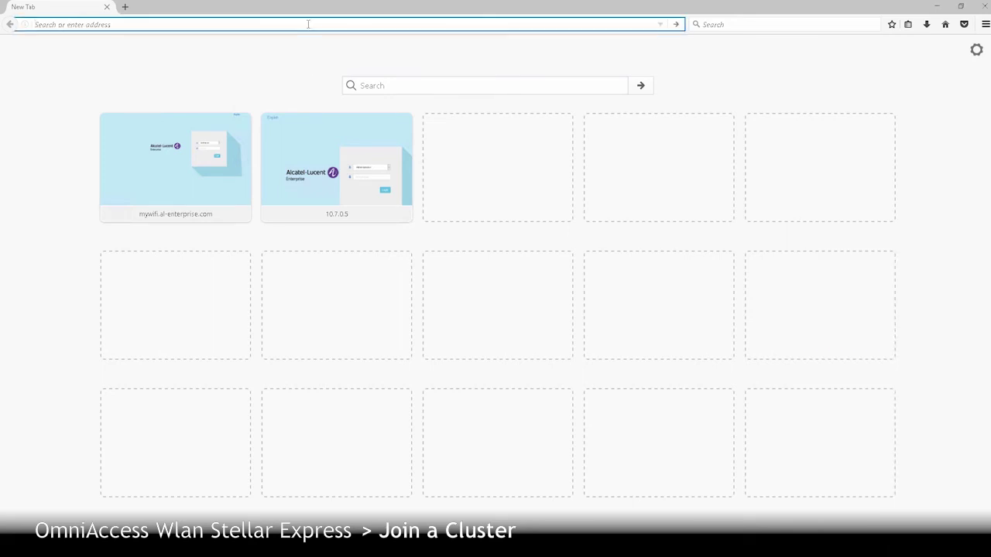
text(https://10.7.0.5/static/login.html)
key(Return)
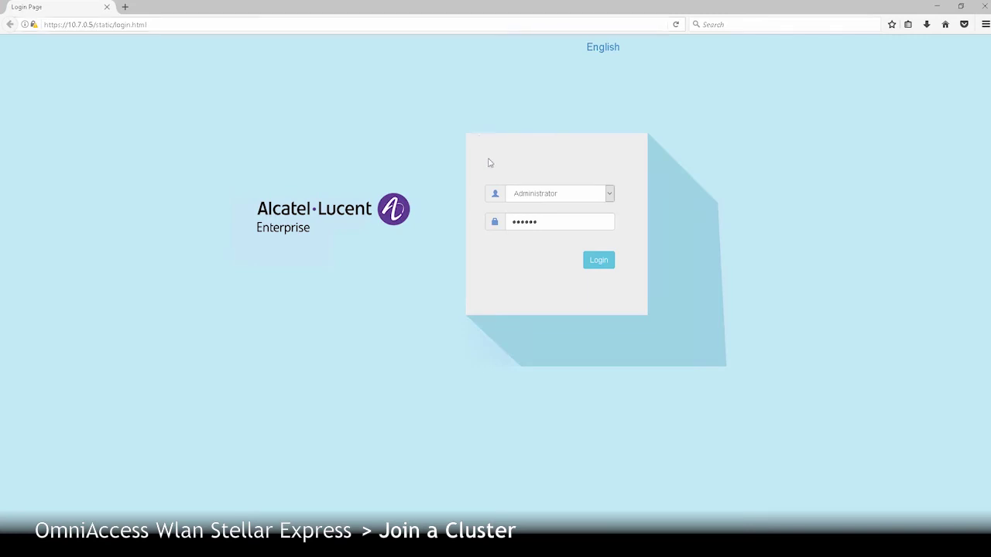
- Log in at 10.7.0.5 and inspect AP-0E:E0's details in AP Configuration
click(597, 262)
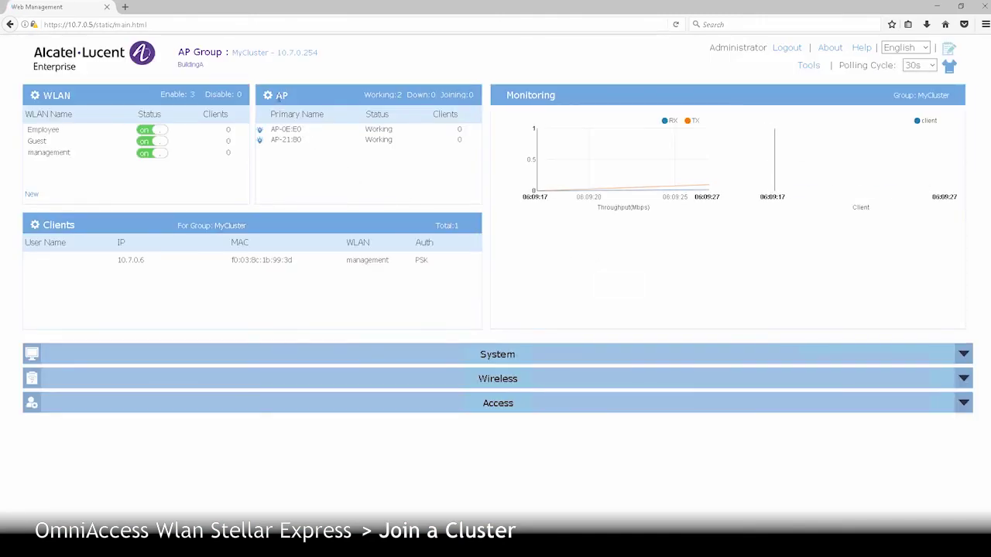
click(280, 96)
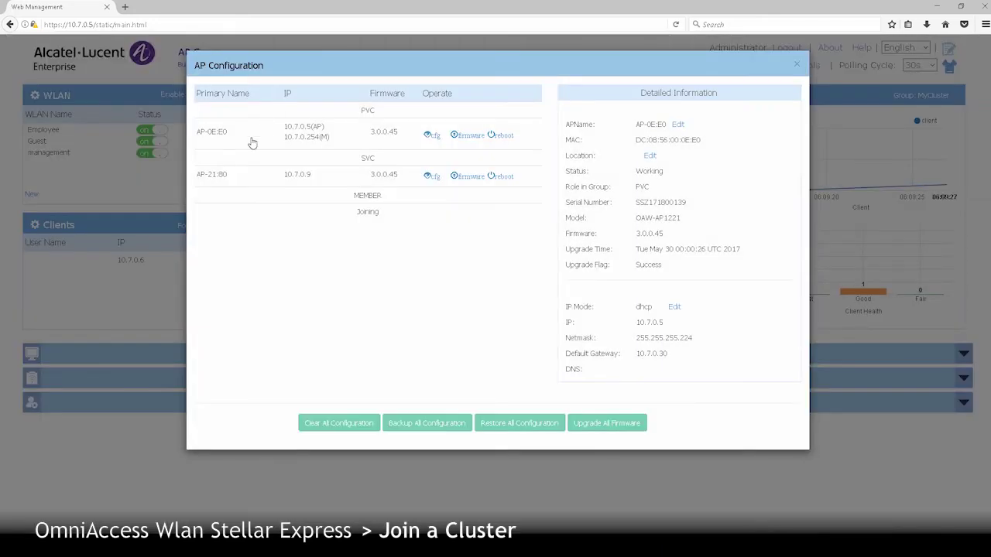
click(250, 140)
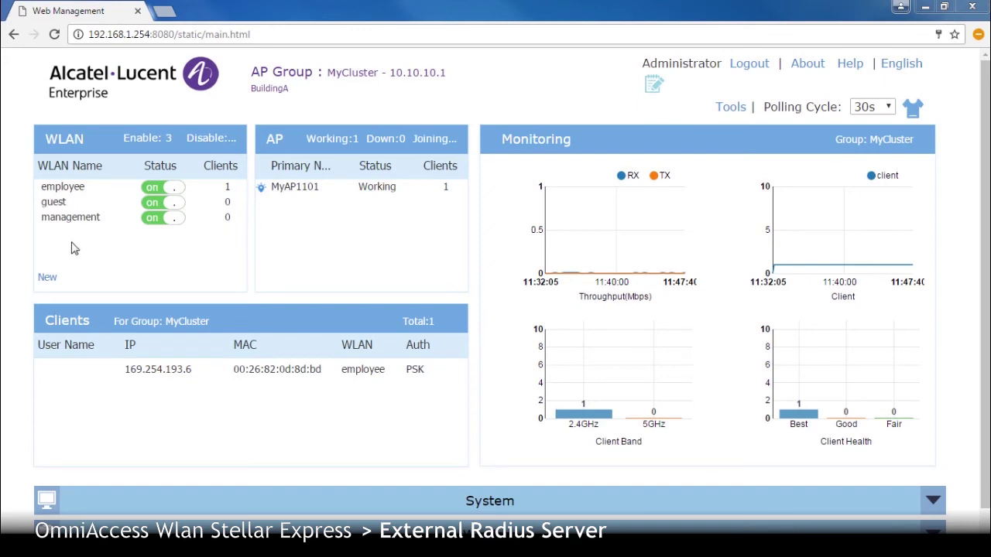
- Start a new WLAN named Training with Enterprise security level in the advanced settings
click(48, 279)
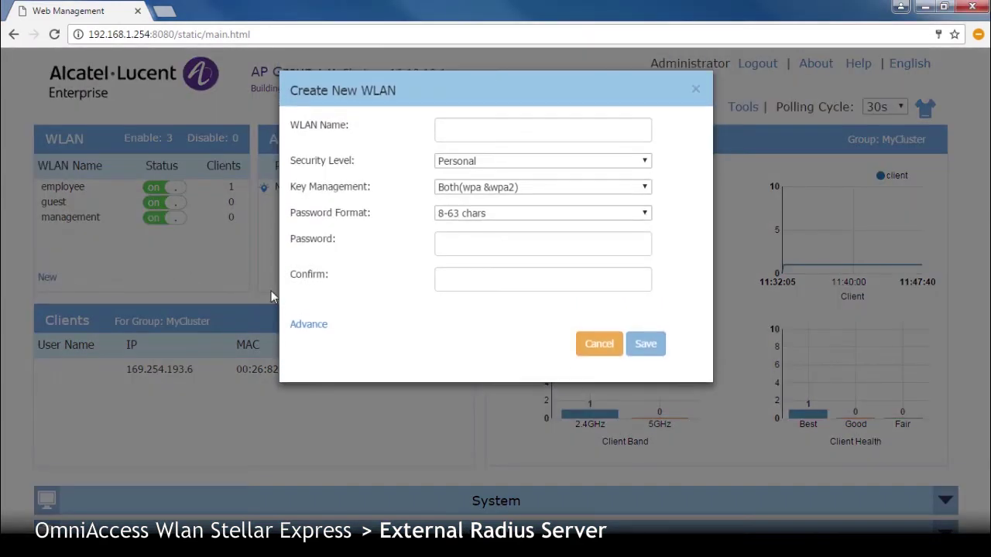
click(311, 326)
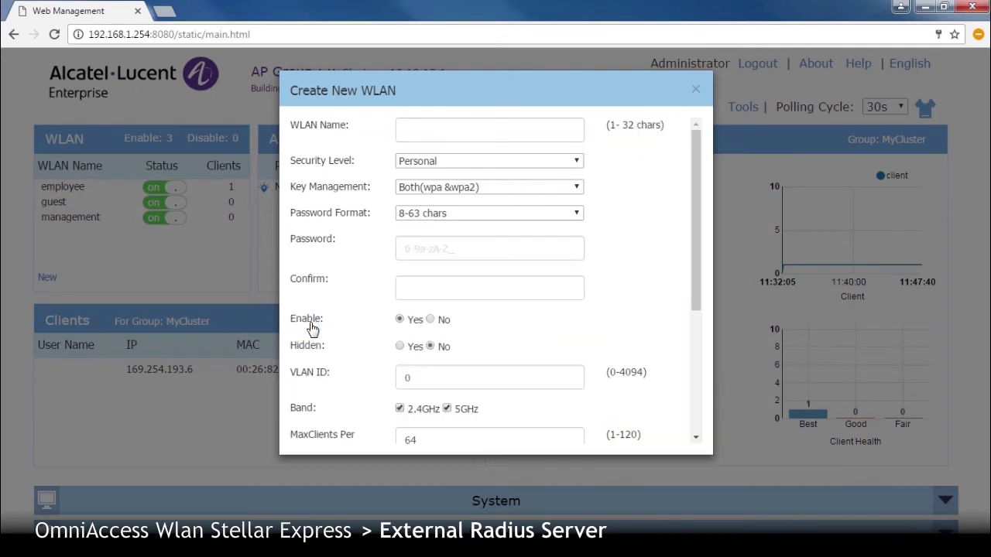
click(430, 131)
text(Training)
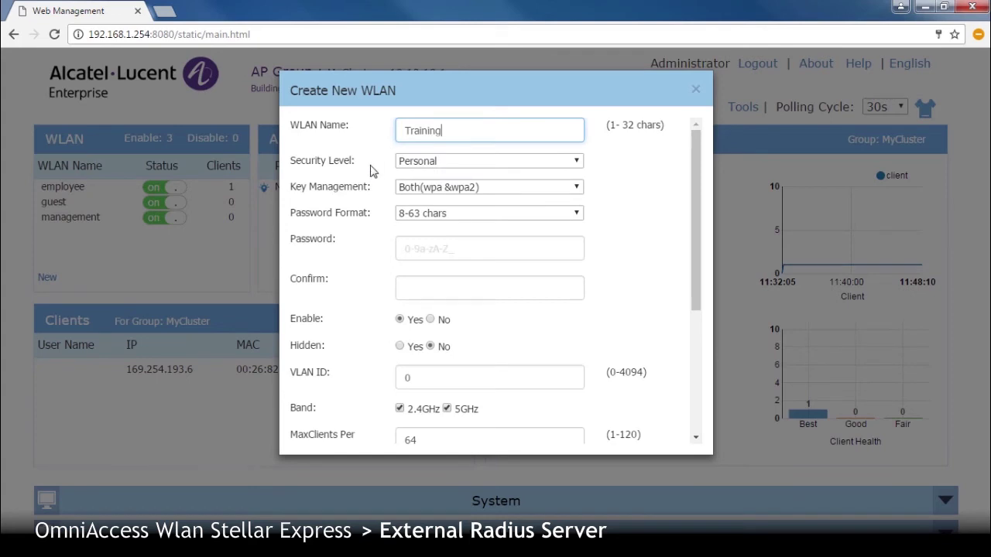
click(439, 163)
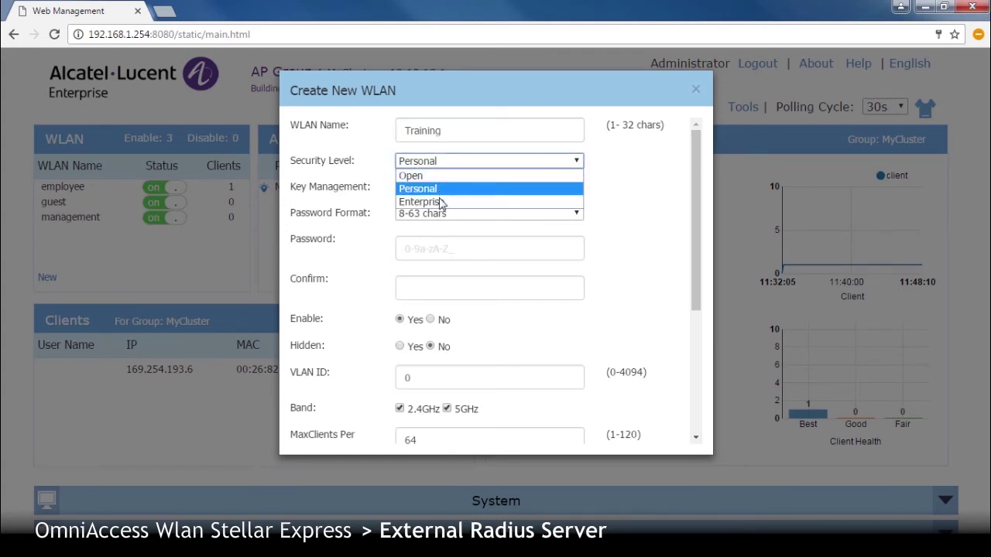
click(437, 202)
- Set RADIUS server 192.168.100.102 on port 1812 with its shared secret, and save the WLAN
click(424, 218)
text(192)
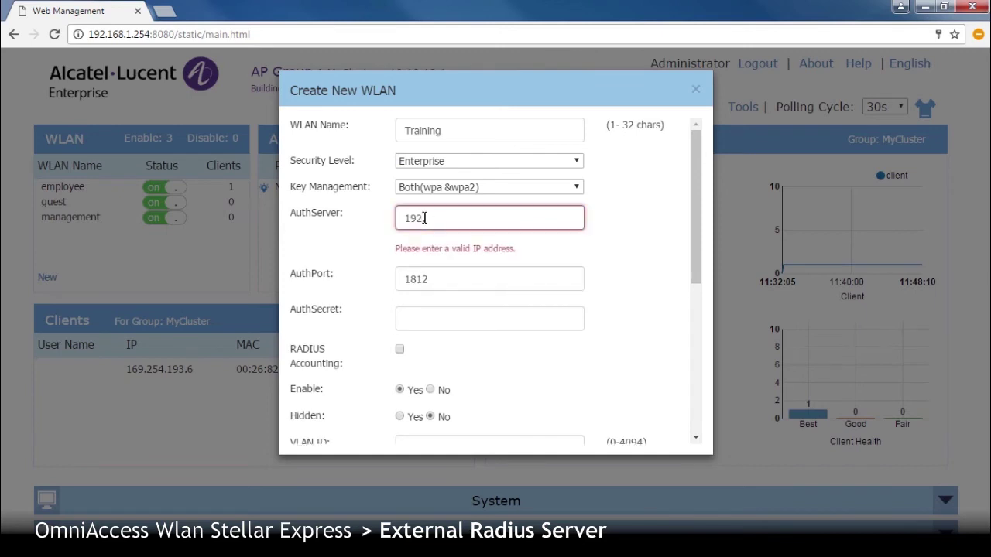
text(.168.100.102)
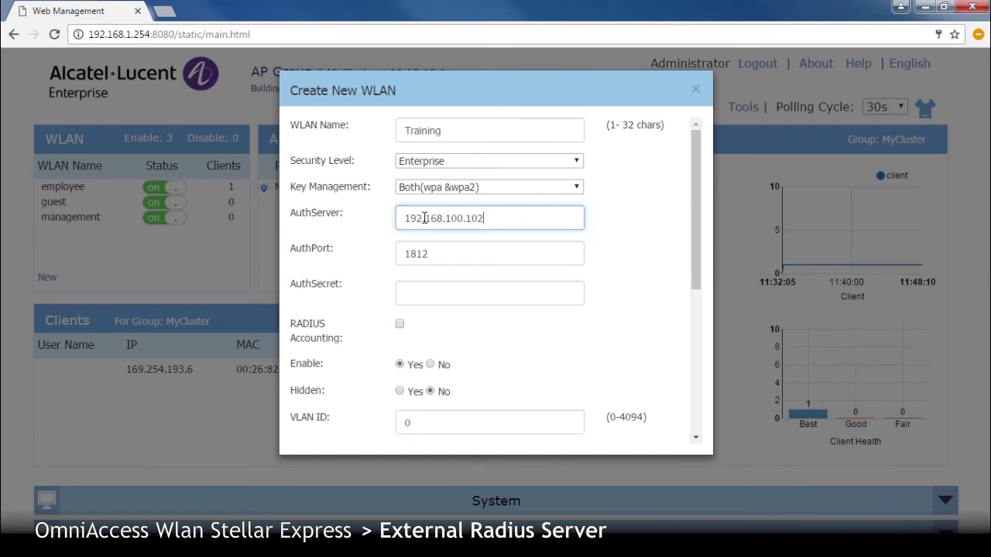
click(436, 297)
text(*******)
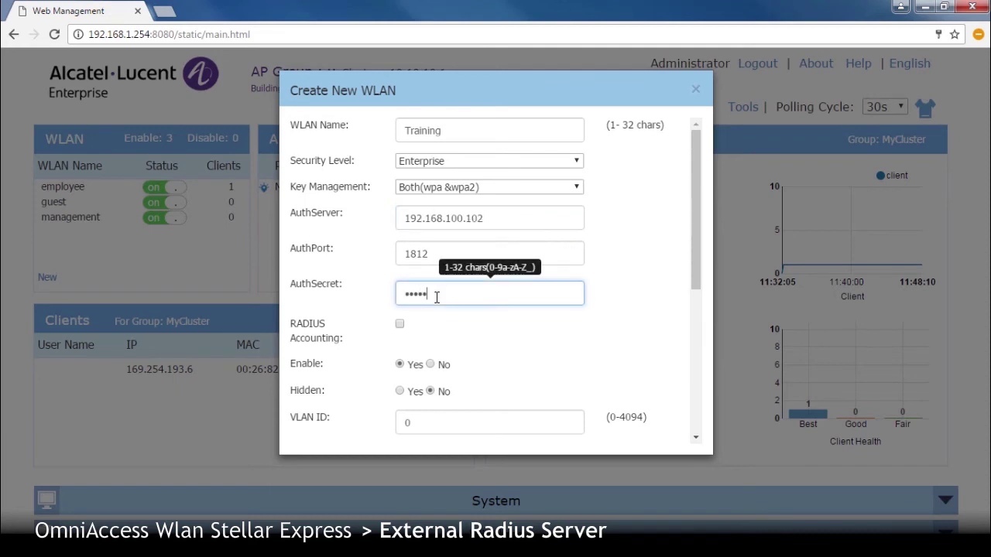
text(*******)
drag(691, 276, 700, 434)
click(597, 436)
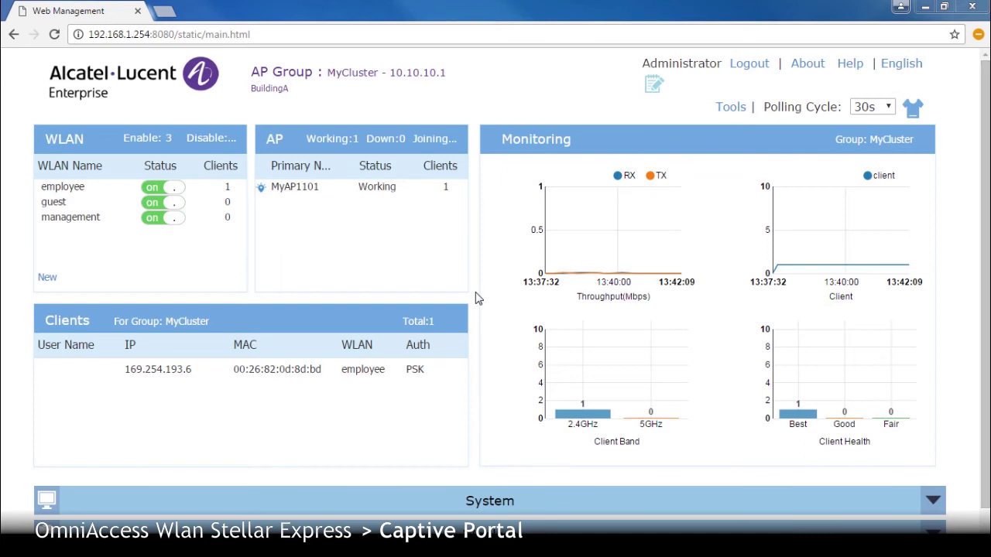
- Review the guest WLAN's Edit WLANInfo settings, then close the WLAN configuration
click(59, 141)
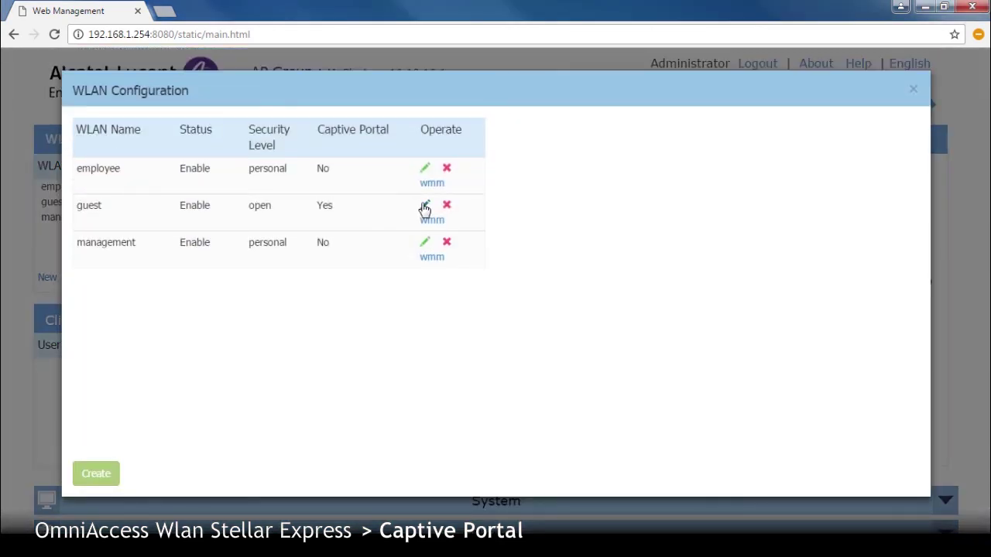
click(425, 207)
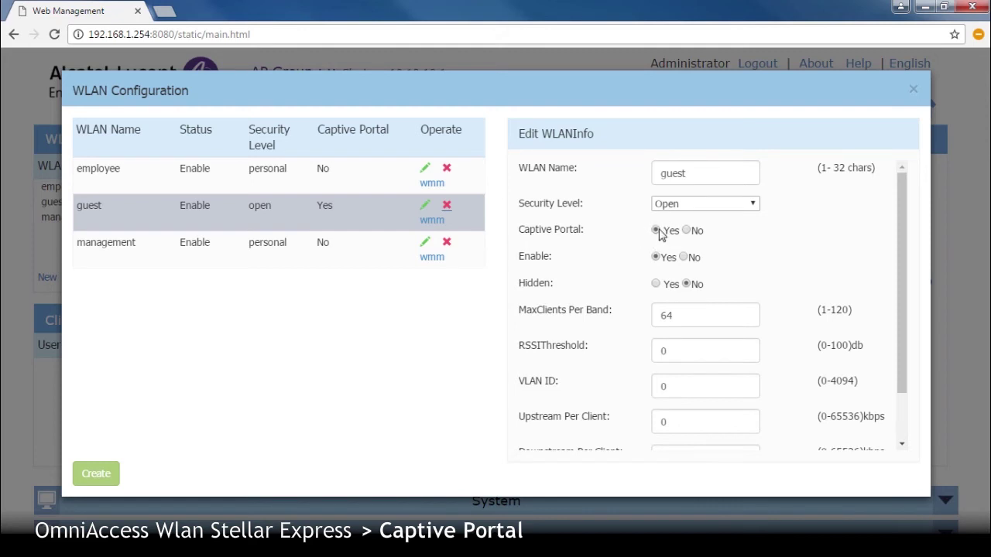
click(912, 92)
scroll(210, 467, down, 1)
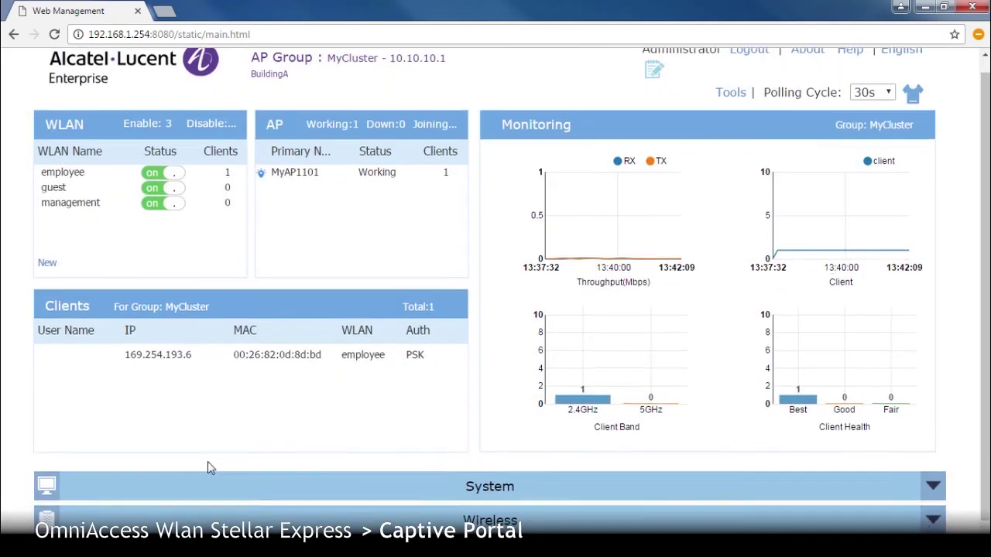
- Enable the captive portal under Access > Authentication
click(207, 528)
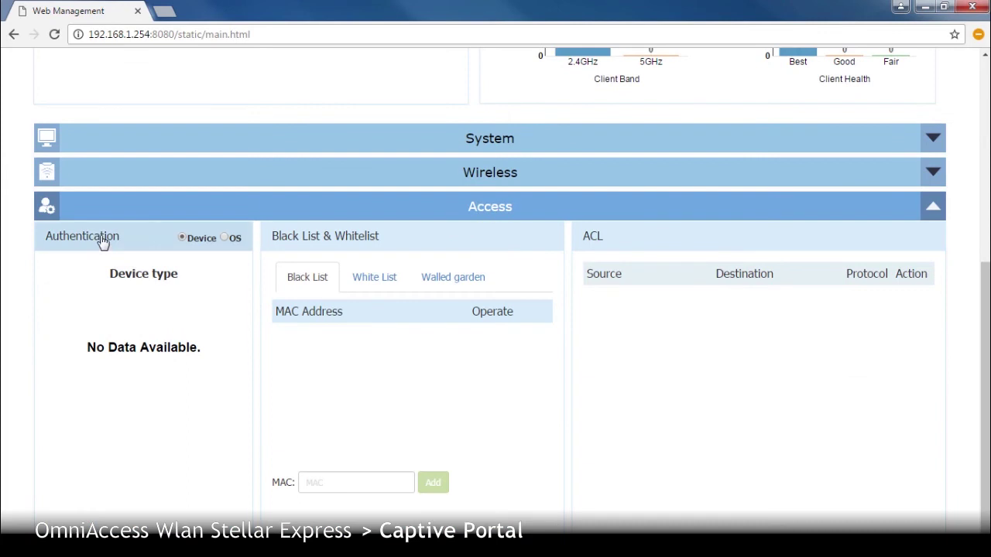
click(103, 242)
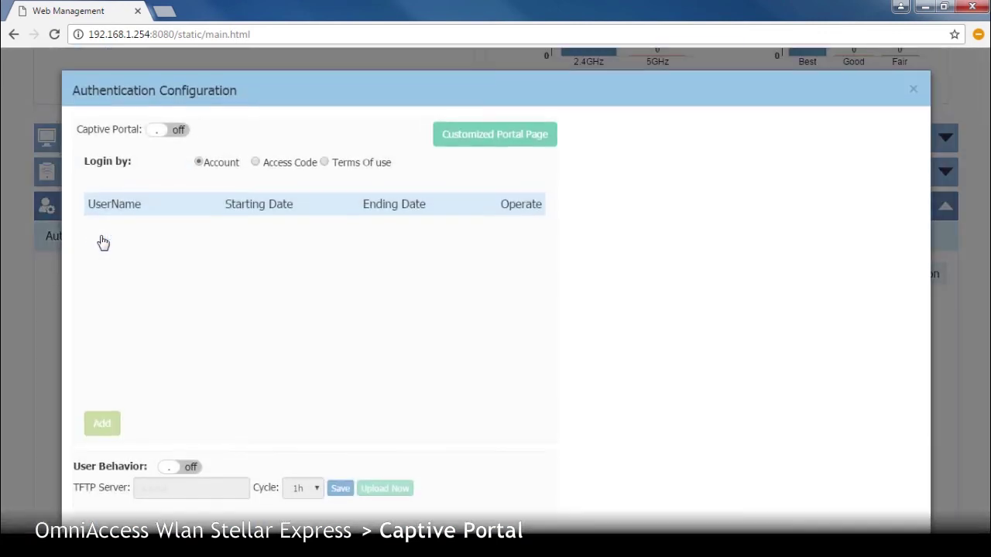
click(172, 131)
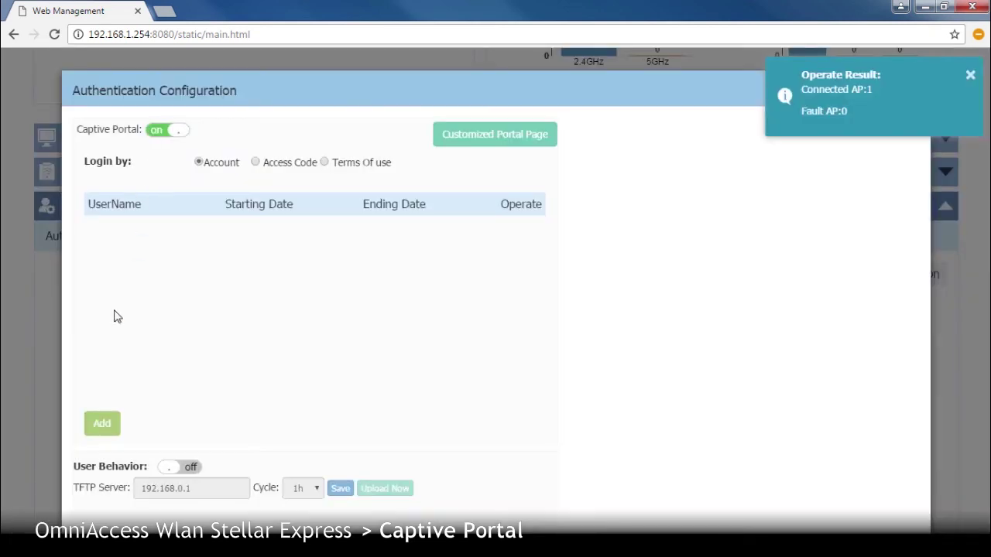
- Add a local user named guest and enter its password twice
click(103, 423)
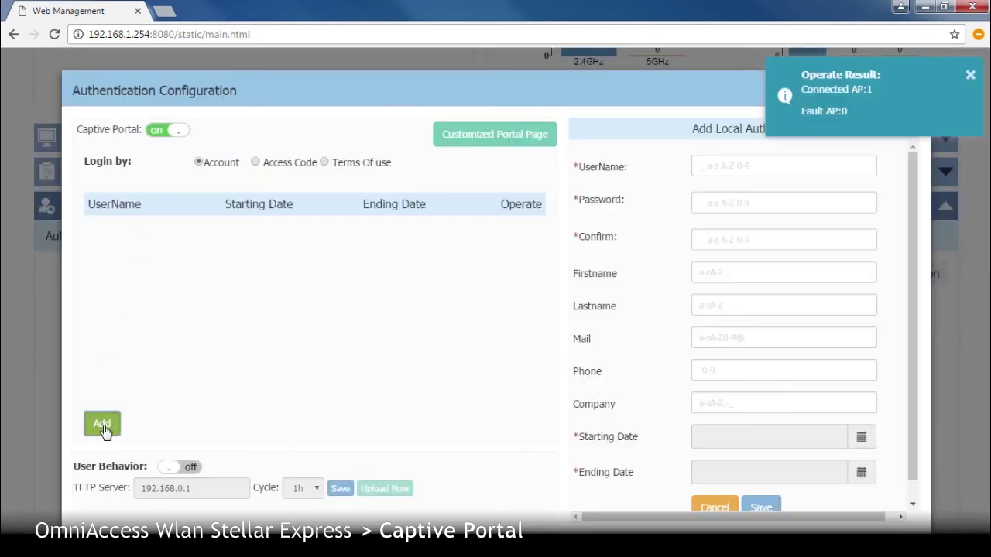
click(718, 166)
text(guest)
key(Tab)
text(12345)
key(Tab)
text(1234)
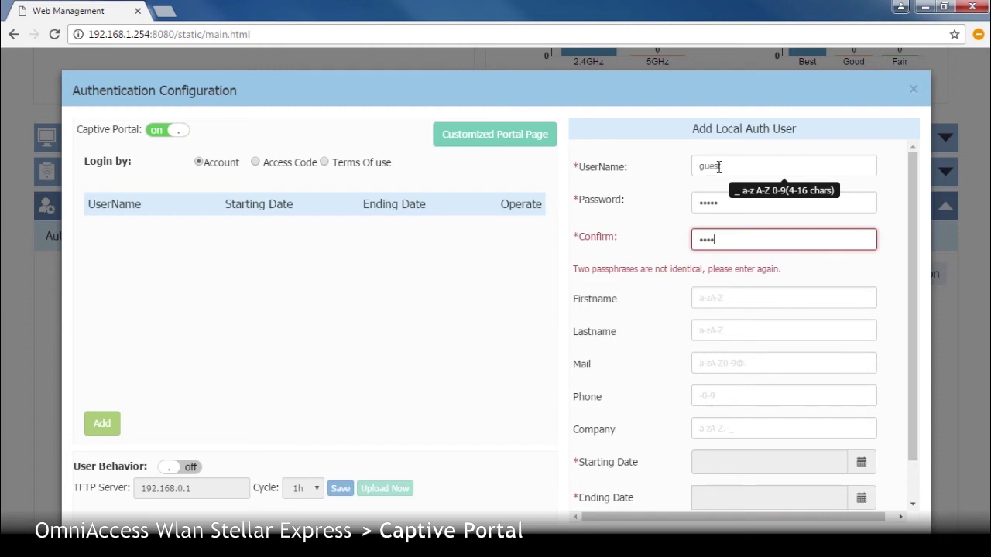
text(5)
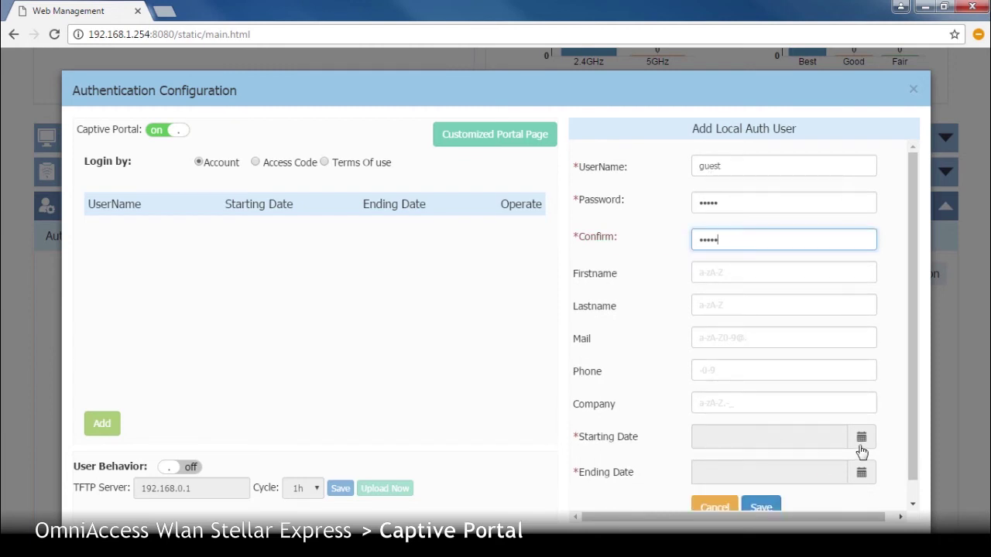
- Make guest valid 2016.10.19–2016.10.20, save it, and select Access Code login
click(861, 447)
click(788, 366)
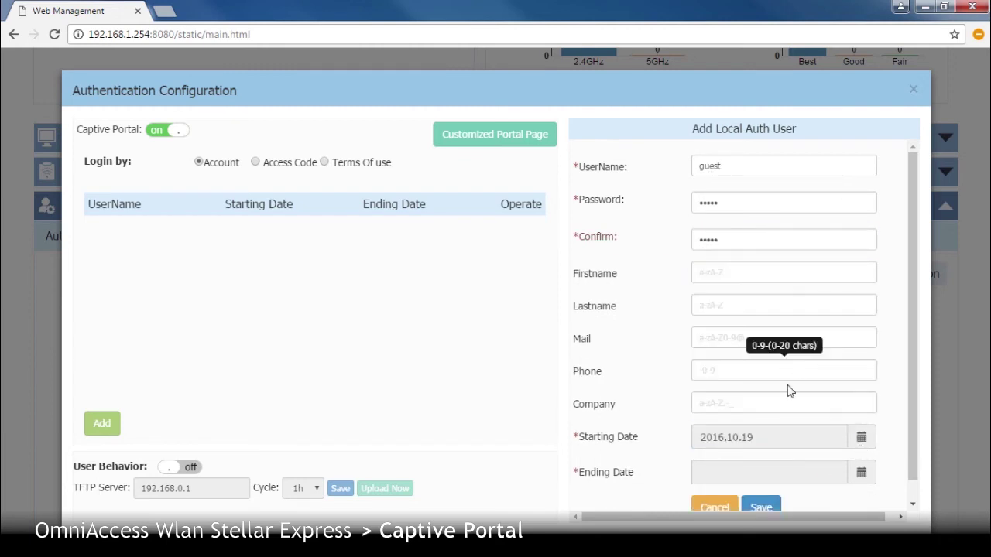
click(864, 475)
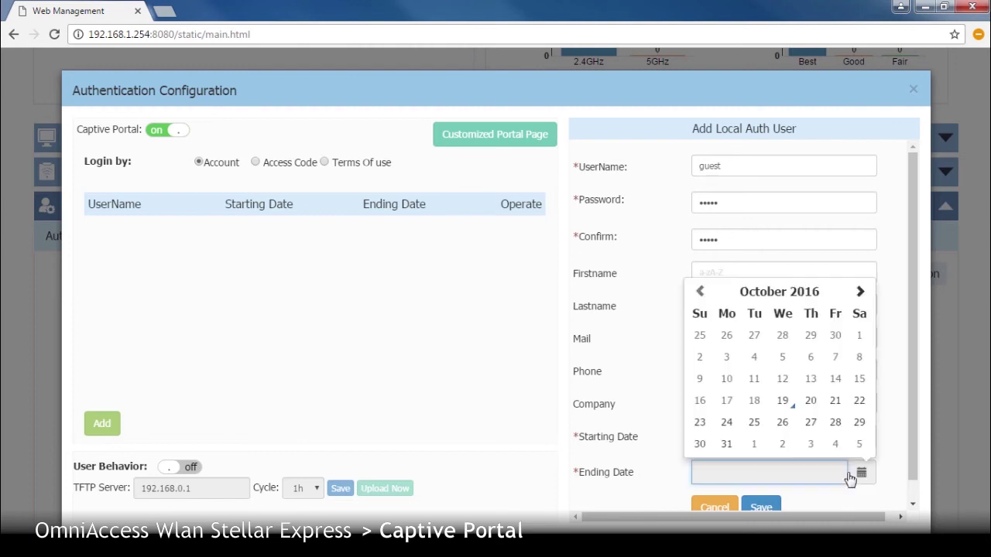
click(812, 406)
scroll(768, 464, down, 1)
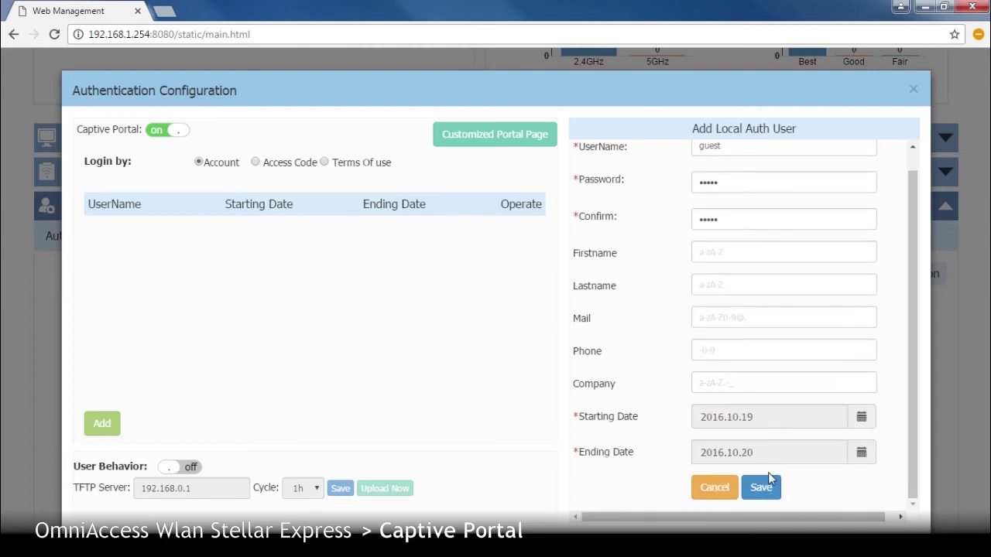
click(763, 488)
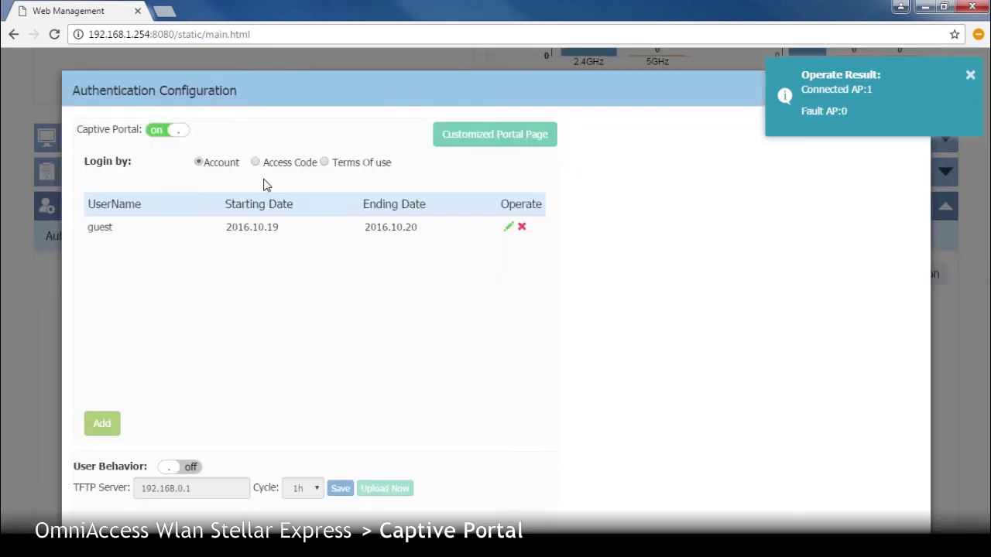
click(259, 166)
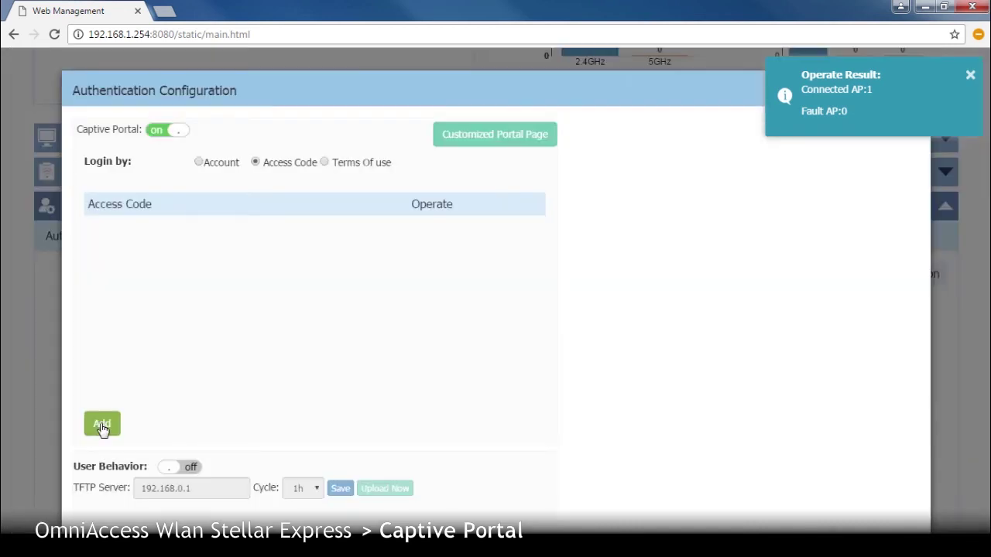
- Add a new captive portal access code and open the Customized Portal Page settings
click(103, 425)
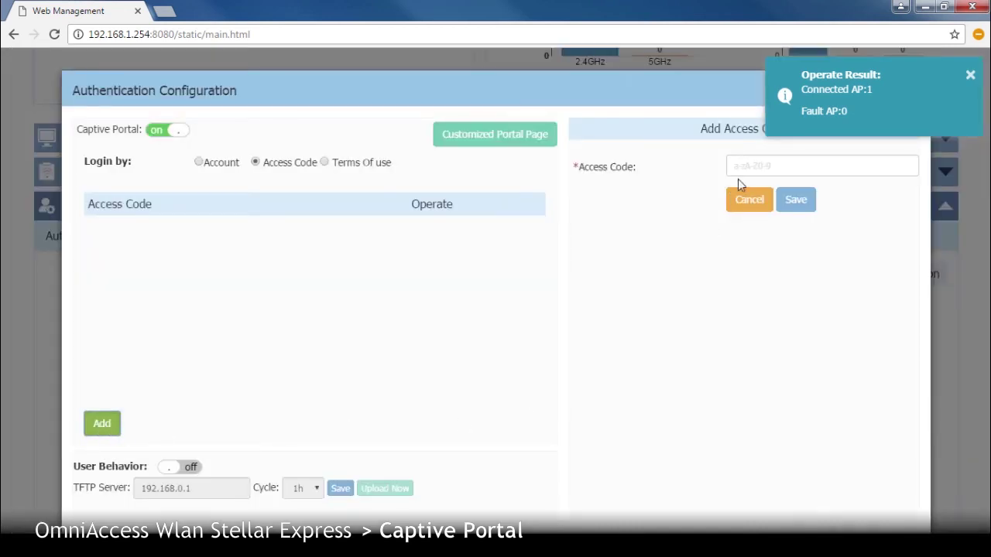
click(747, 166)
text(123456)
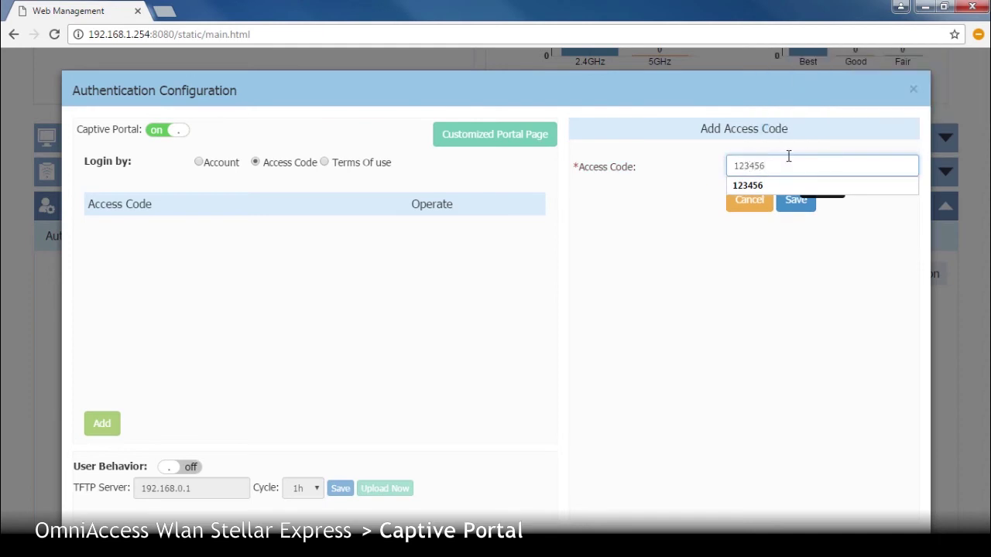
click(797, 202)
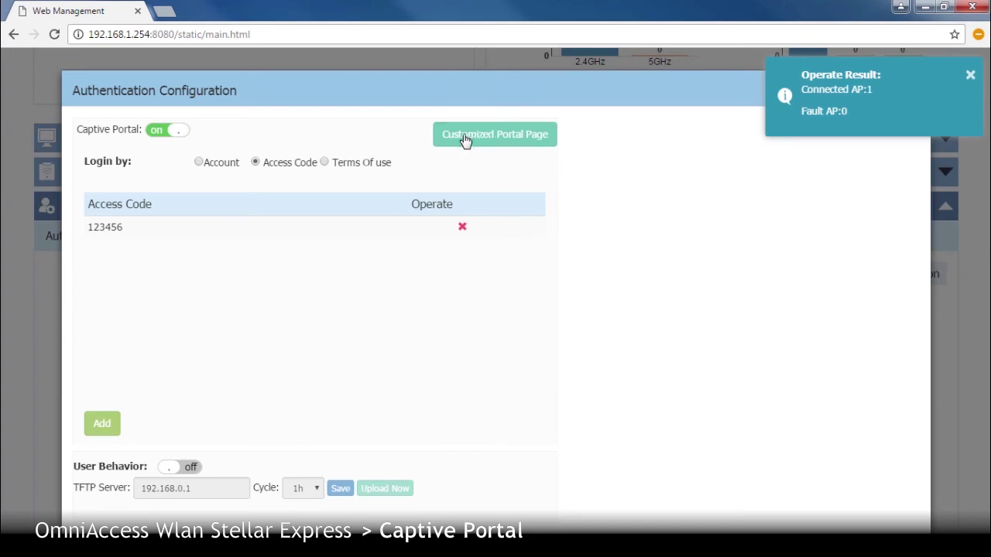
click(463, 138)
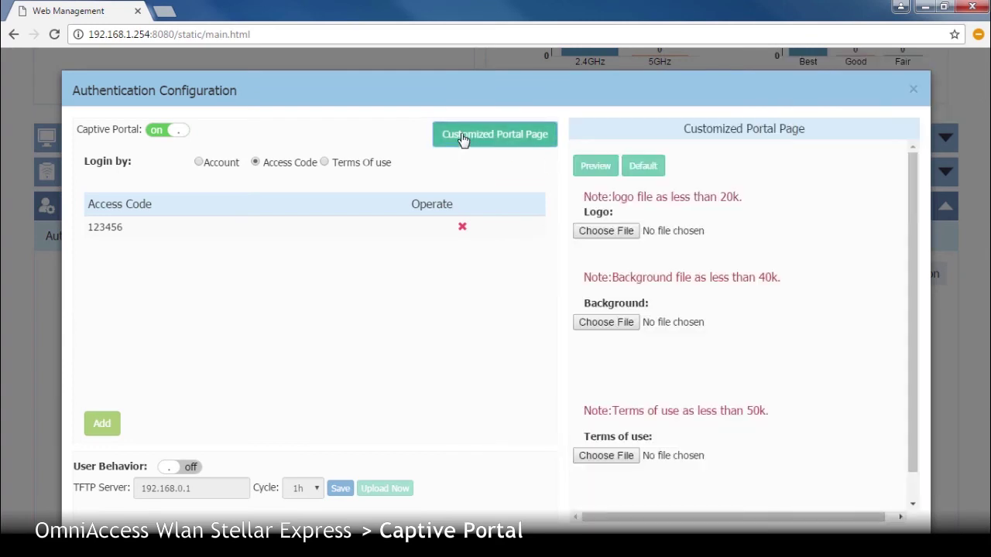
- Preview the access-code login page, then set captive portal login back to Account
click(602, 169)
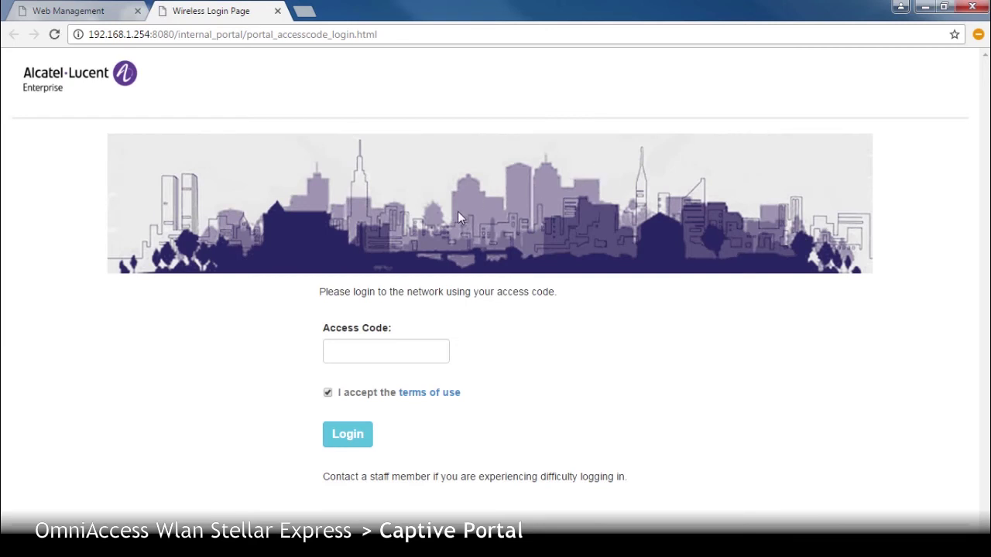
click(362, 347)
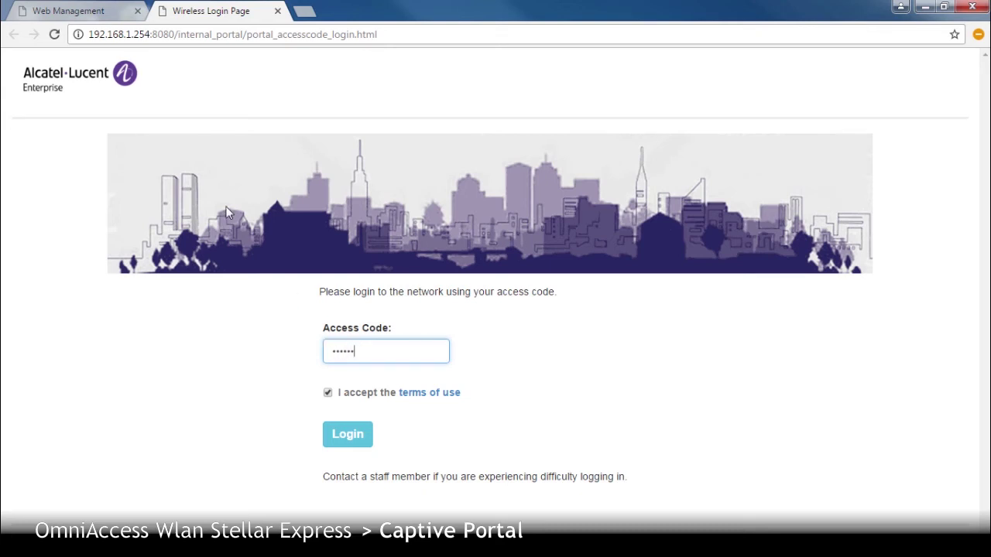
click(114, 19)
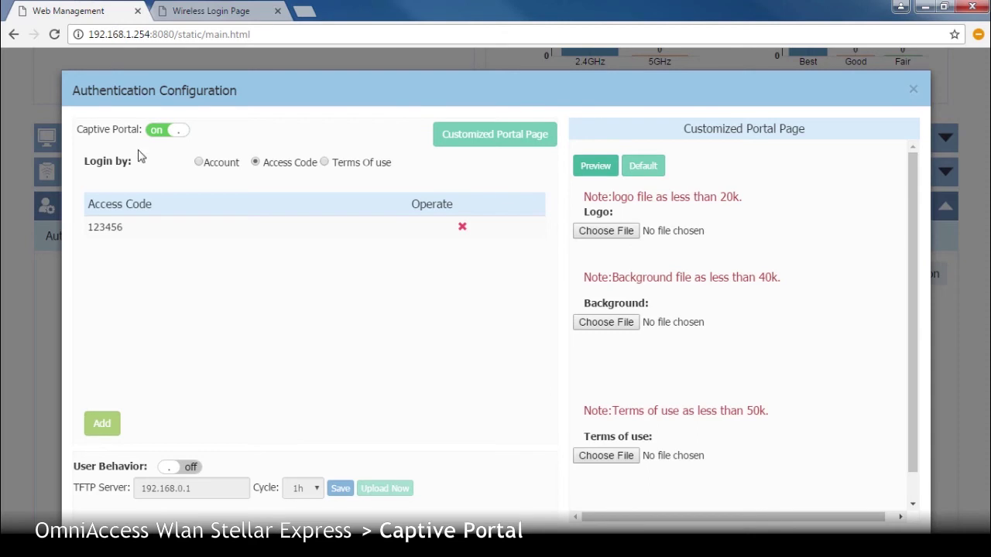
click(199, 164)
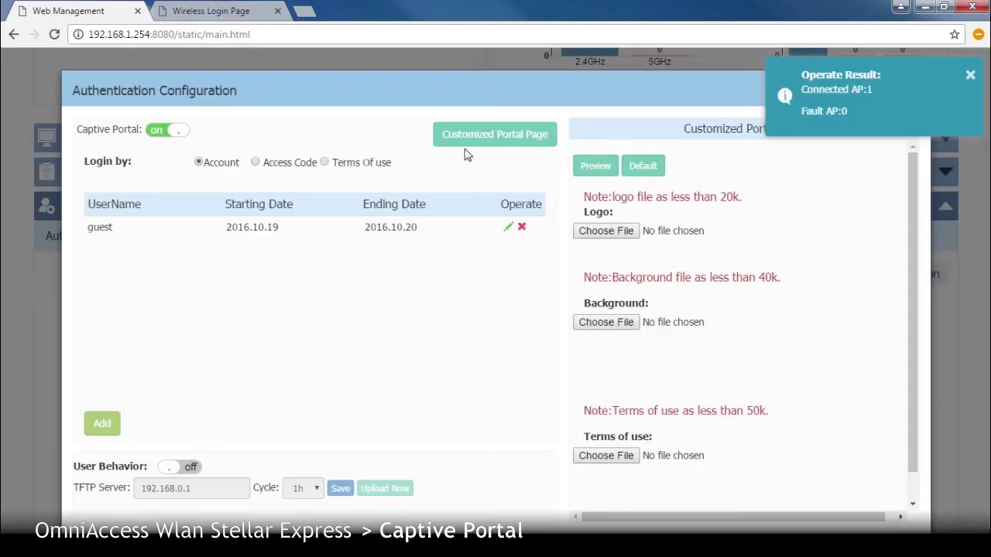
- Preview the account login page and enter the guest user name and password
click(491, 137)
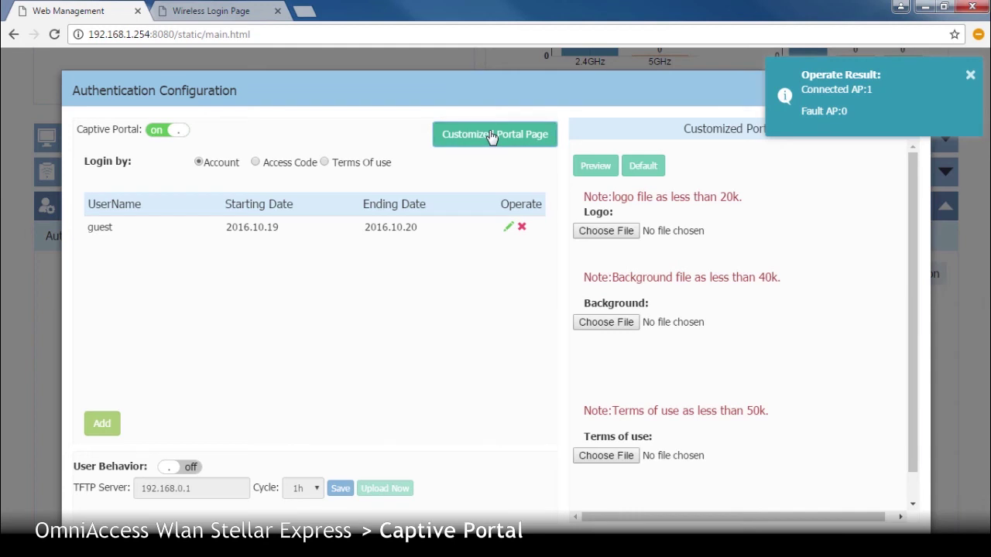
click(595, 166)
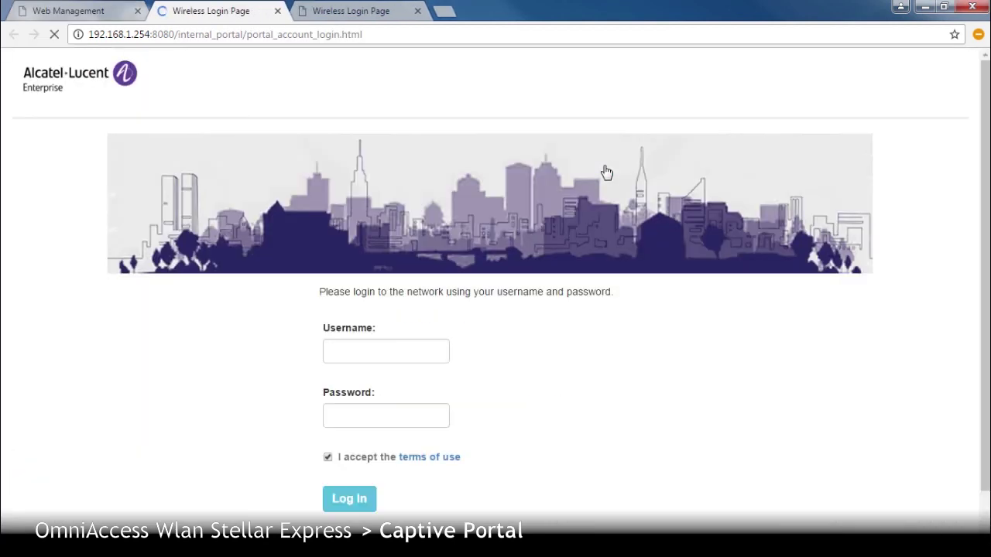
click(355, 355)
text(guest)
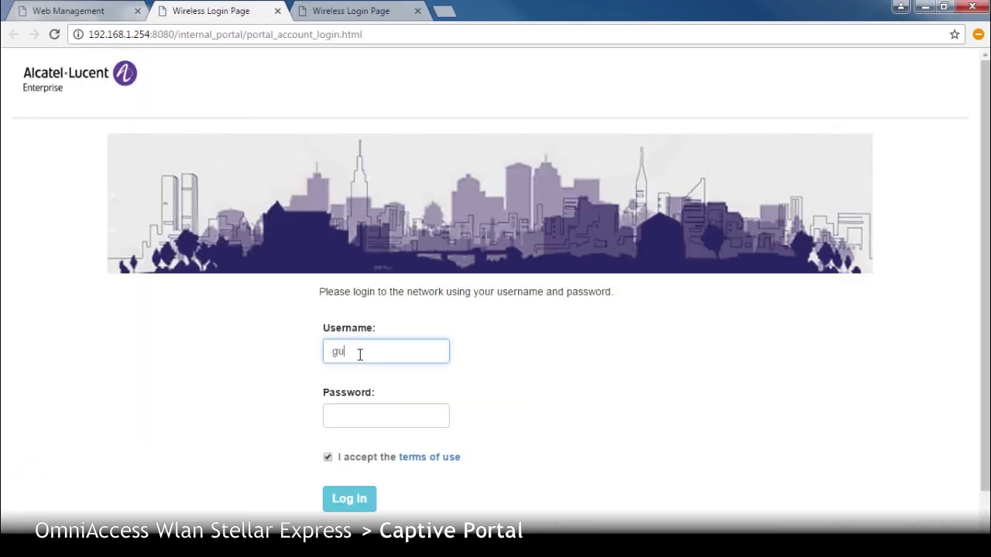
click(383, 412)
text(••••)
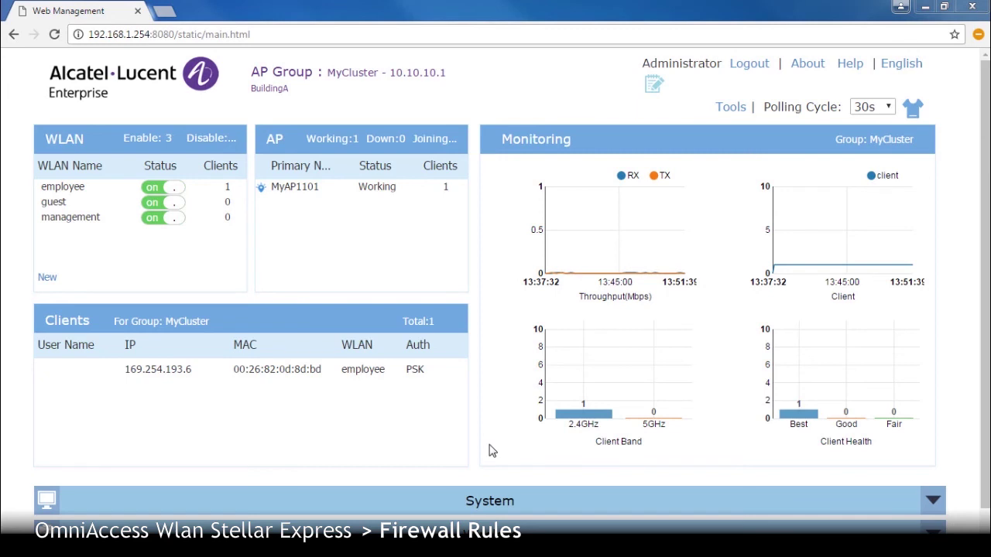
- Open ACL Configuration and start adding a new ACL rule
scroll(492, 450, down, 1)
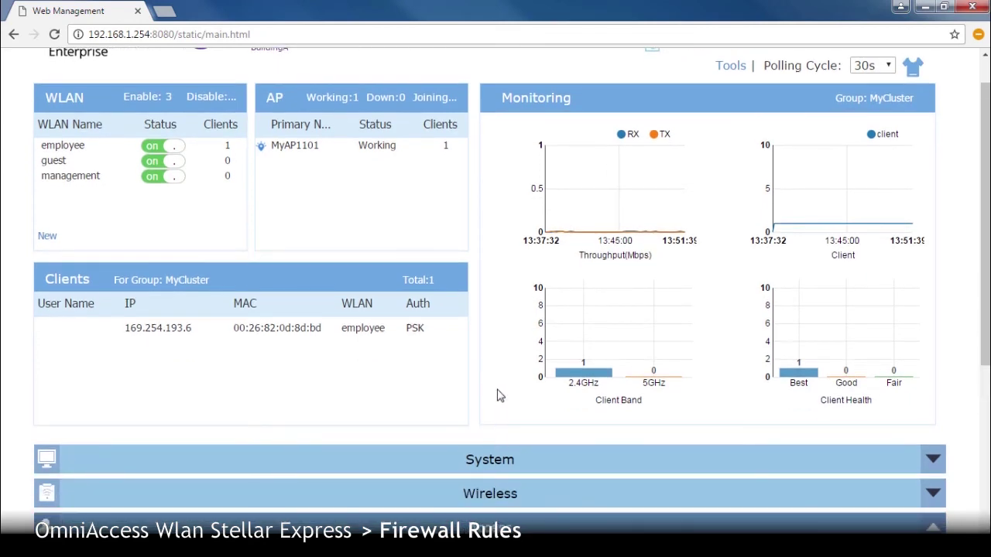
scroll(500, 395, down, 5)
click(593, 244)
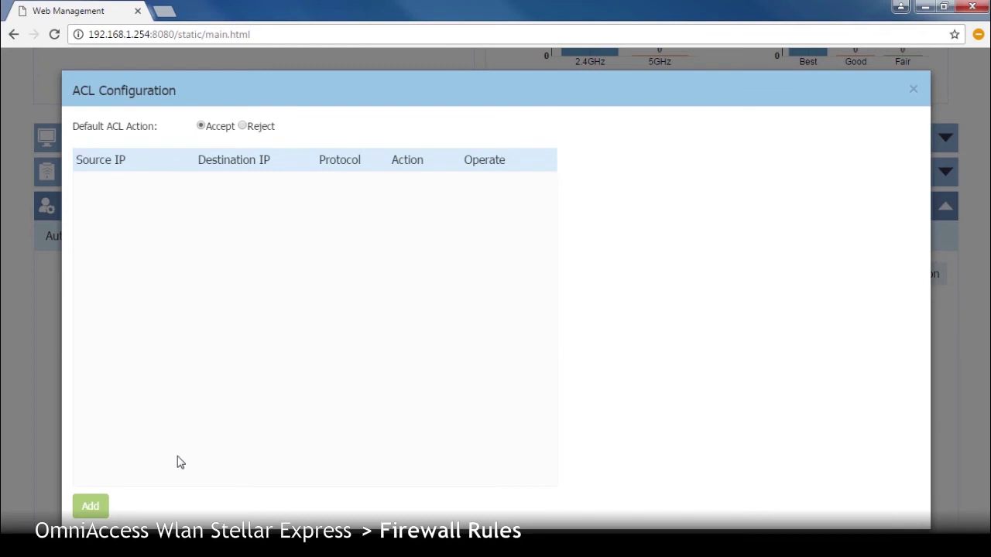
click(86, 512)
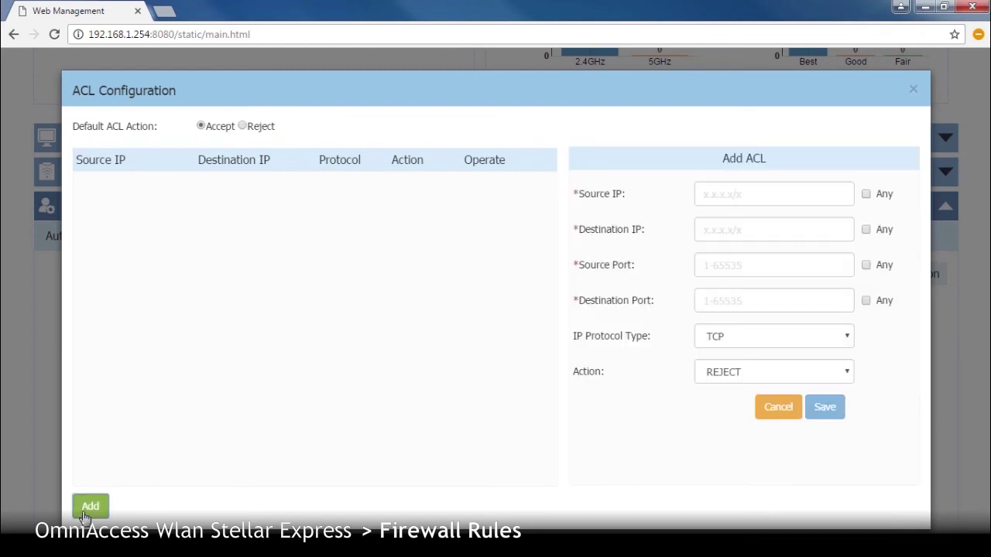
- Enter source 10.1.10.0/24, destination 10.1.20.0/24, port 80, keep TCP with REJECT, and save
click(709, 194)
text(10.1.10.0/24)
click(720, 233)
text(10.1.20.0/24)
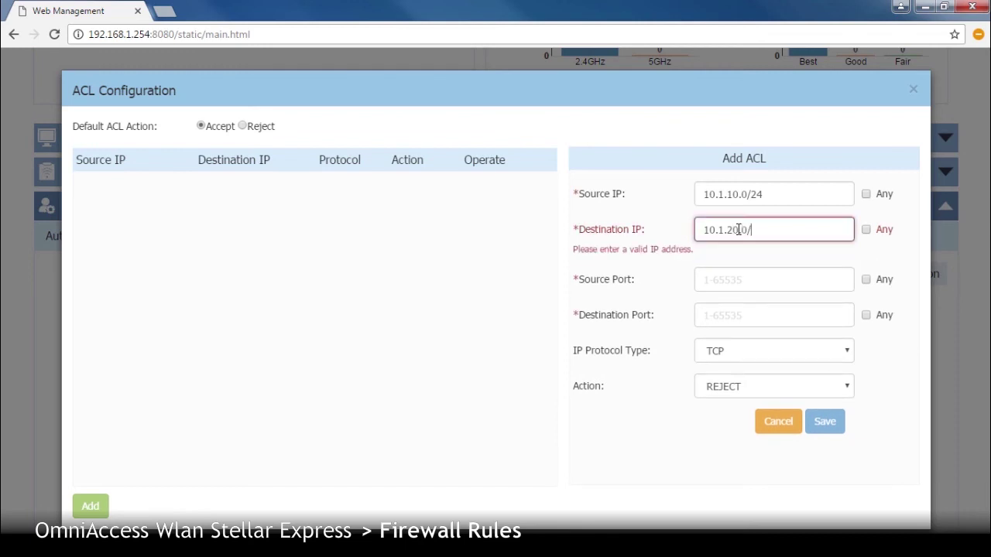
click(732, 266)
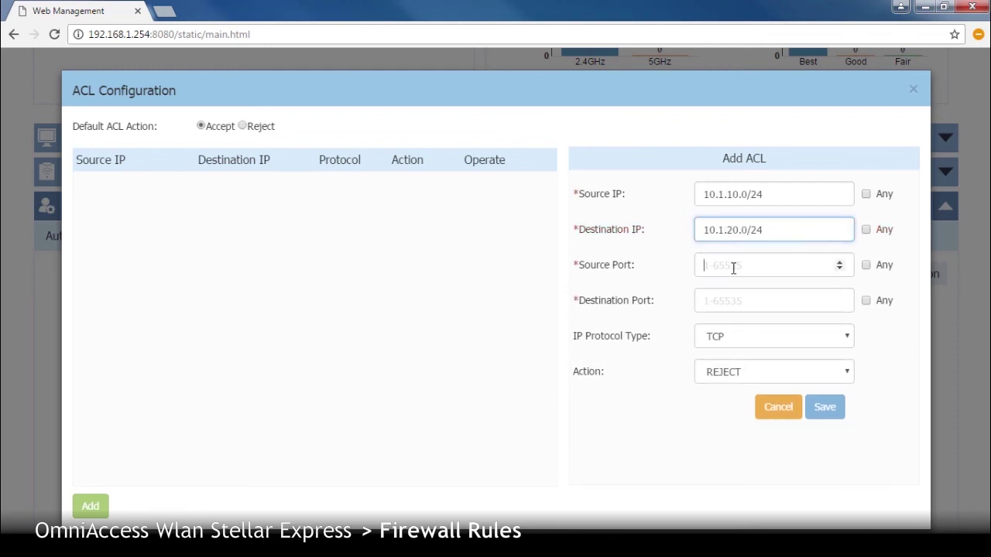
text(80)
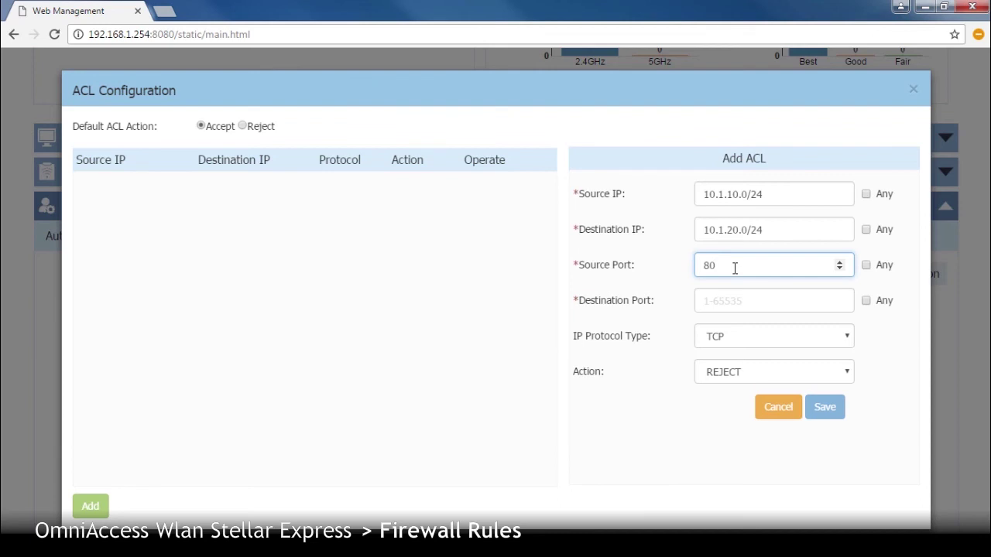
click(725, 297)
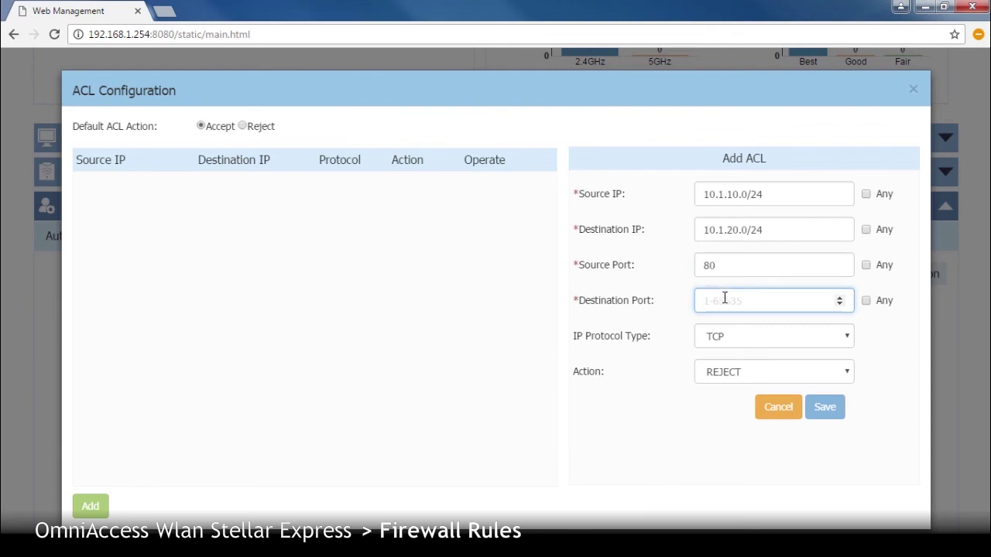
text(80)
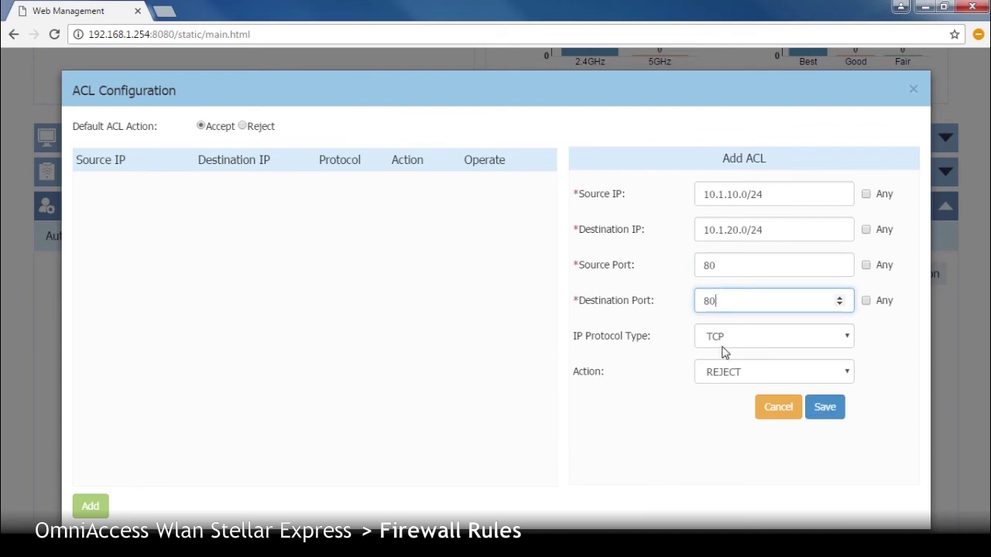
click(732, 373)
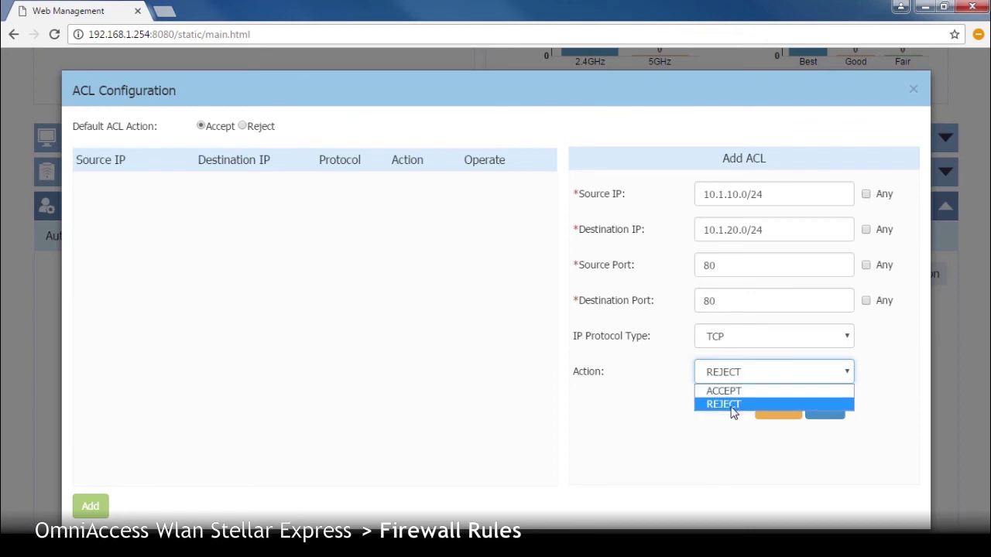
click(732, 404)
click(824, 415)
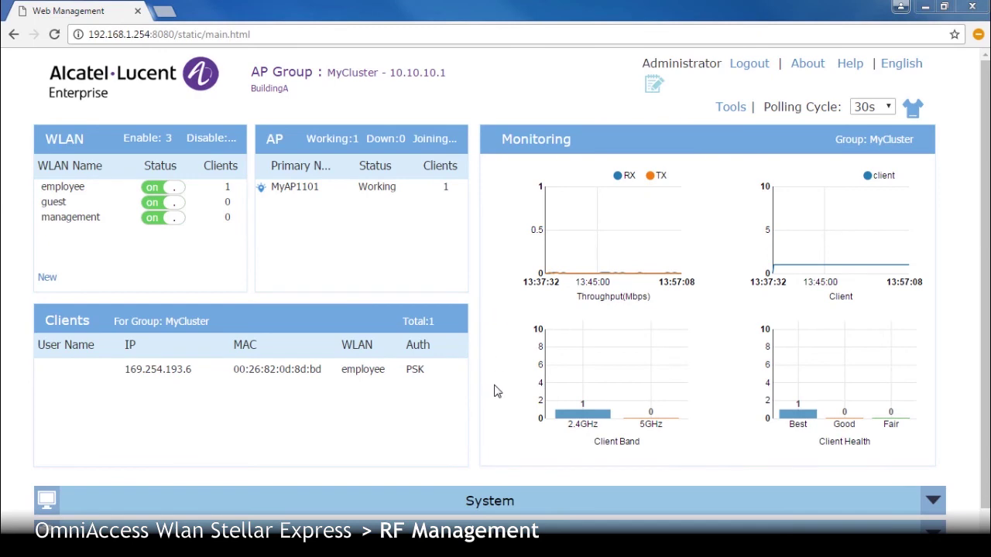
- Edit MyAP1101's RF and fix its 2.4GHz radio to channel 2 at 15 dBm
scroll(499, 422, down, 5)
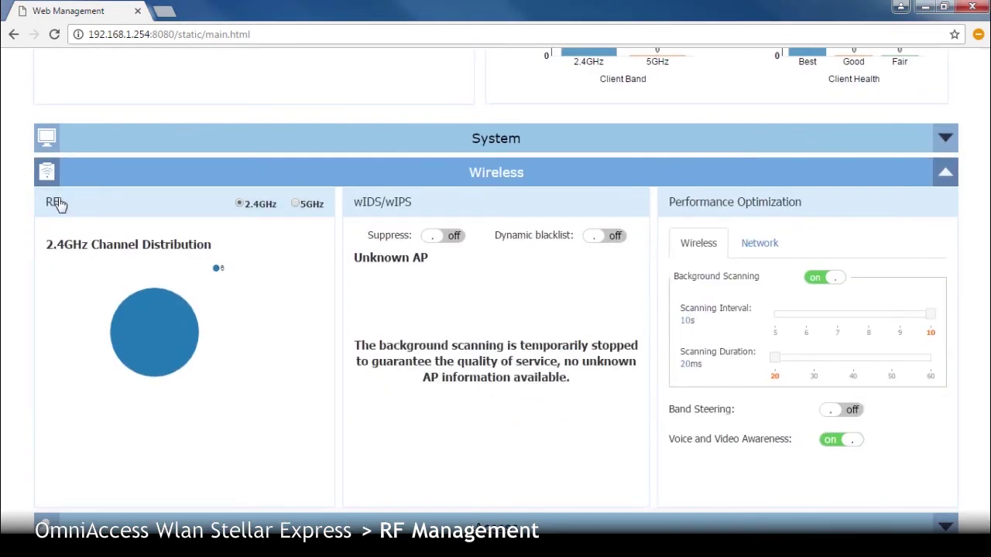
click(57, 203)
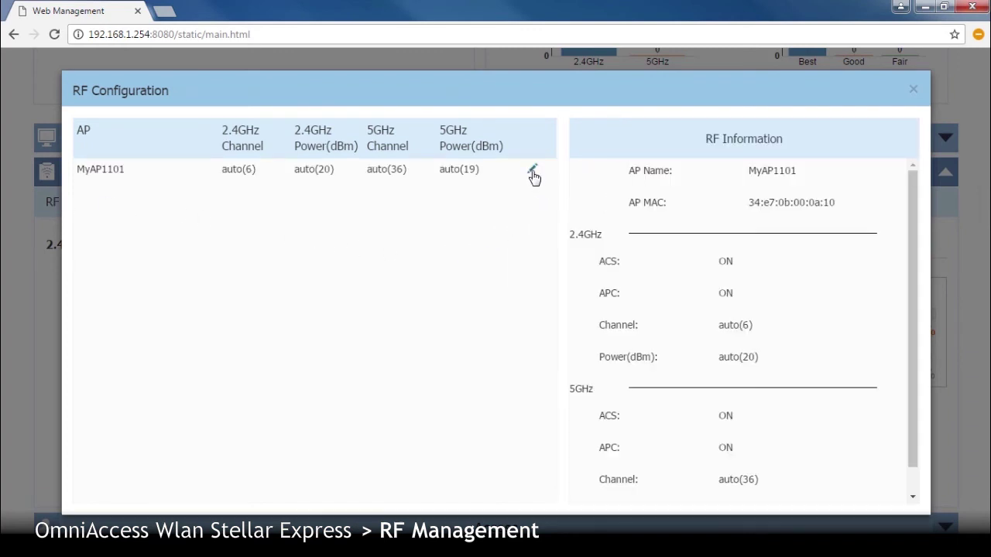
click(532, 172)
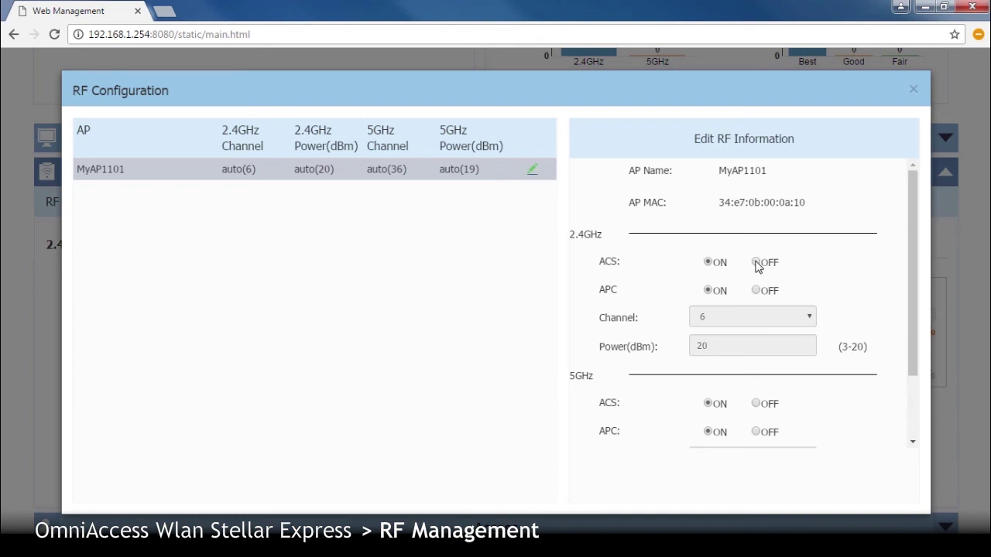
click(757, 263)
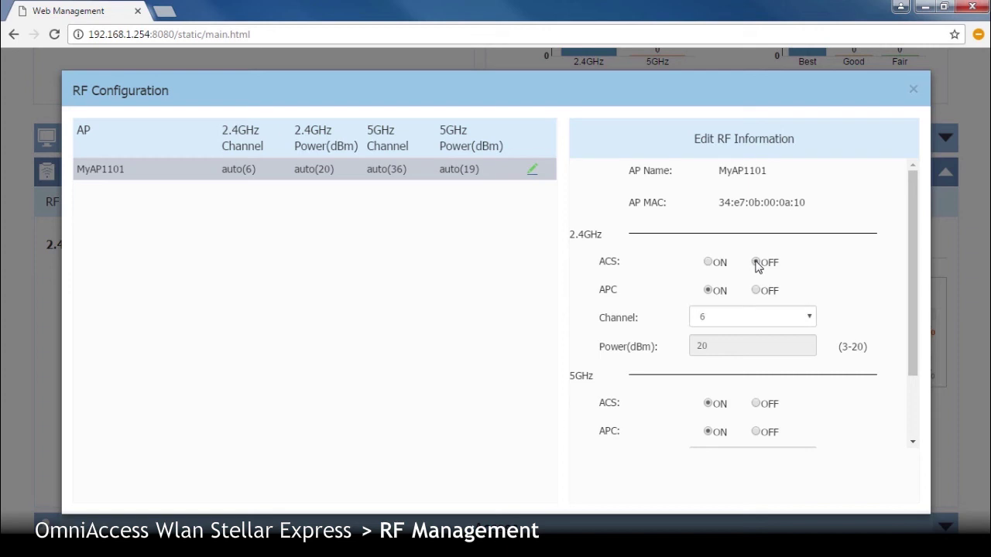
click(811, 323)
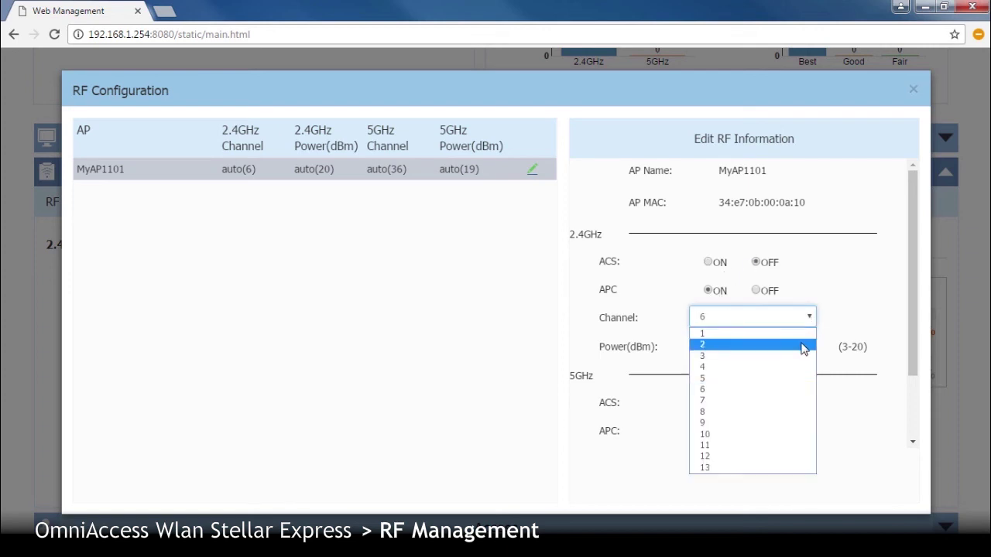
click(803, 347)
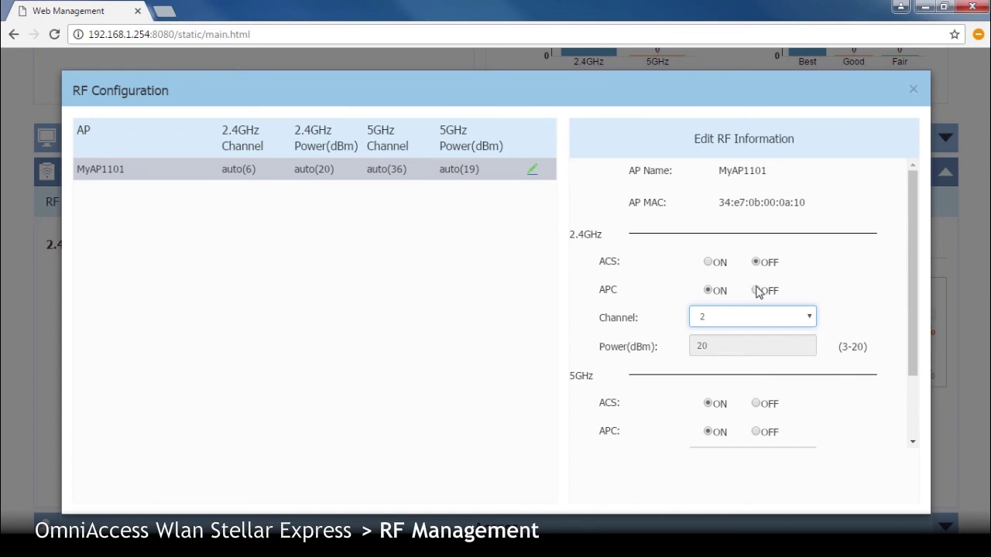
click(757, 292)
click(797, 343)
drag(713, 346, 660, 352)
text(15)
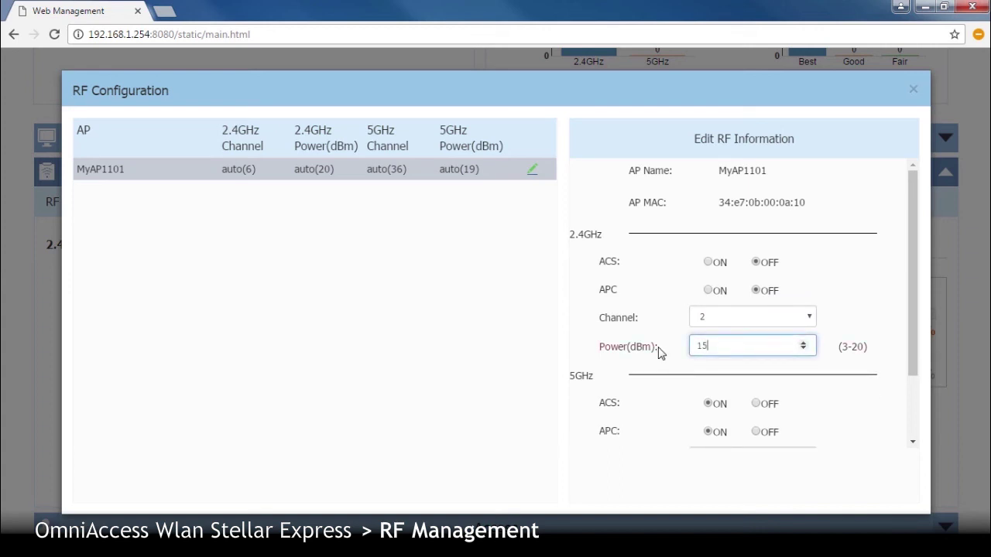
- Fix the 5GHz radio to channel 64 at 20 dBm and save the RF settings
drag(911, 249, 925, 391)
click(755, 318)
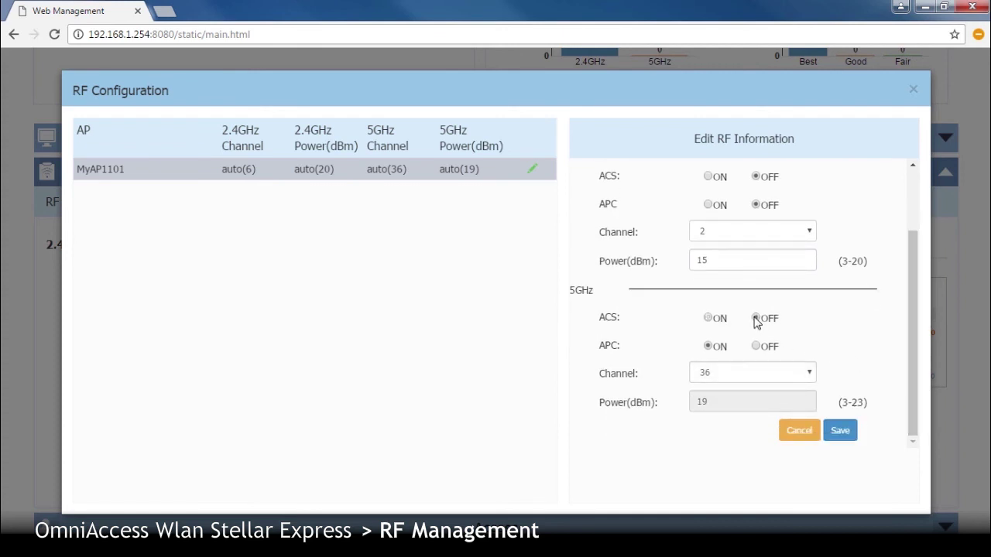
click(756, 347)
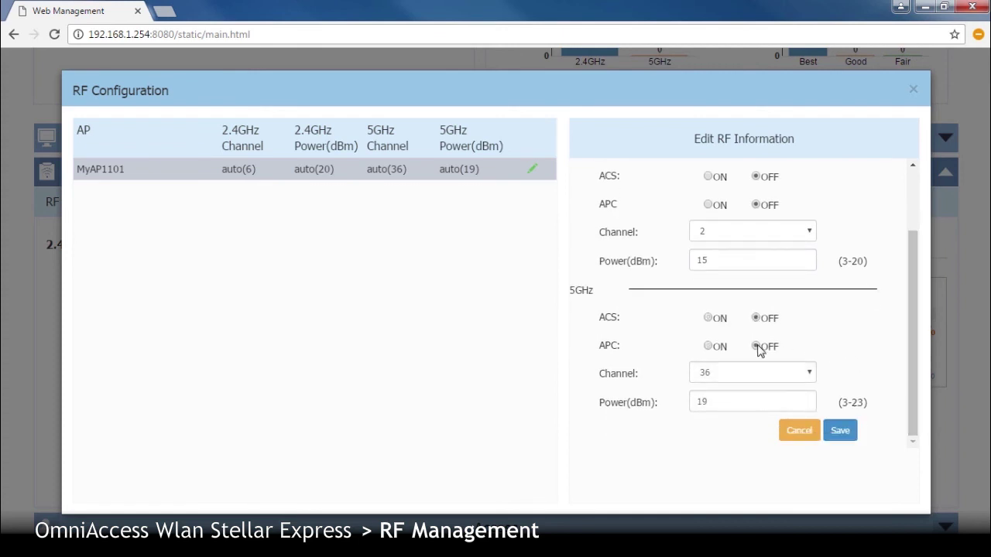
click(809, 375)
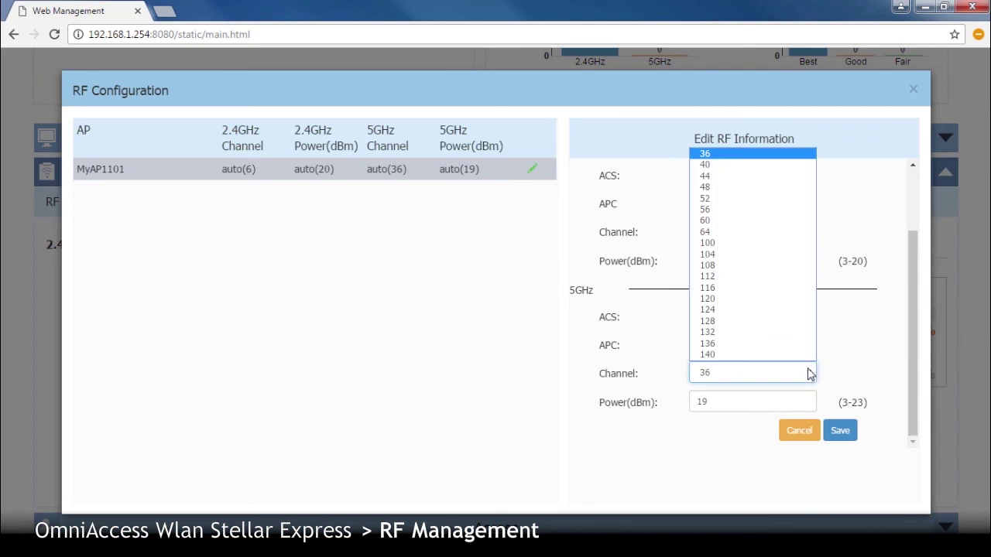
click(746, 231)
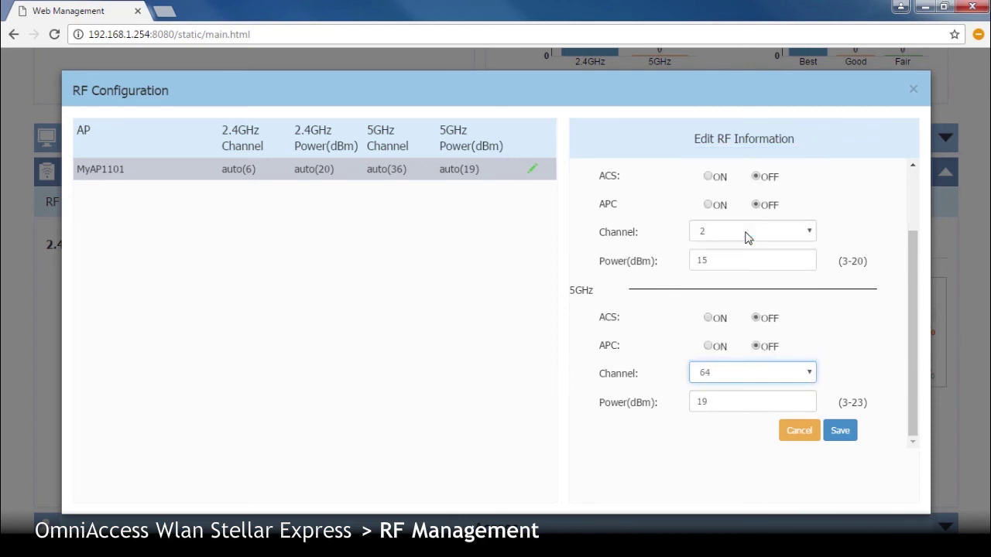
drag(720, 400, 663, 405)
text(20)
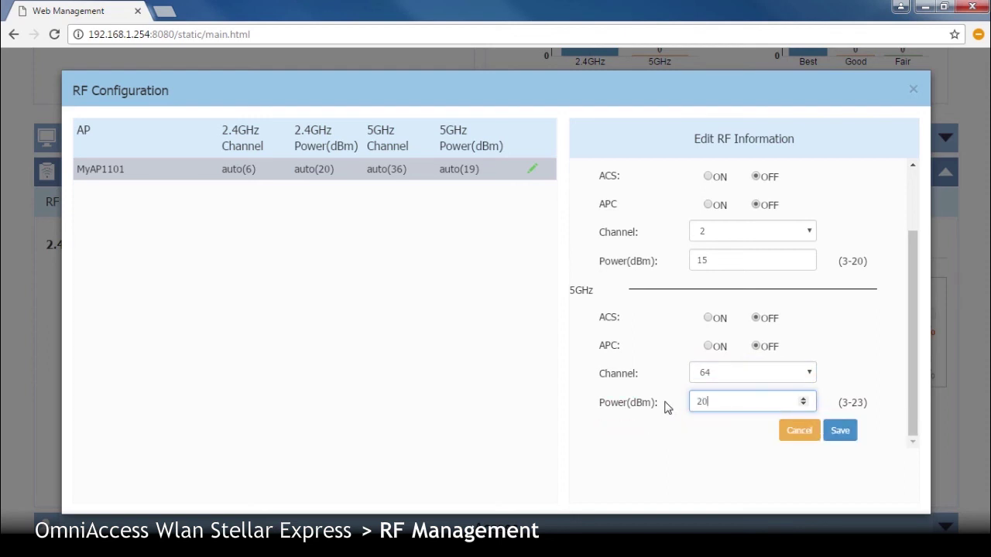
click(840, 431)
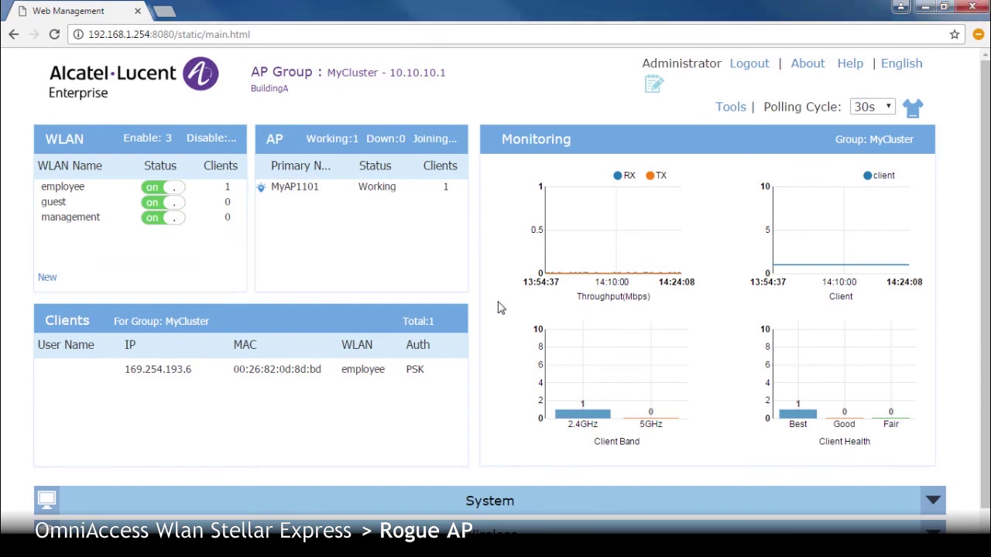
- In Wireless > wIDS/wIPS, trust AP 18:64:72:1c:65:00 and view the White List
scroll(499, 308, down, 1)
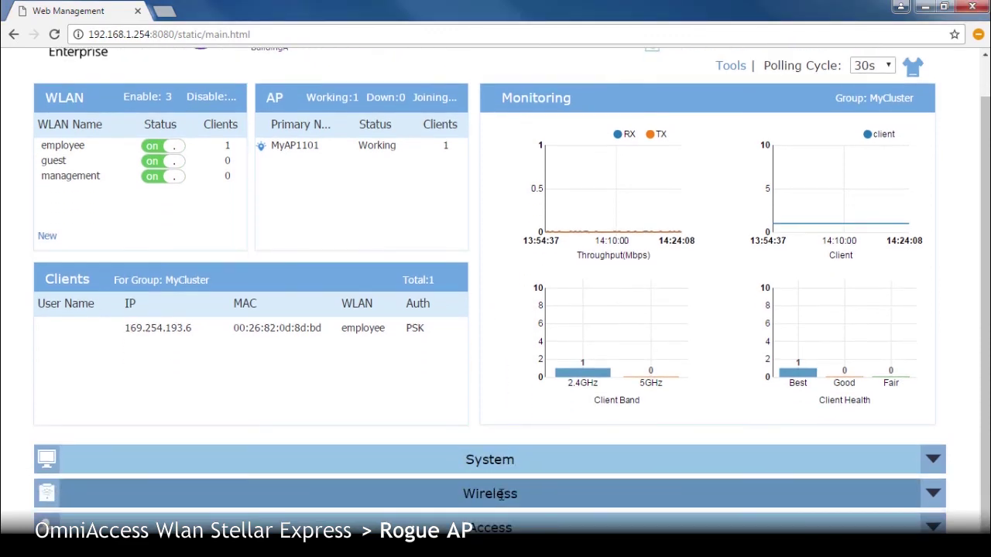
click(501, 495)
scroll(502, 407, down, 4)
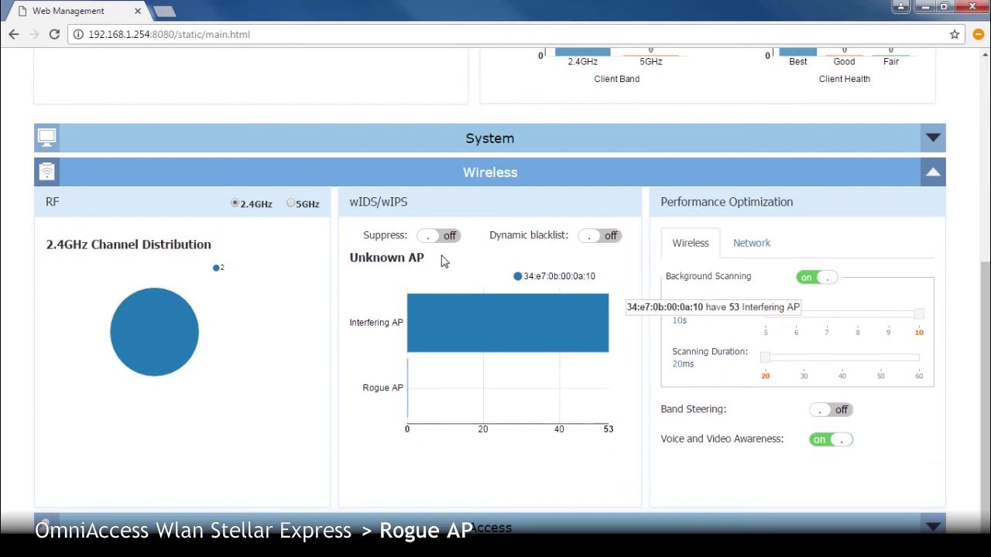
click(389, 207)
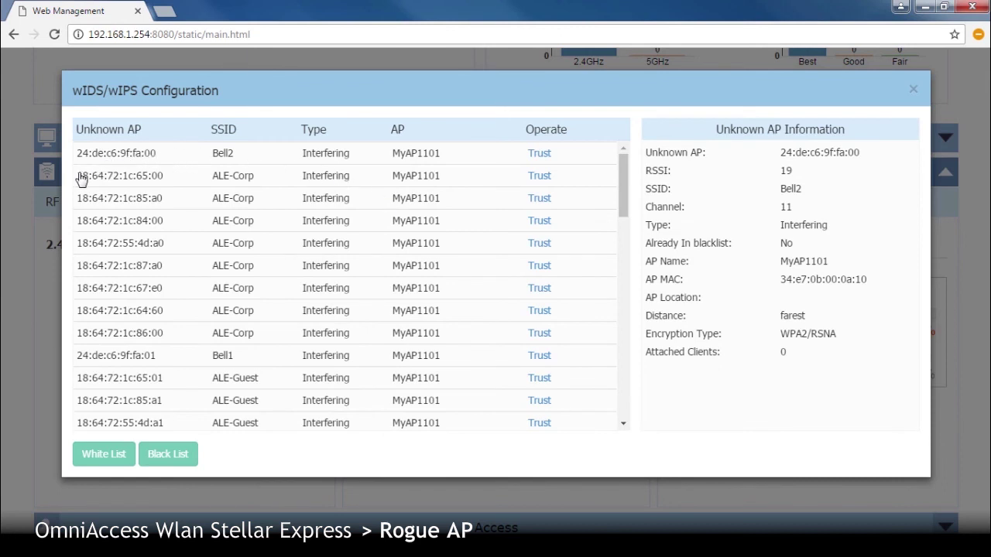
click(539, 177)
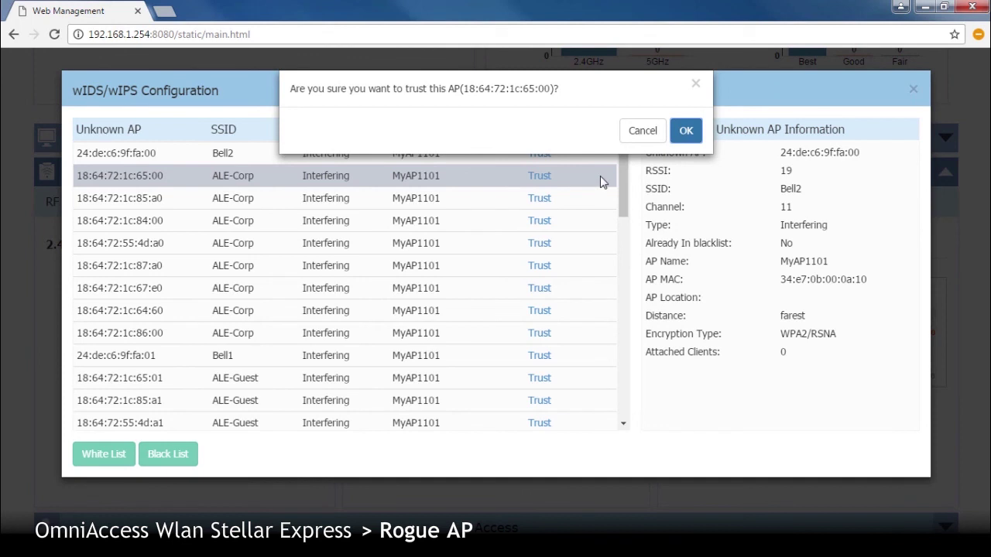
click(687, 132)
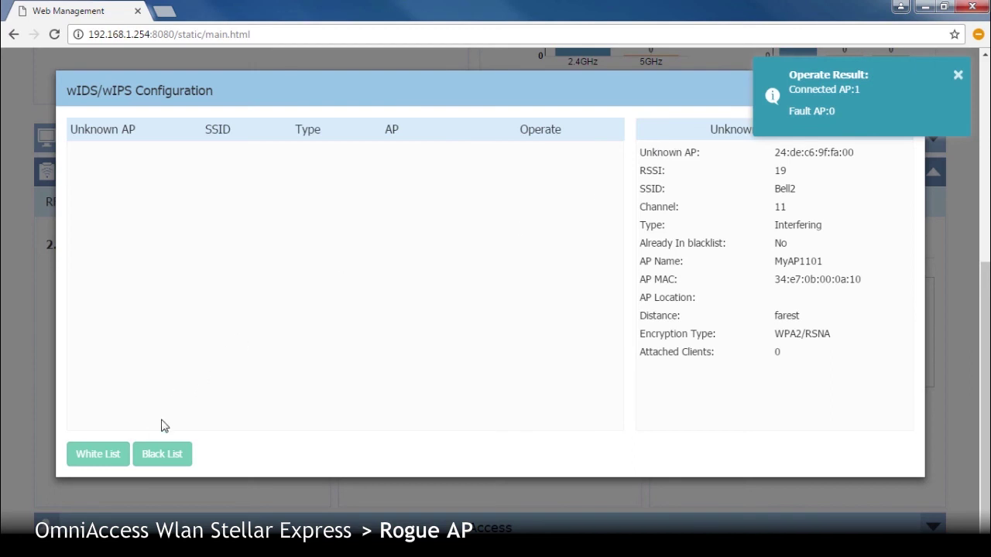
click(117, 458)
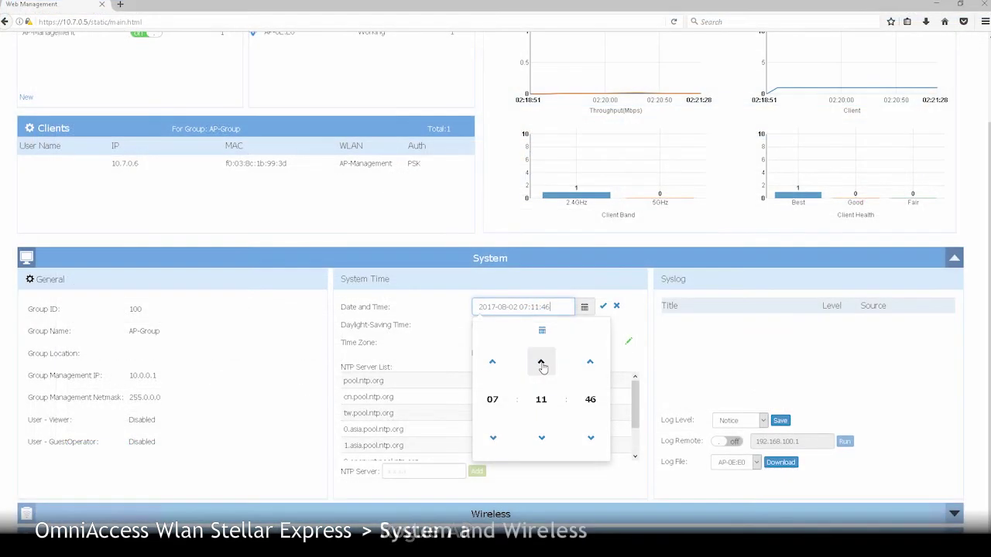
- Nudge the system time minutes forward and apply, then move cn.pool.ntp.org above pool.ntp.org
click(541, 361)
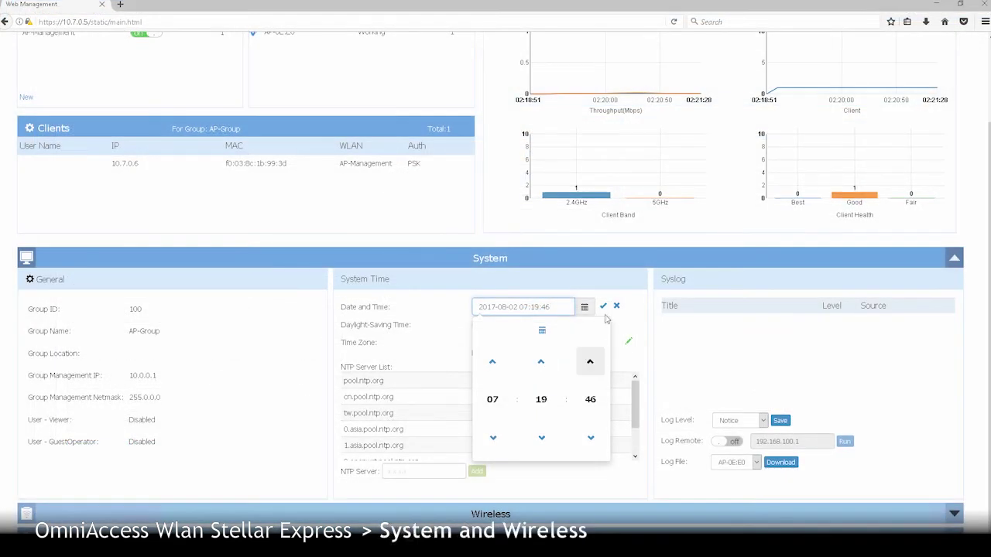
click(603, 308)
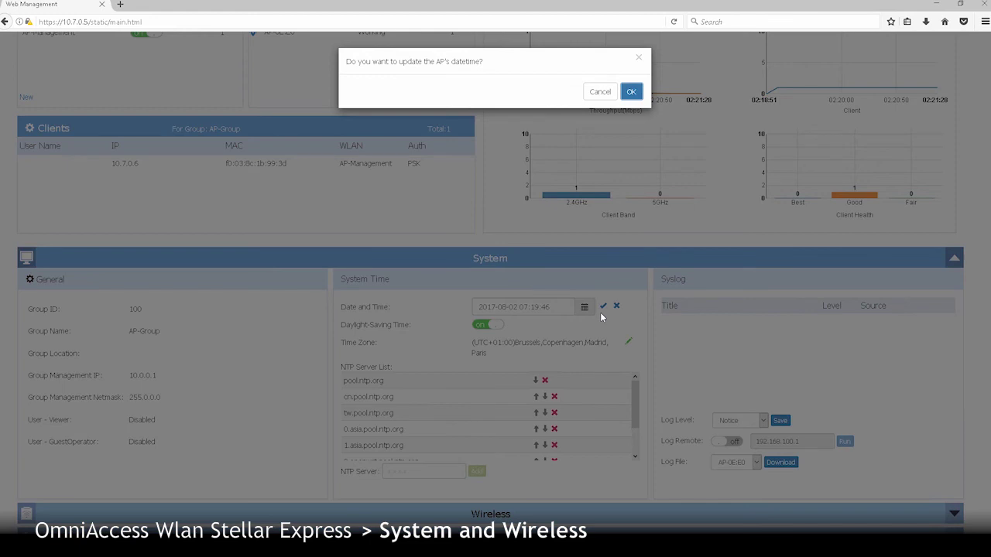
click(632, 92)
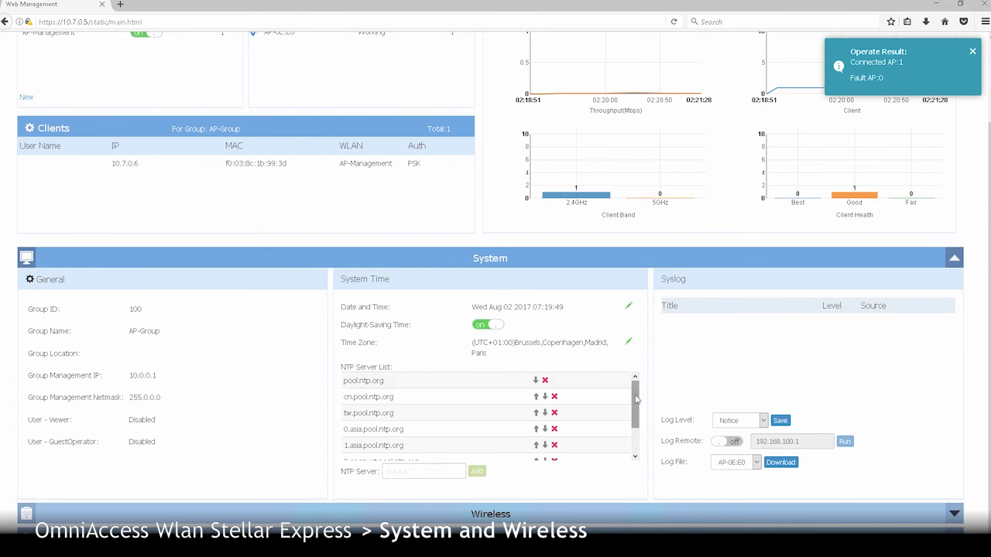
mouse_move(636, 399)
mouse_down()
mouse_move(638, 428)
mouse_move(637, 403)
mouse_up()
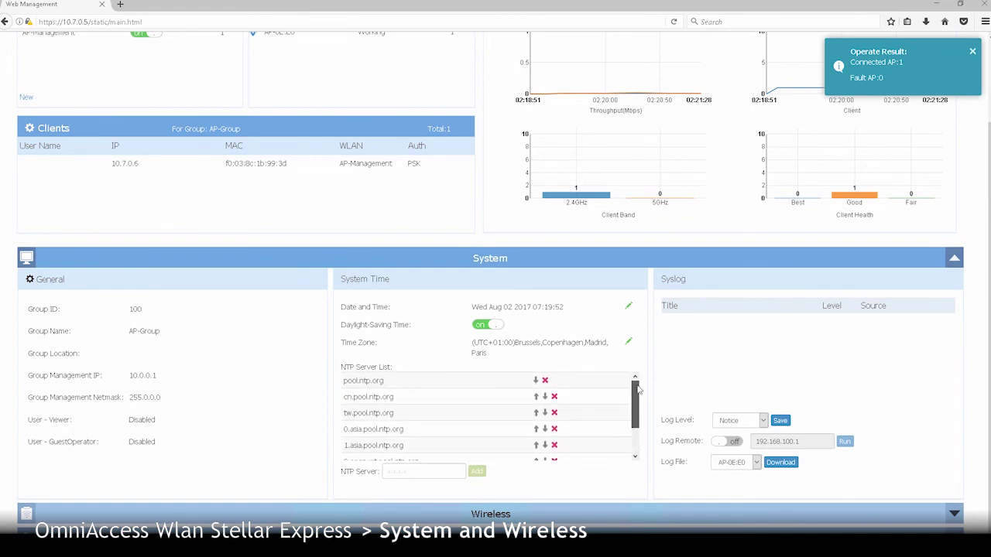
click(536, 398)
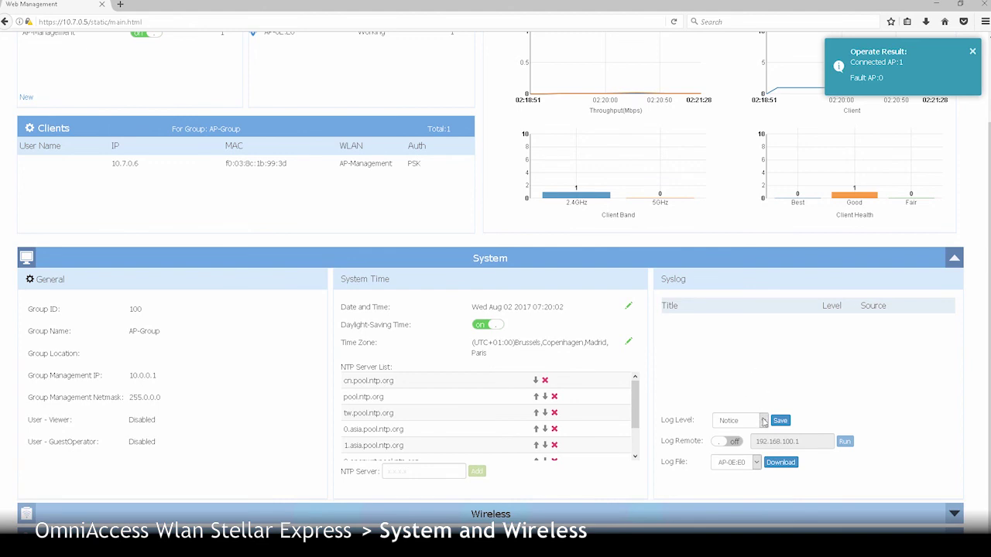
- Save syslog level Warning and enable remote logging to 192.168.100.111
click(763, 421)
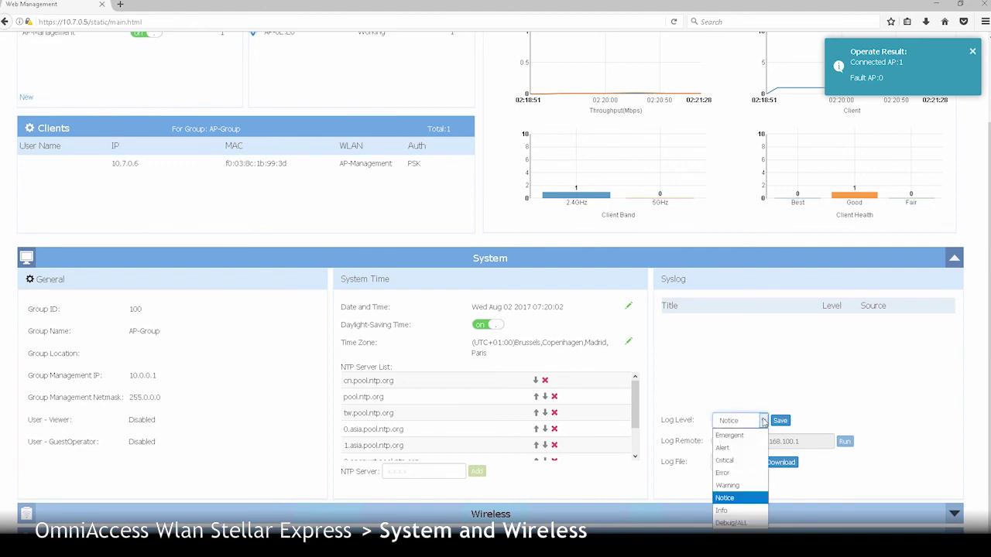
click(735, 498)
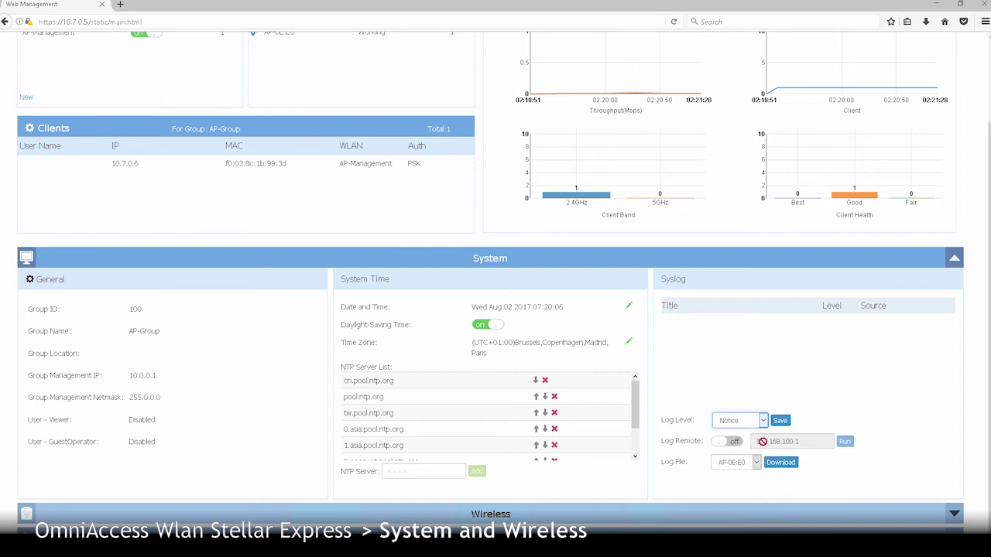
click(780, 423)
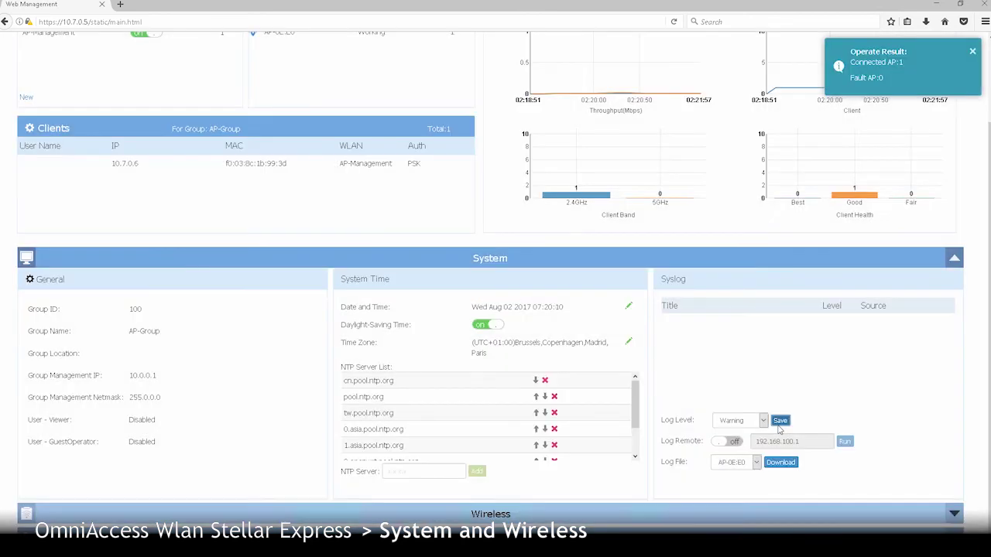
click(733, 444)
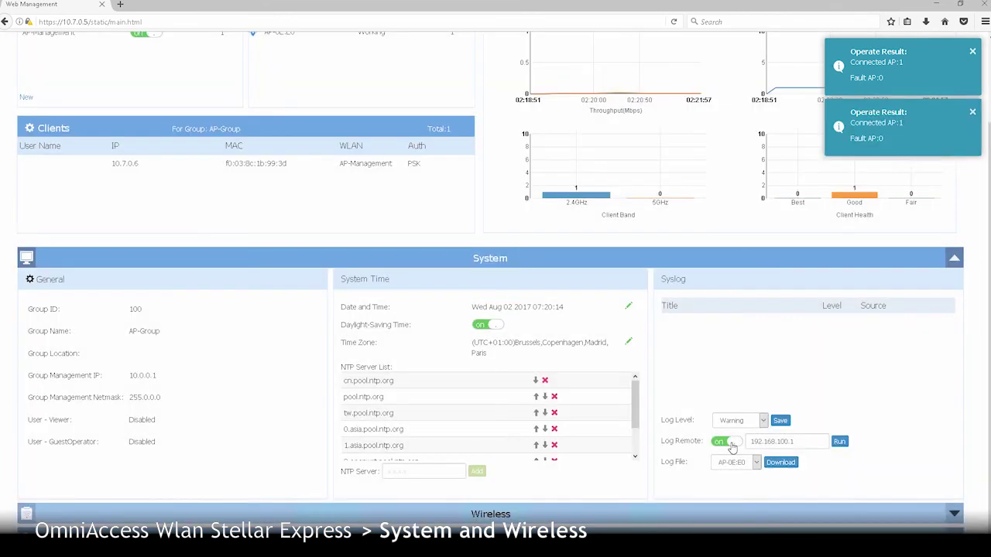
double_click(792, 441)
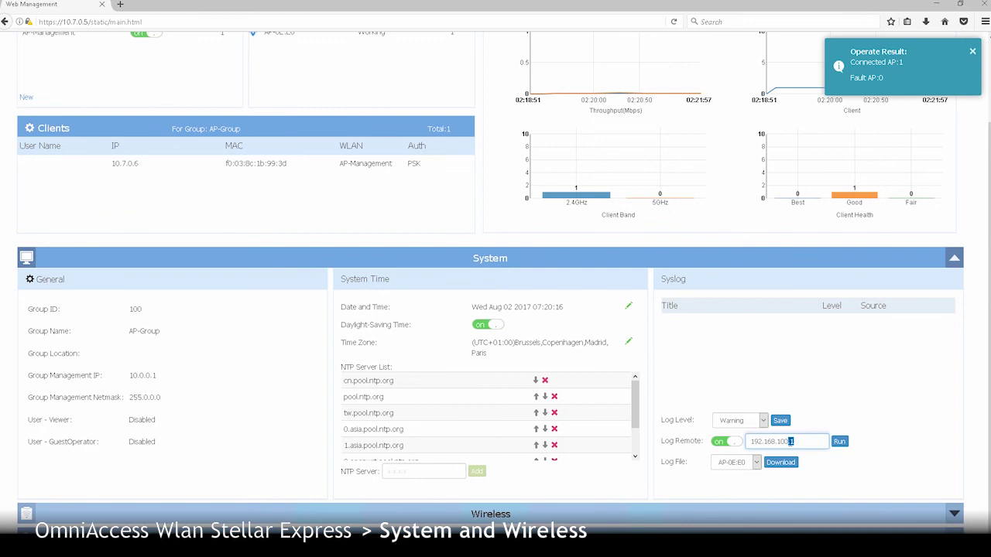
text(11)
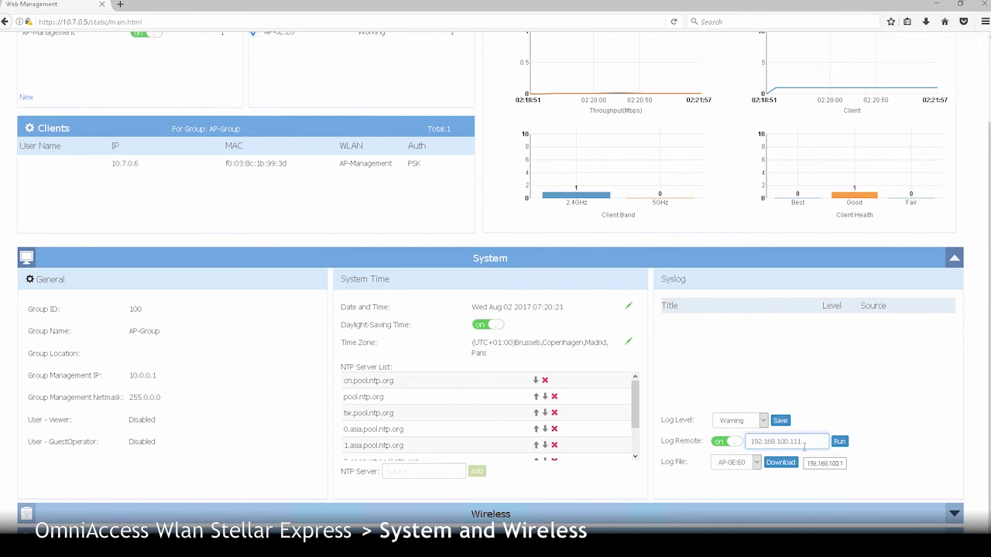
click(818, 442)
- Download the AP-0E:E0 log file
click(756, 462)
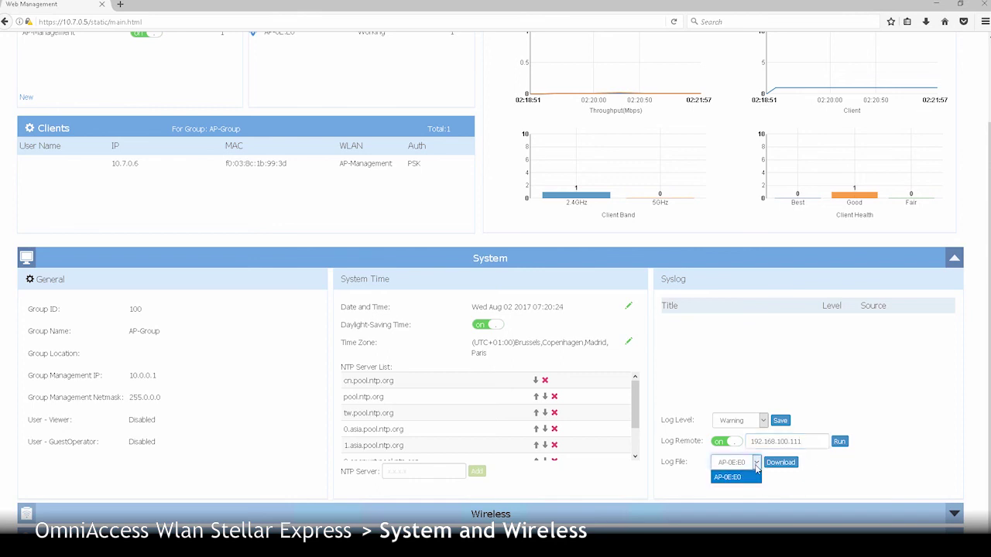
click(729, 477)
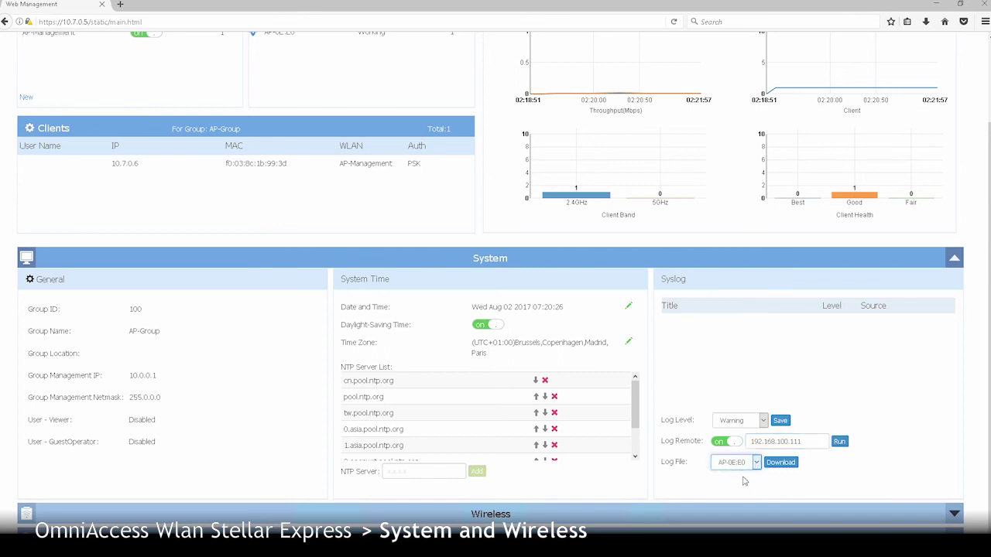
click(779, 463)
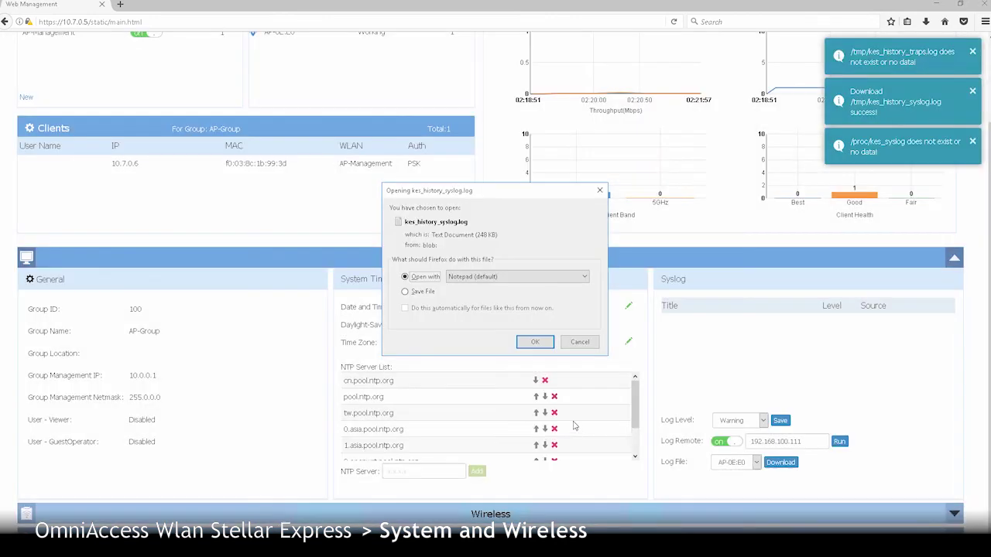
- Open kes_history_syslog.log in Notepad, scroll through its entries, and close it
click(535, 343)
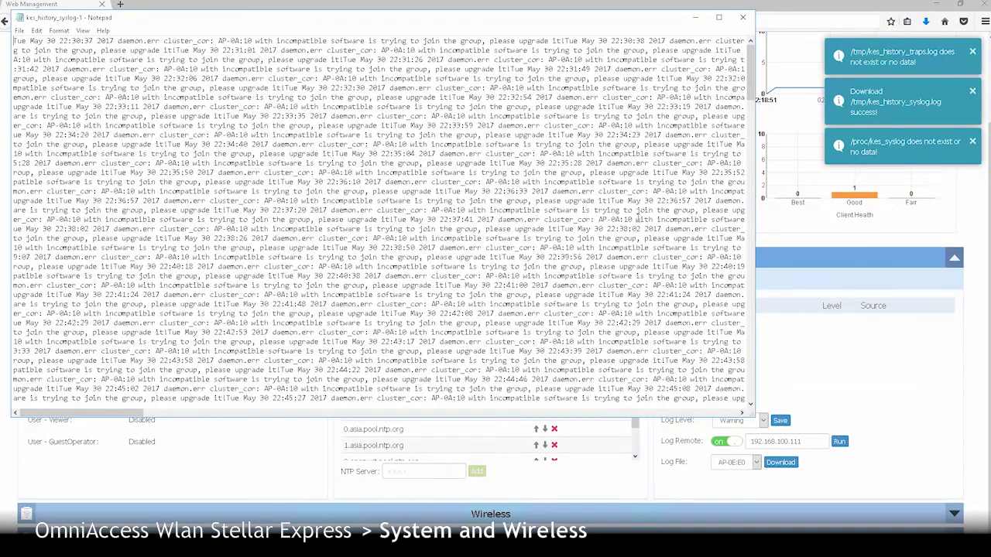
scroll(749, 109, down, 1)
scroll(750, 109, down, 10)
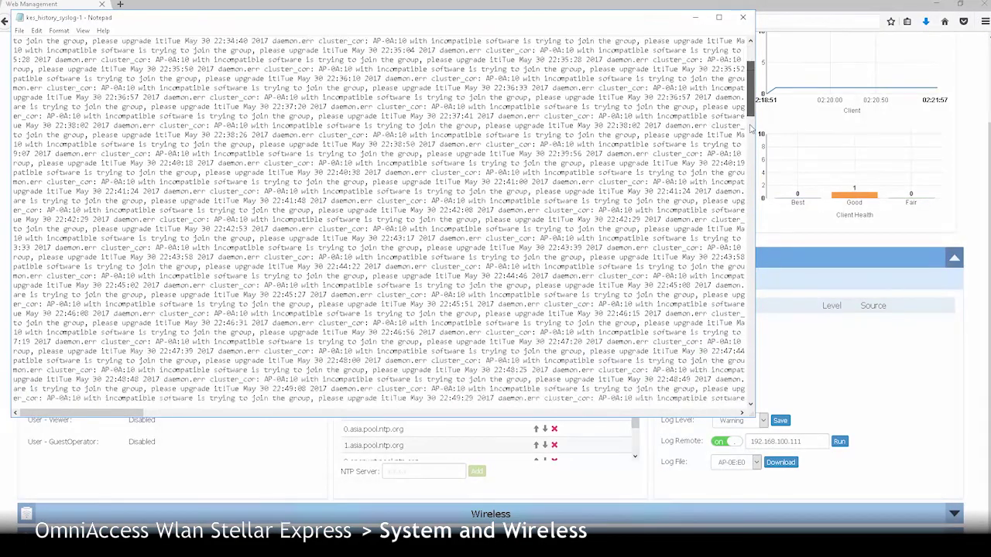
click(743, 17)
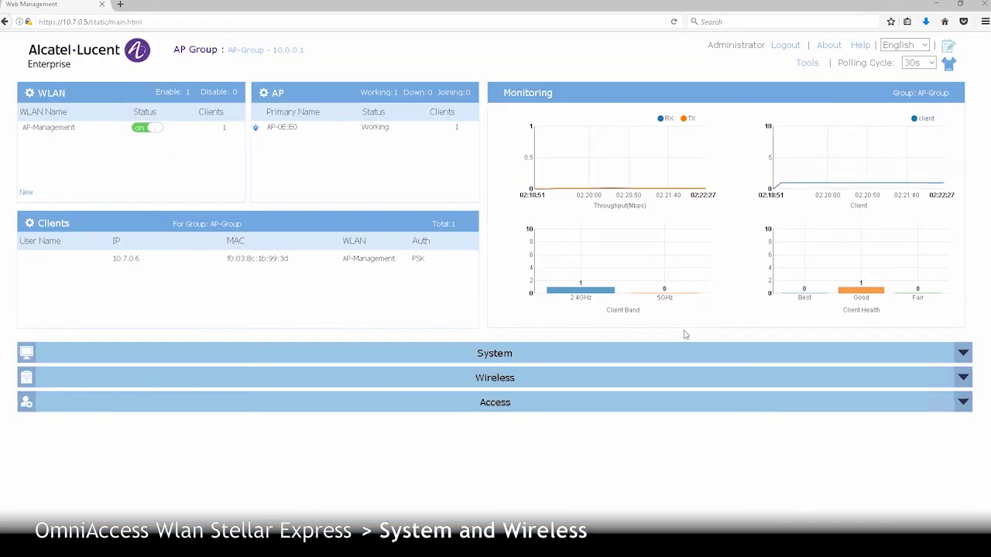
- Keep background scanning interval 10, set scanning duration to 100 ms, and enable Band Steering and Load Balance
click(660, 387)
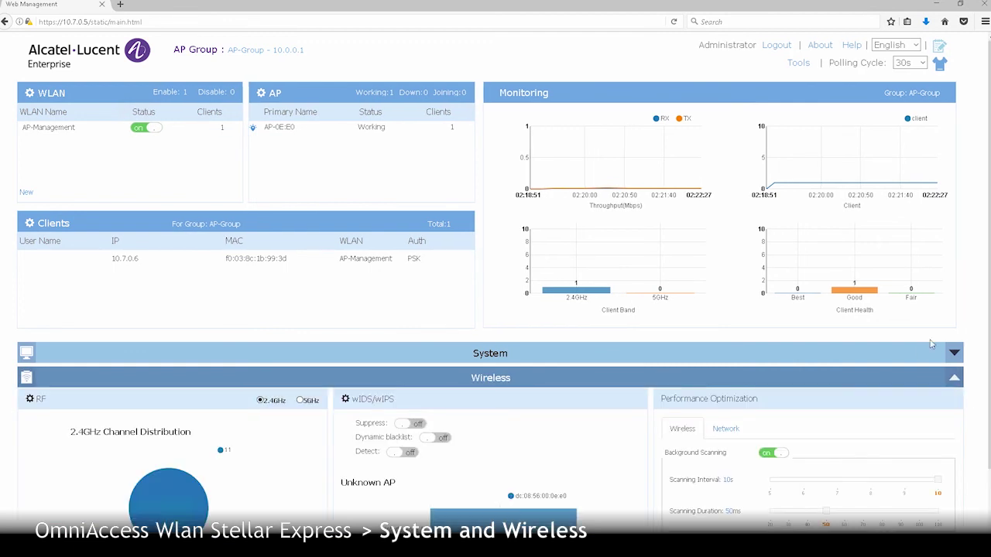
scroll(910, 383, down, 2)
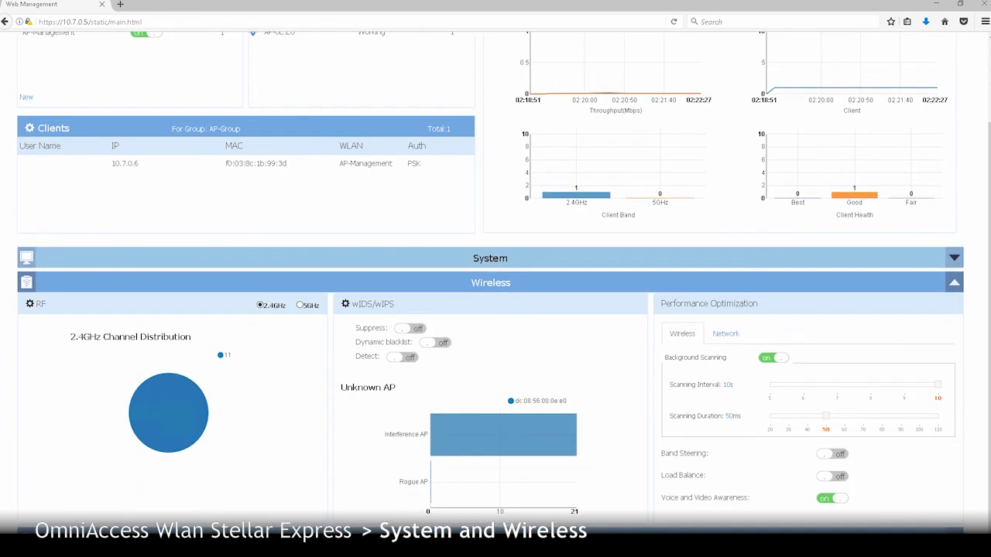
click(766, 361)
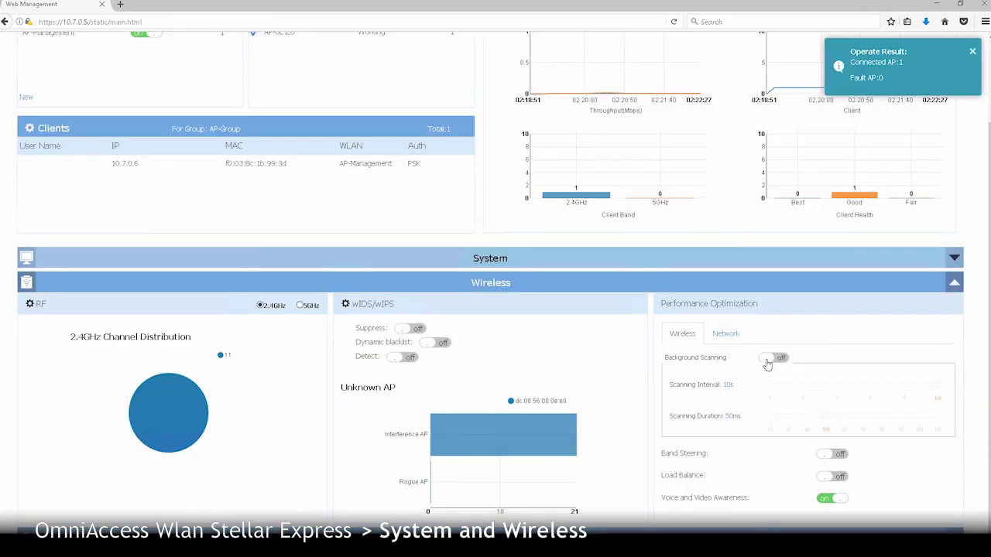
click(768, 361)
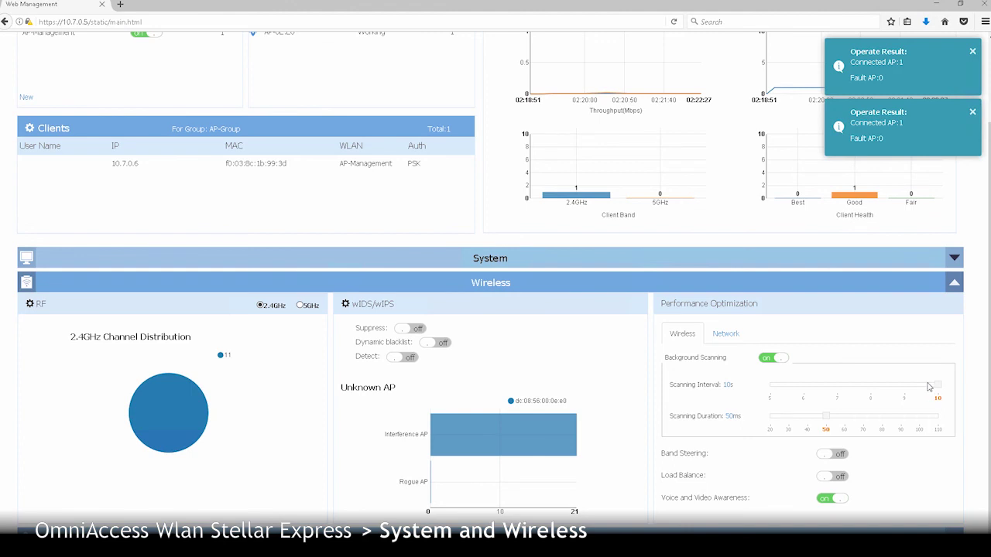
drag(938, 386, 865, 396)
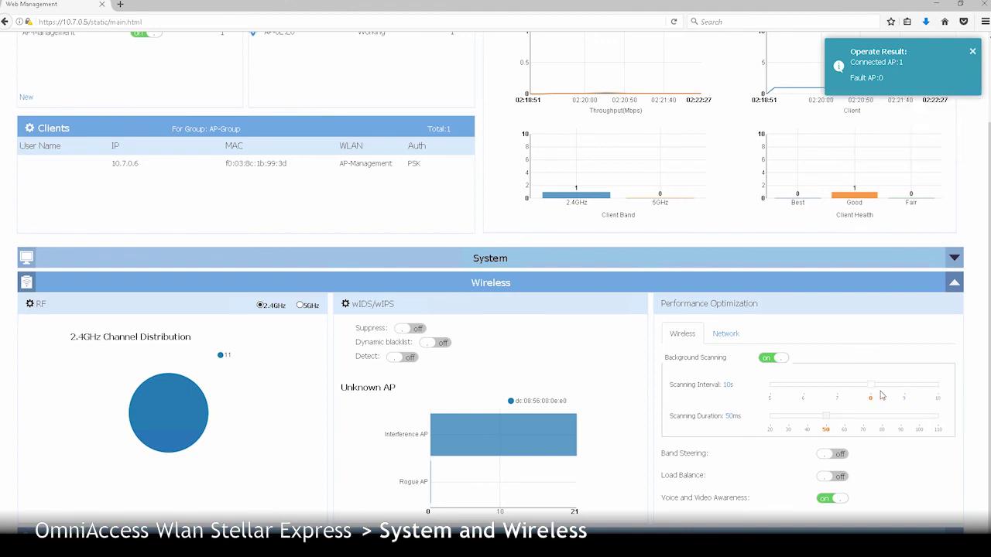
click(938, 389)
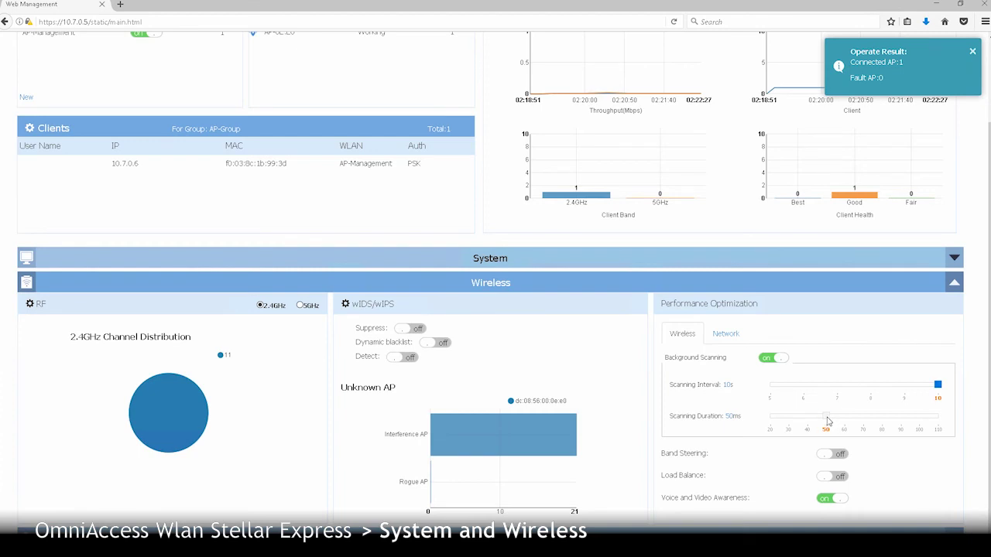
drag(827, 421, 920, 425)
click(840, 457)
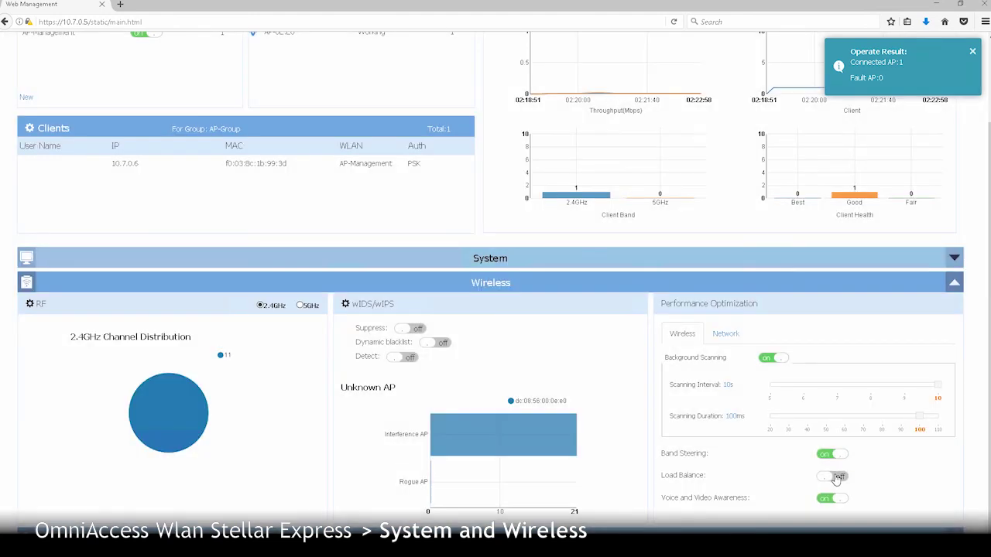
click(837, 477)
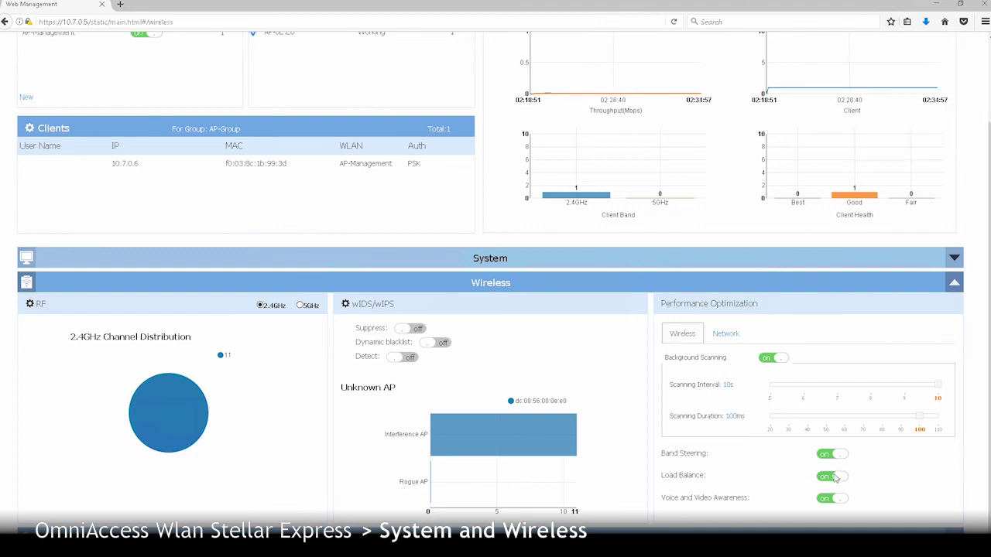
- Show the Network optimization settings and toggle IGMP Snooping off, then back on
click(735, 336)
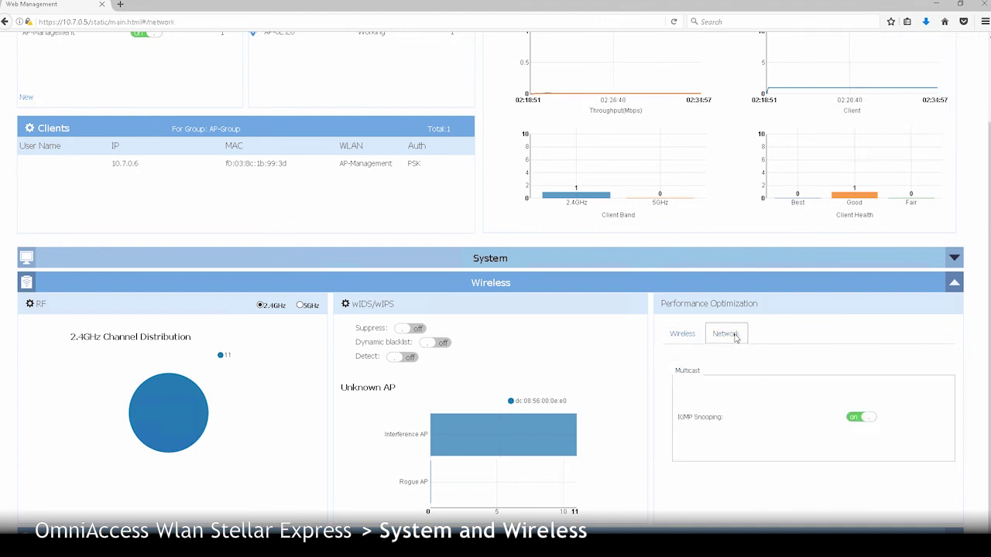
click(857, 424)
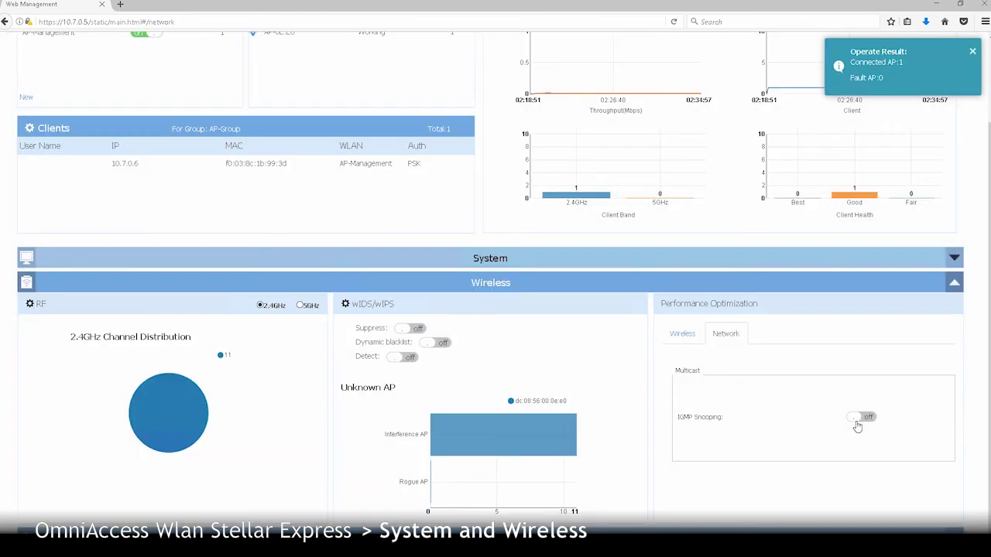
click(857, 418)
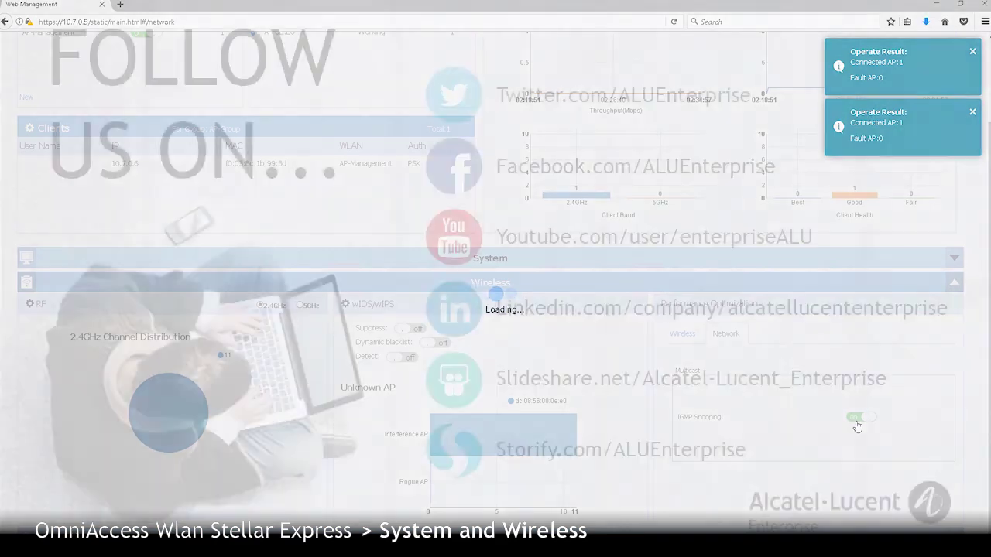